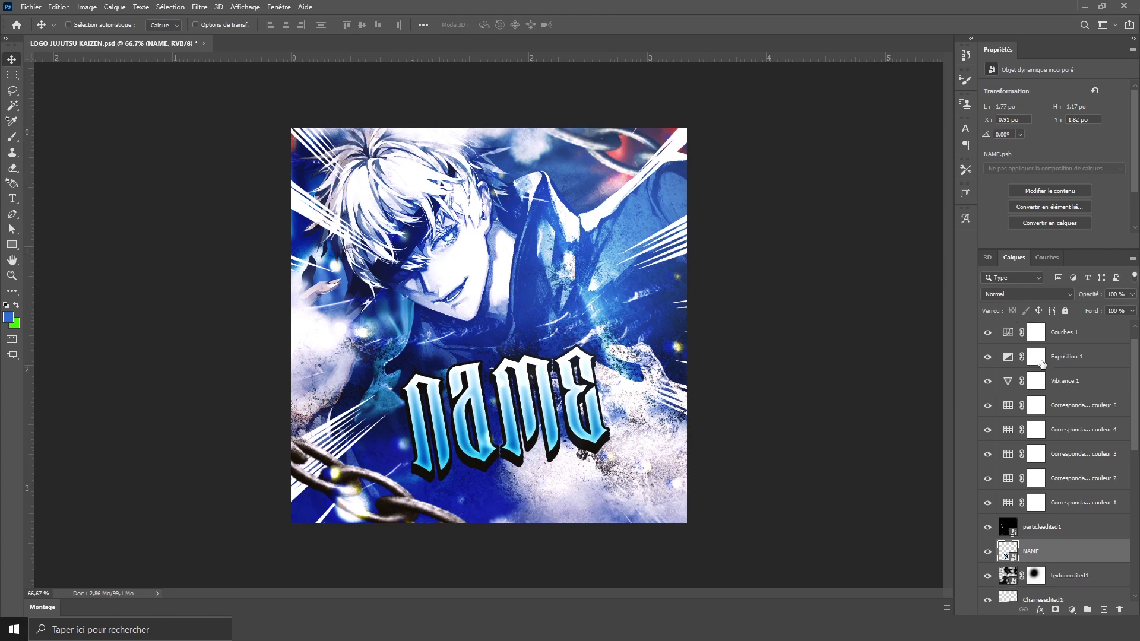
scroll(1087, 454, up, 2)
scroll(1087, 454, down, 2)
scroll(1087, 454, up, 2)
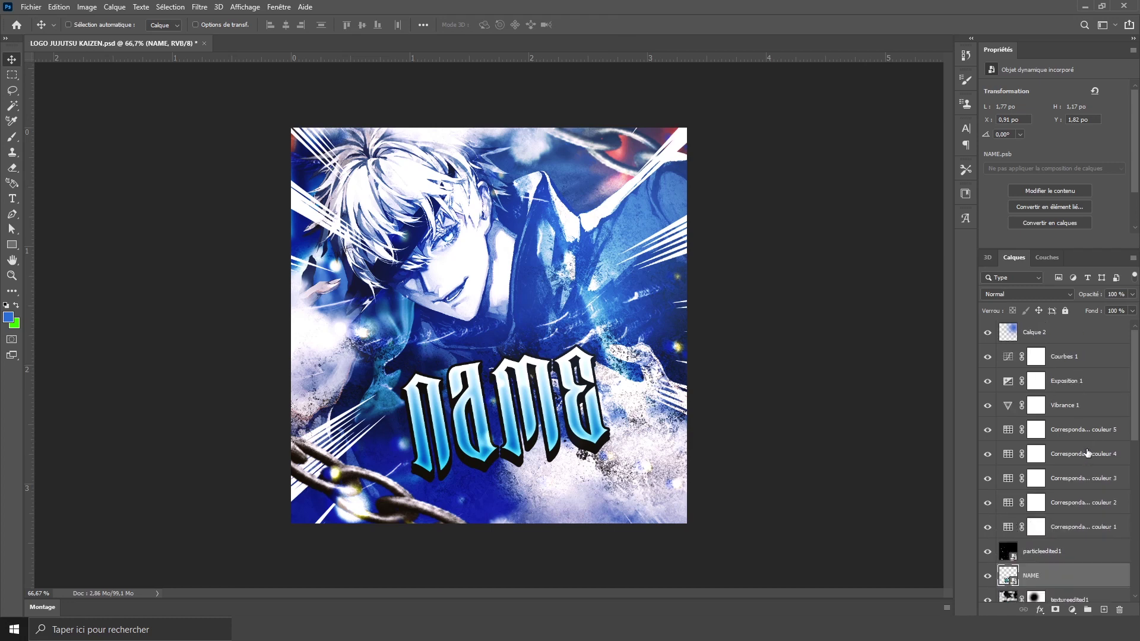
Step: Create a new 1000 x 1000 px document at 300 pixels/inch in RGB colour with a white background
click(31, 7)
click(39, 19)
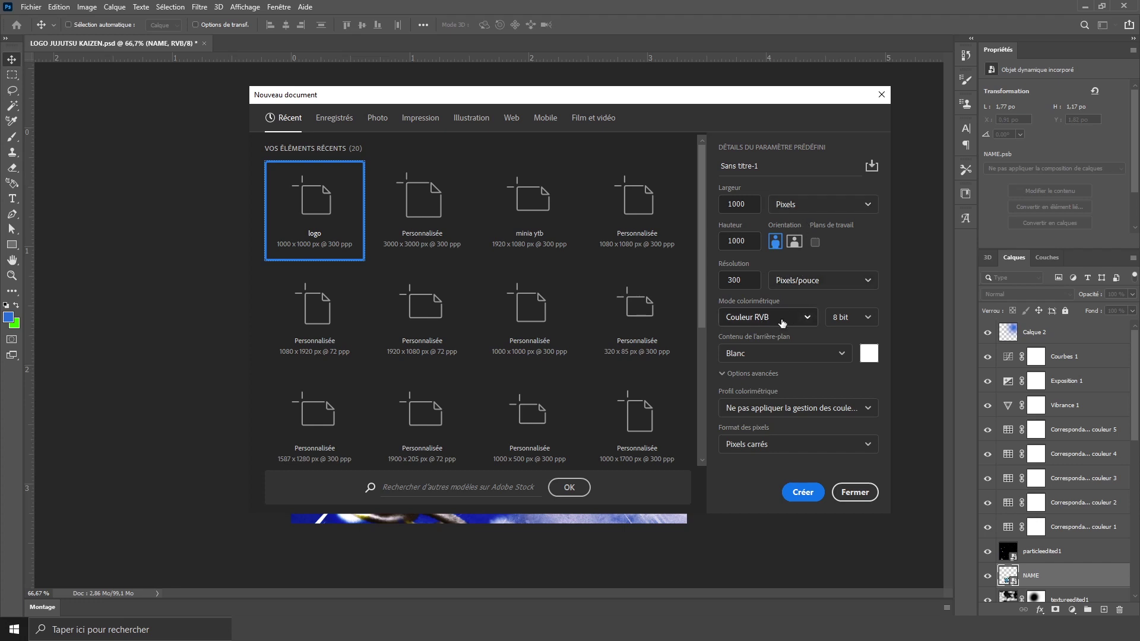
click(798, 495)
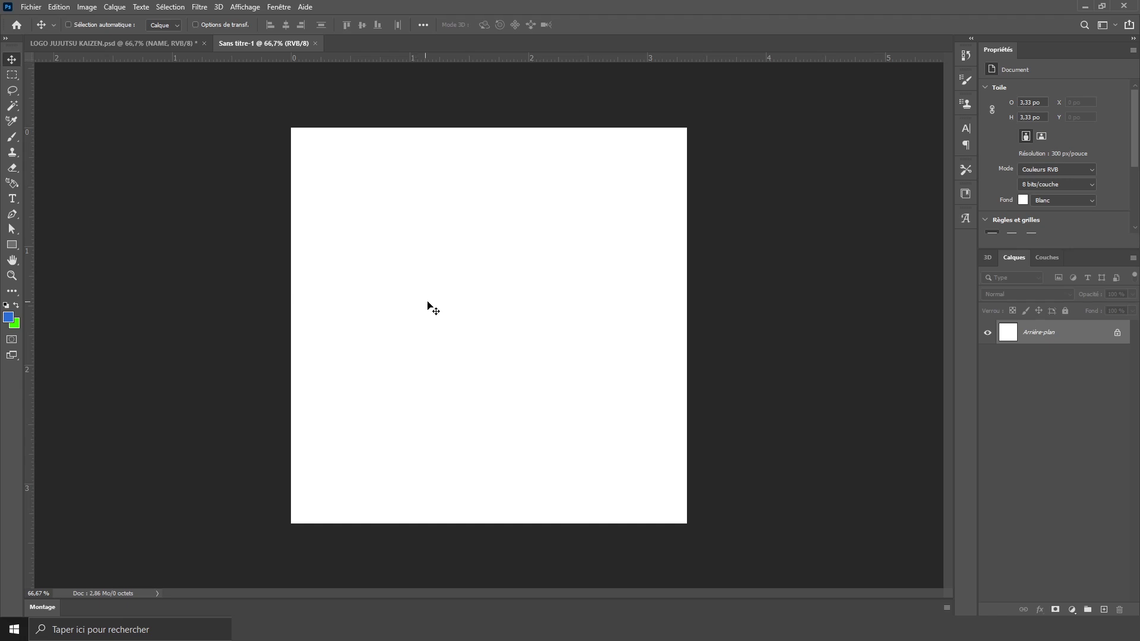
Step: Place the satoru-gojo-jujutsu-kaisen wallpaper and scale it to about 11.10% so it covers the full canvas height
scroll(470, 284, down, 1)
scroll(470, 285, up, 1)
scroll(470, 285, down, 1)
scroll(469, 287, up, 1)
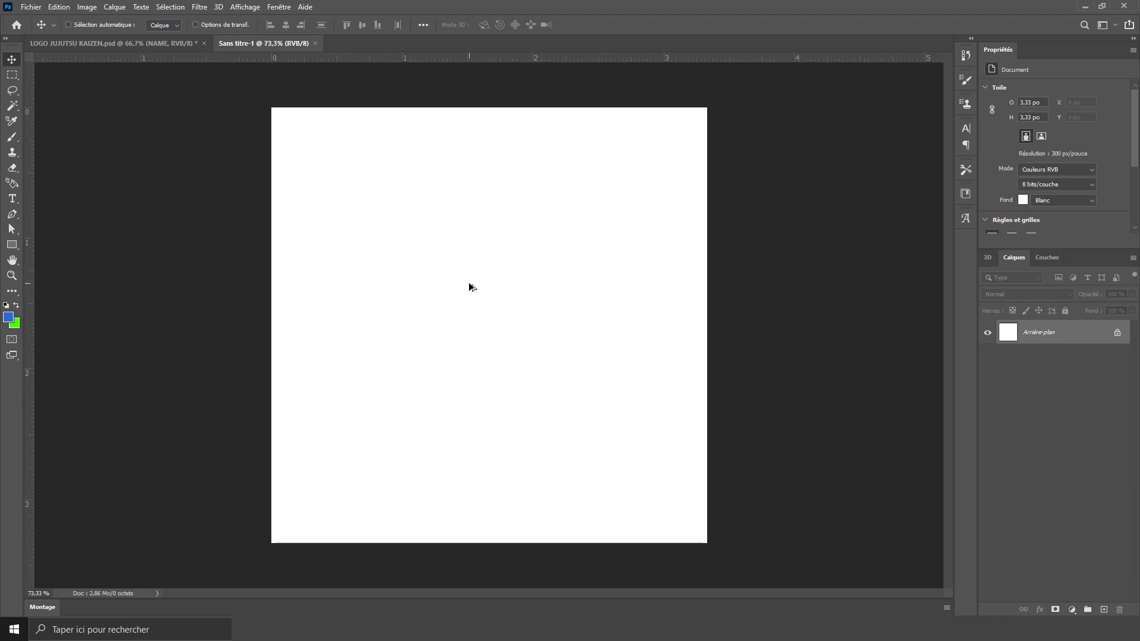
scroll(469, 288, down, 1)
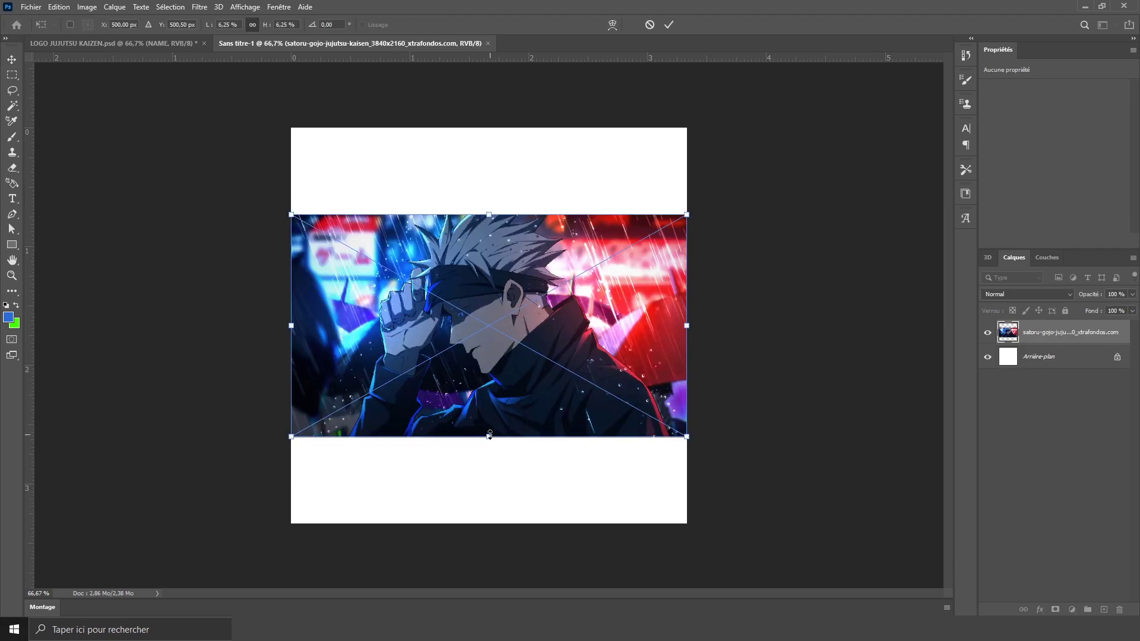
drag(489, 436, 489, 523)
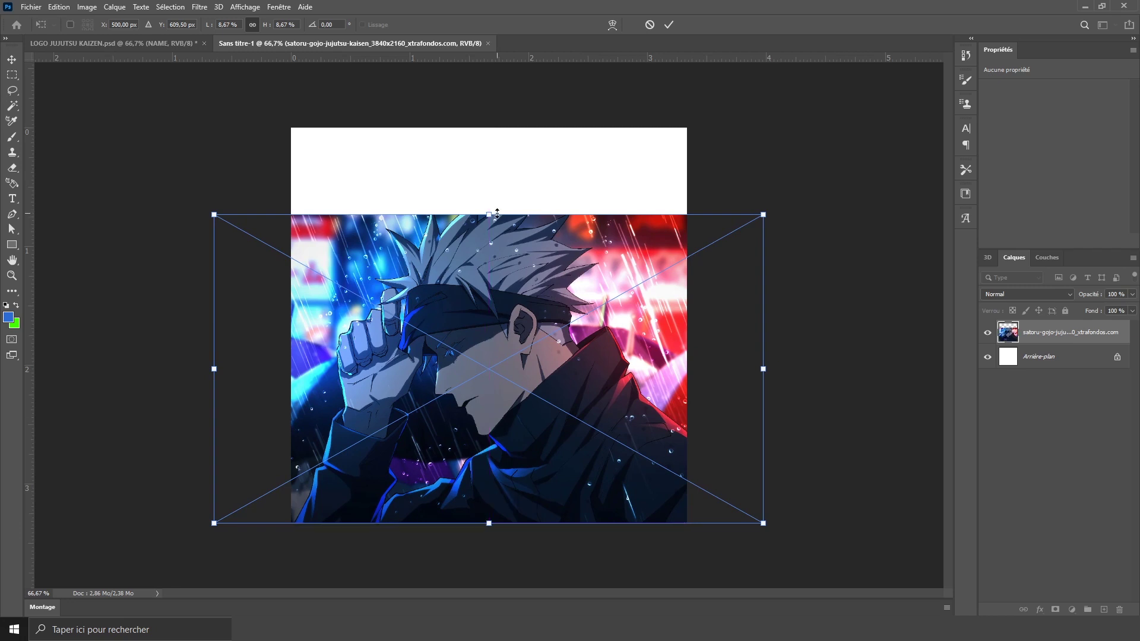
drag(498, 212, 499, 131)
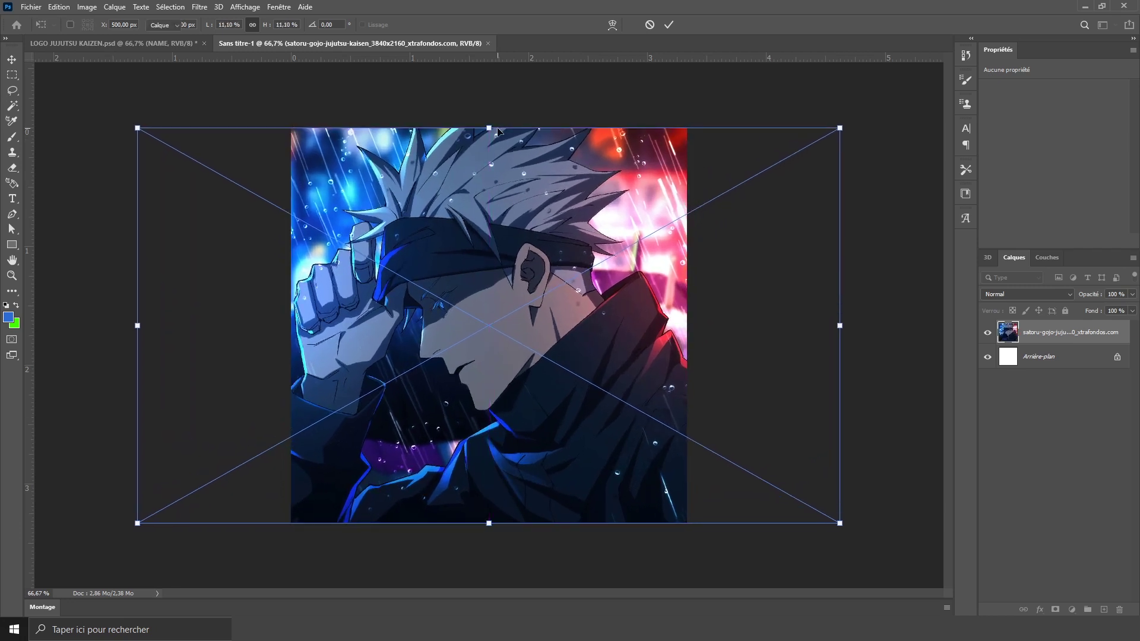
key(Return)
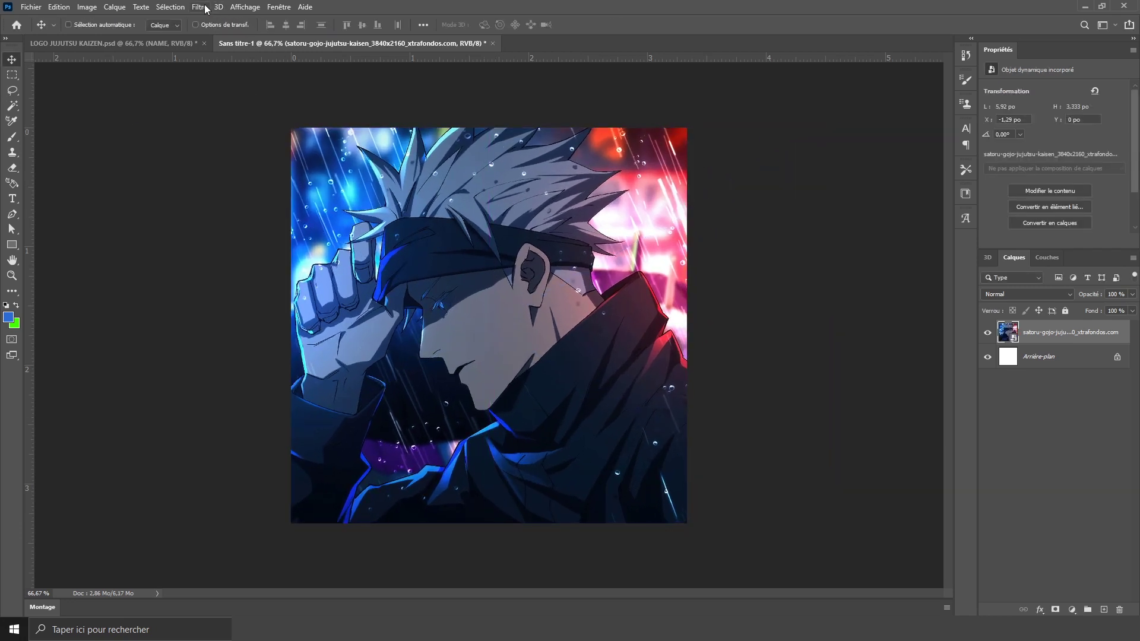
Step: Apply a Gaussian blur with a 7.6-pixel radius to the placed wallpaper layer
click(200, 7)
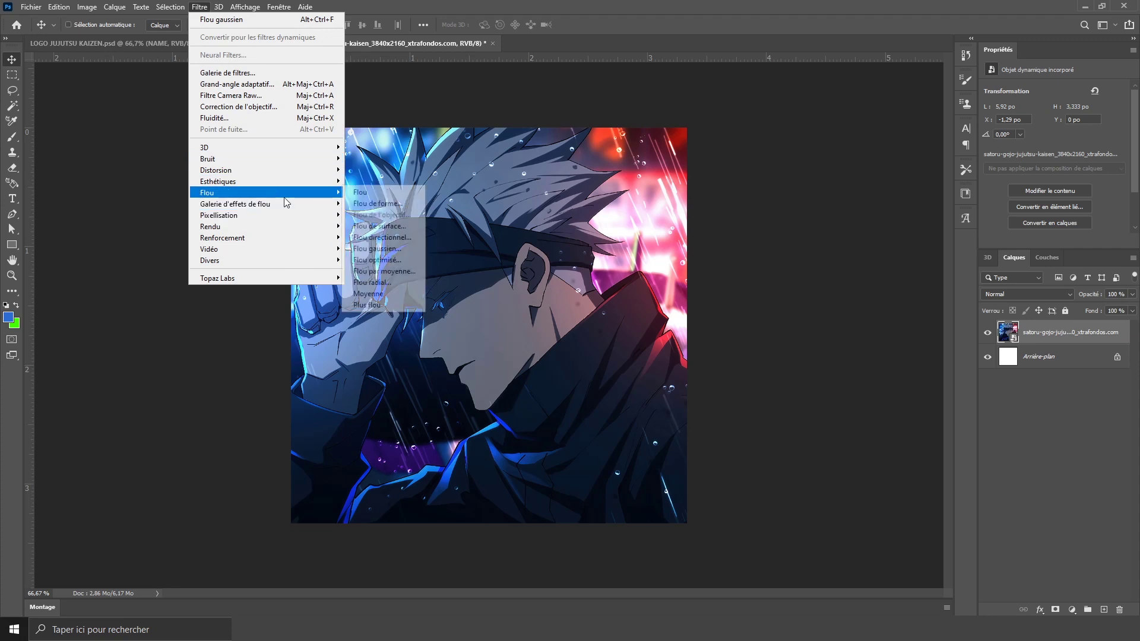
click(374, 248)
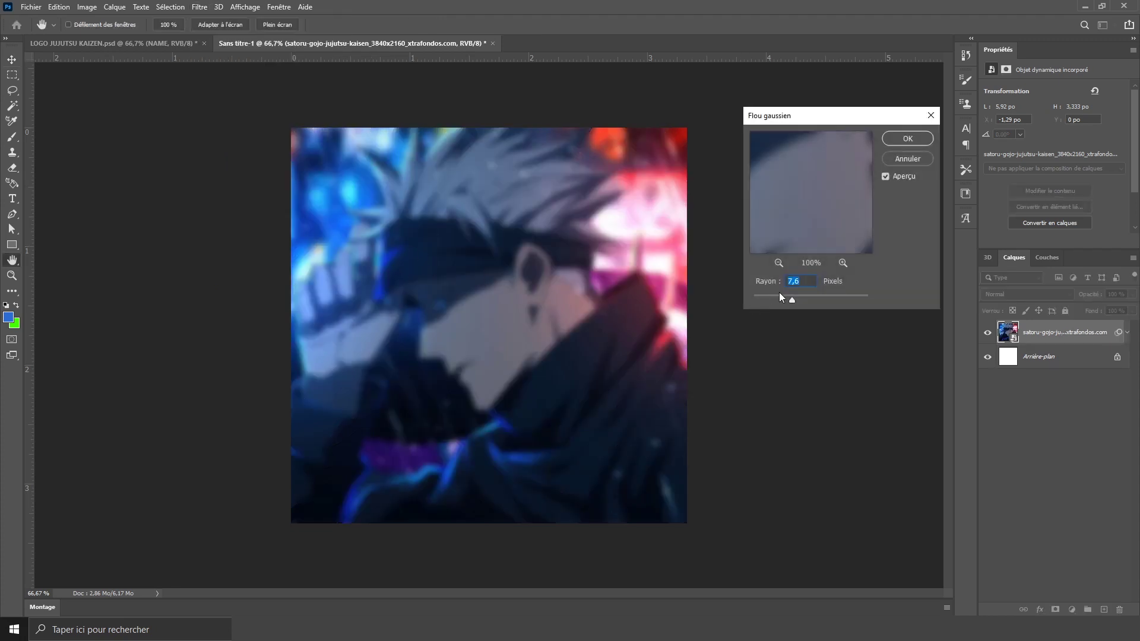
click(905, 140)
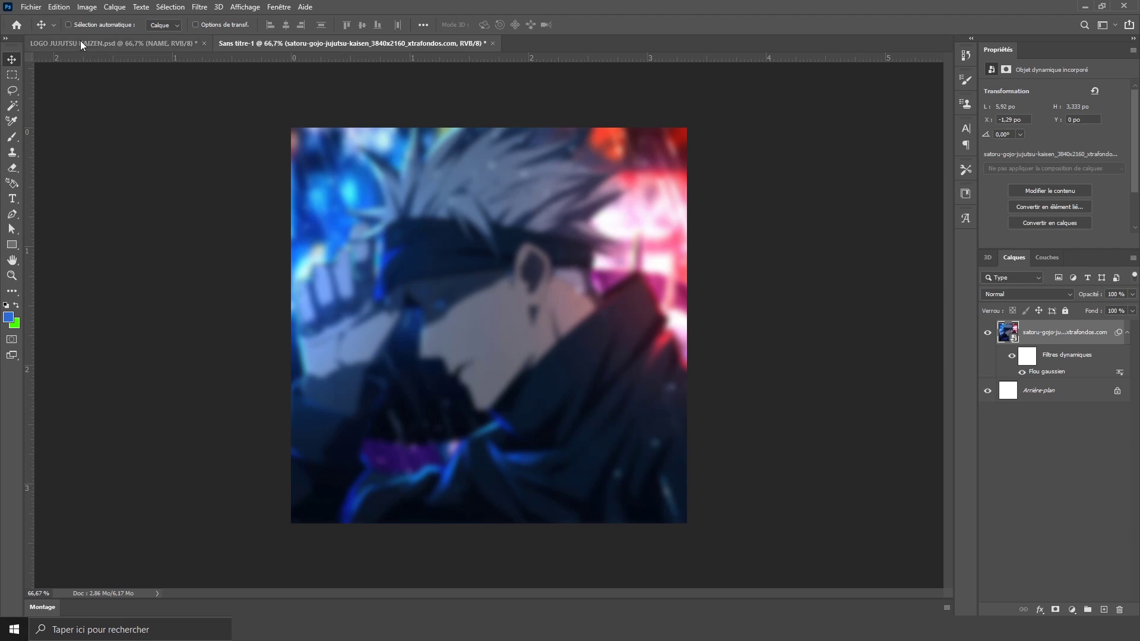
Step: Place the [EFECTOS]68 triangle effect over the blurred background, slightly left of the canvas centre
drag(80, 41, 490, 106)
drag(526, 220, 490, 269)
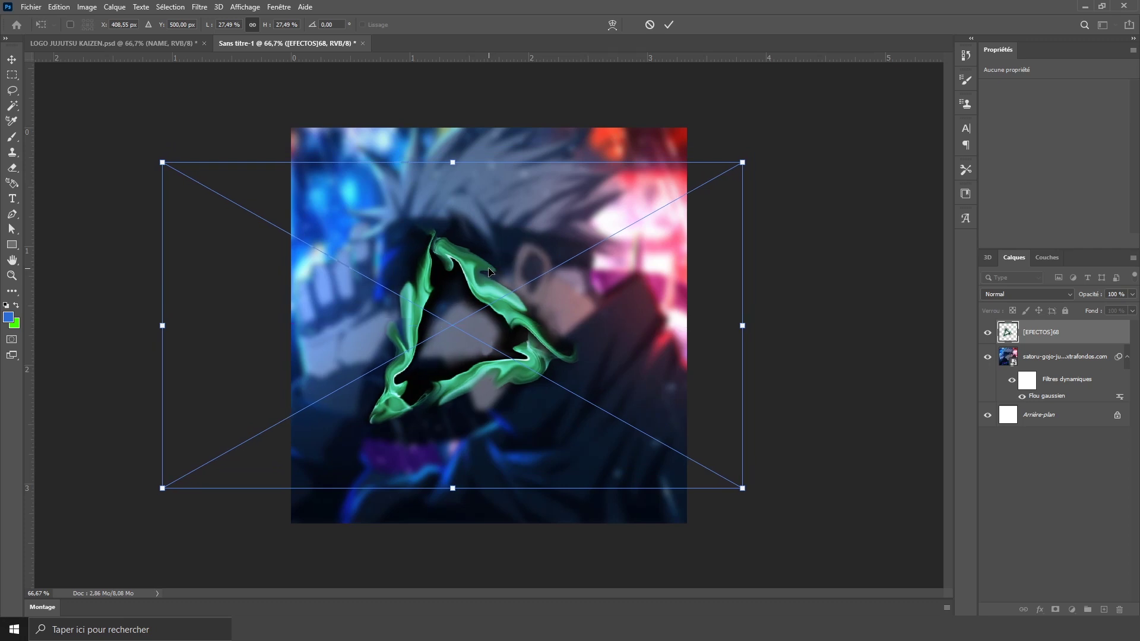
key(Return)
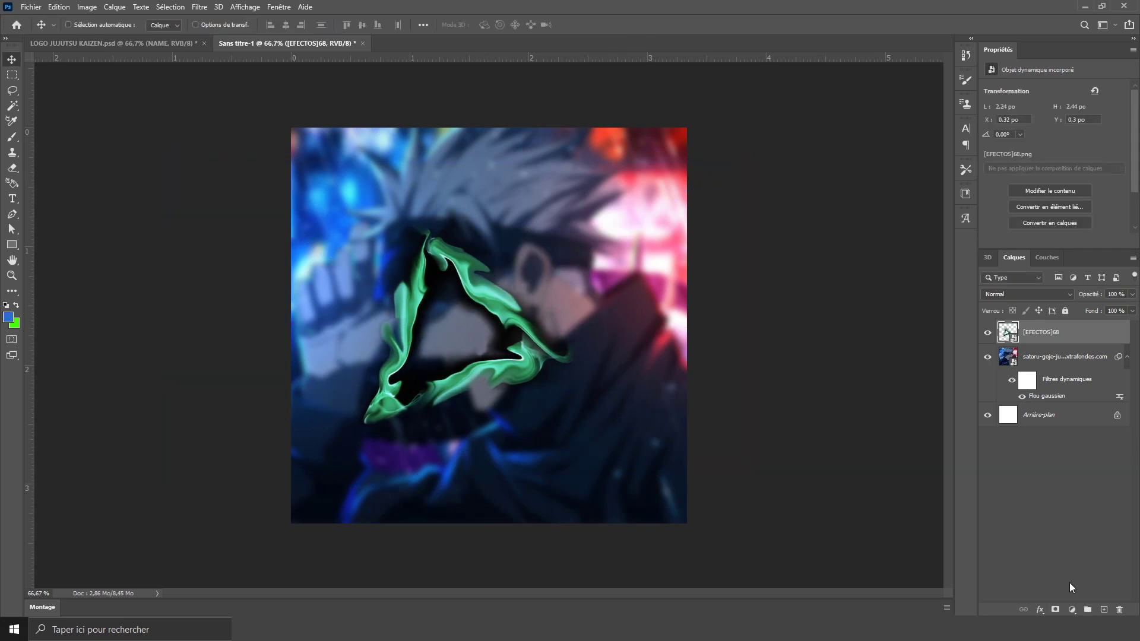
Step: Add a Hue/Saturation adjustment clipped to the [EFECTOS]68 layer and shift its hue from green to turquoise-blue
click(1071, 609)
click(1035, 509)
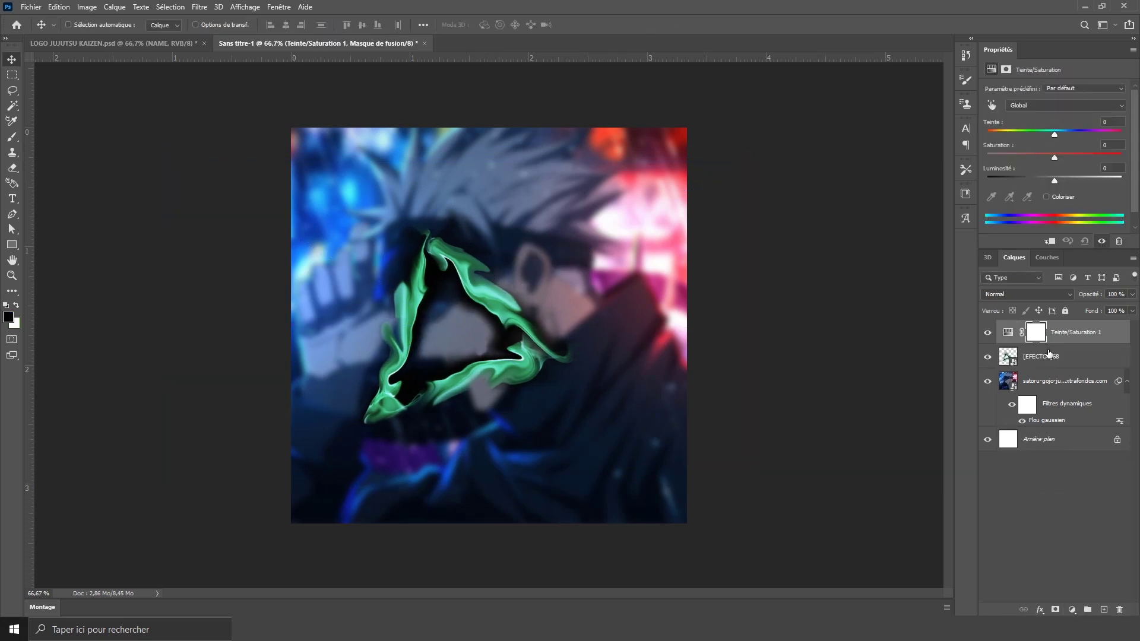
alt+click(1039, 343)
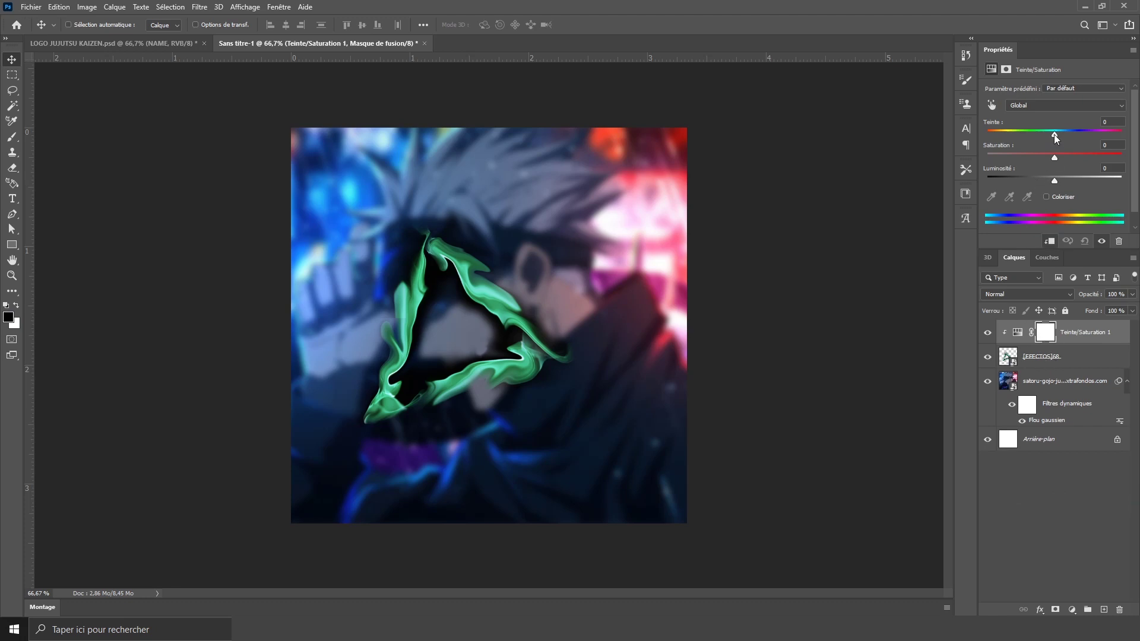
drag(1053, 134, 1081, 145)
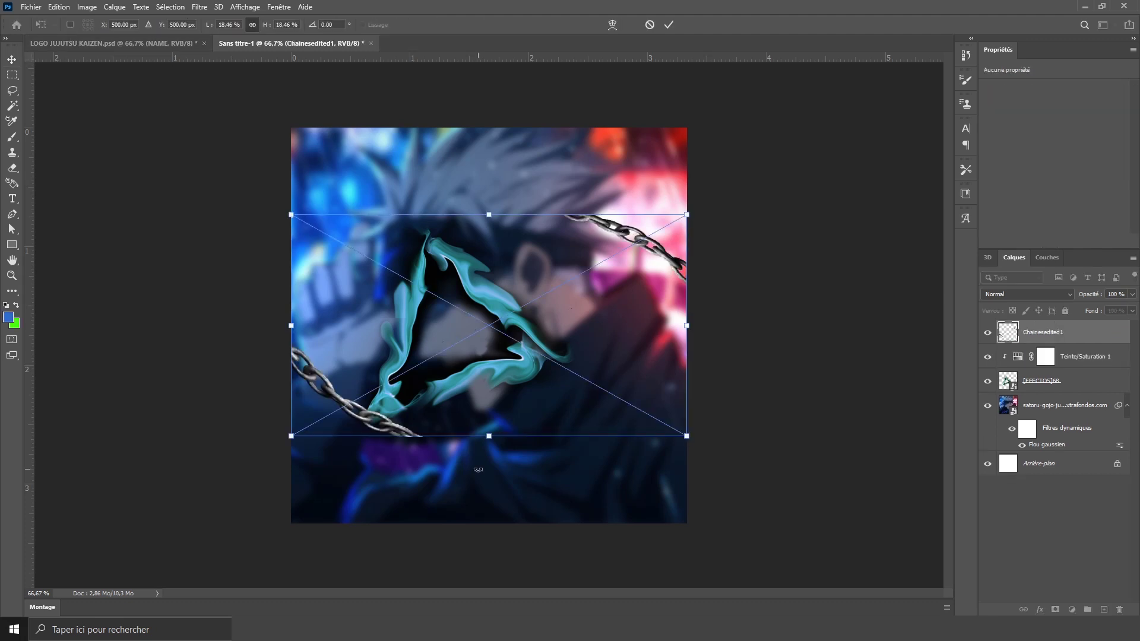
Step: Place Chainesedited1, enlarge it to about 9.68 in wide and position it so one chain crosses the canvas's upper-right corner
scroll(480, 474, down, 6)
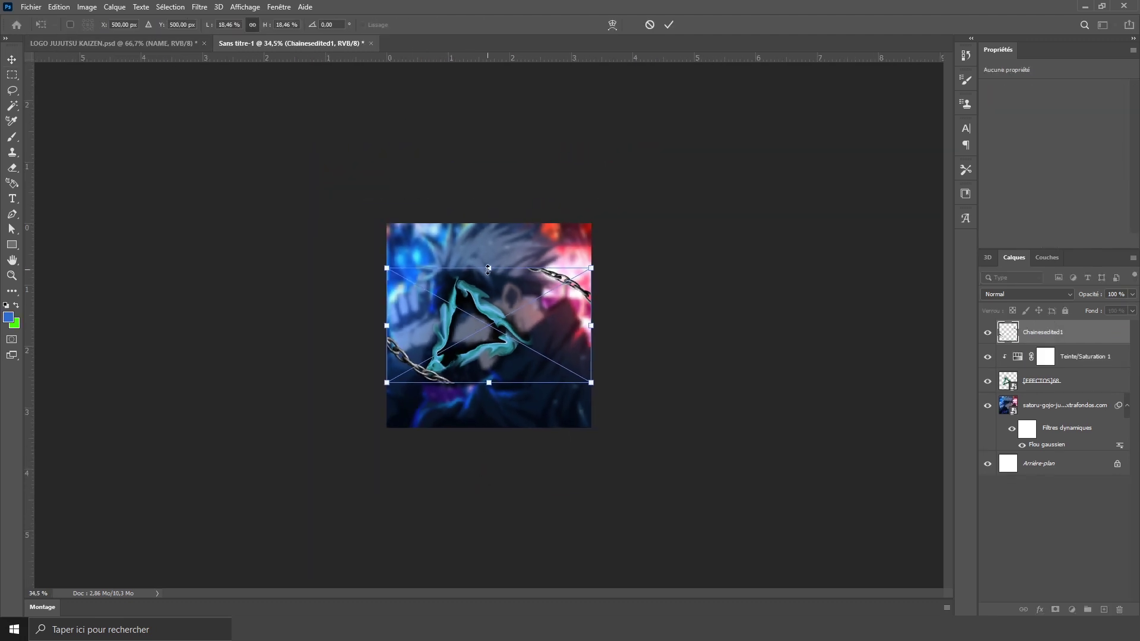
drag(488, 269, 488, 71)
drag(599, 193, 459, 356)
key(Return)
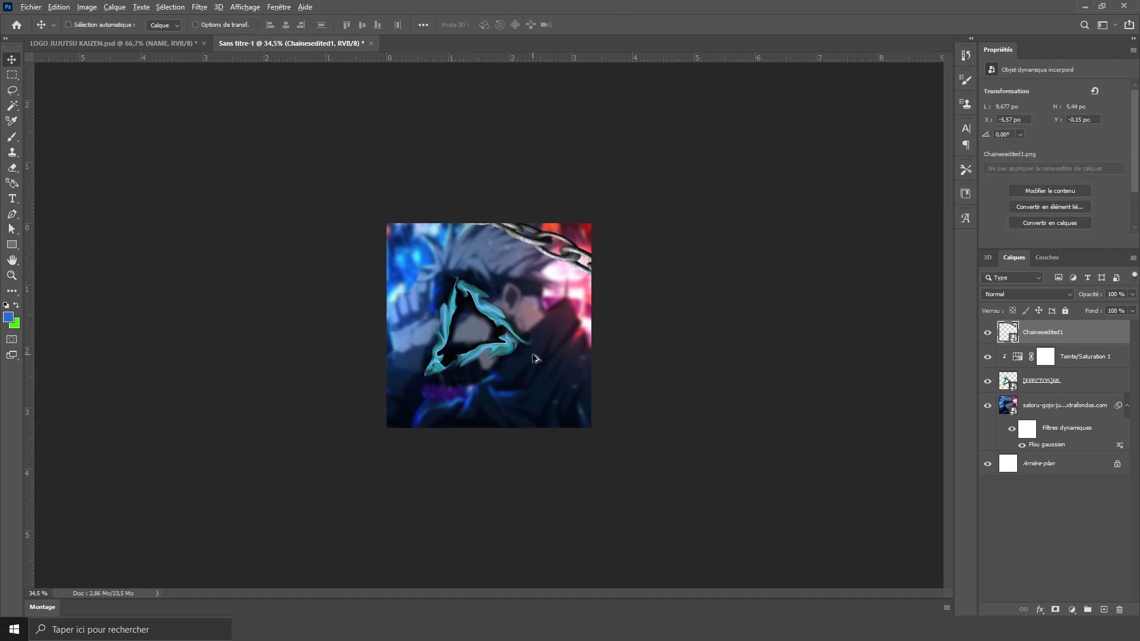
Step: Set the [EFECTOS]68 layer's blend mode to Superposition
scroll(533, 358, up, 4)
scroll(533, 357, up, 1)
scroll(533, 358, down, 2)
scroll(533, 358, up, 2)
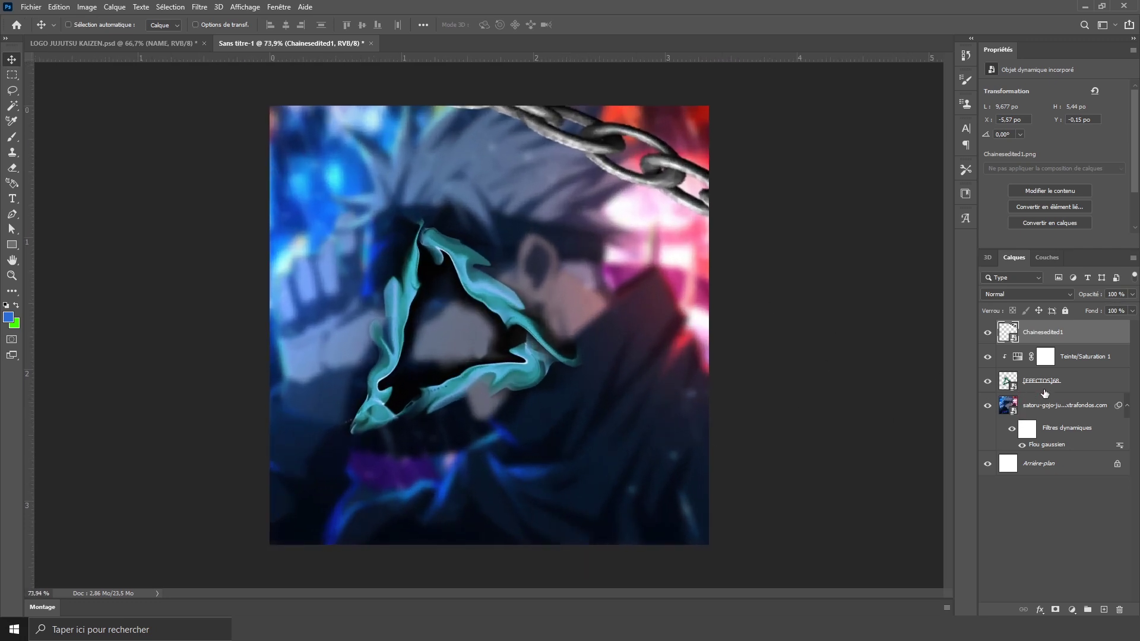
click(1045, 393)
click(1026, 293)
click(1015, 395)
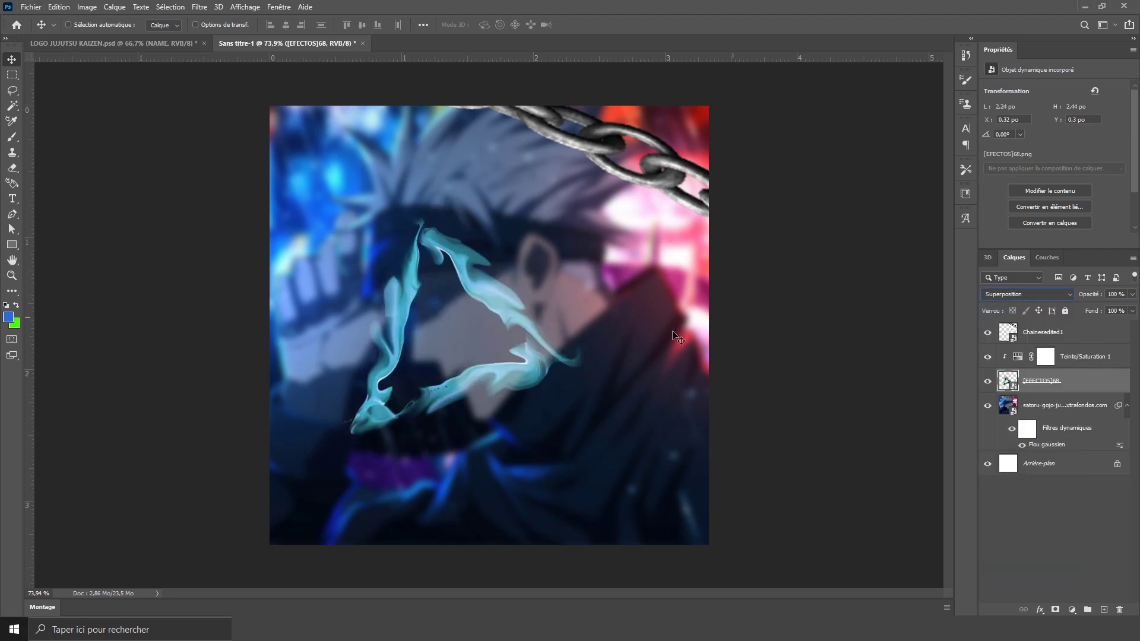
Step: Place the Gojo character render above the chain layer, enlarge it to about 5.53 in wide and position it to fill the canvas
click(1060, 334)
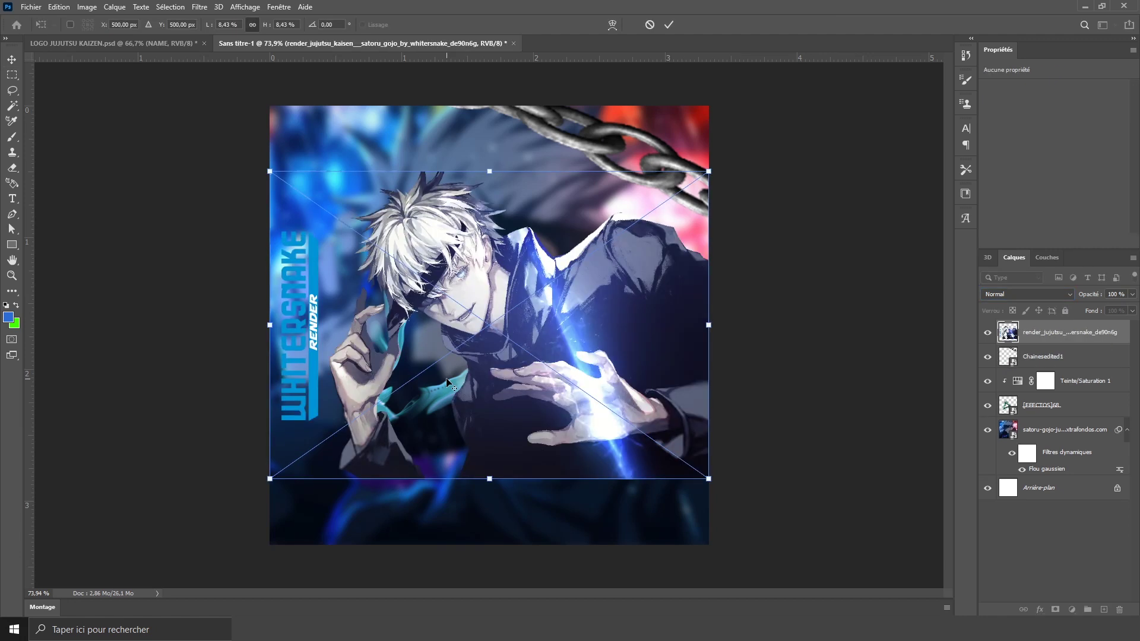
scroll(446, 379, down, 1)
drag(491, 196, 489, 140)
drag(488, 454, 485, 583)
drag(517, 520, 500, 473)
key(Return)
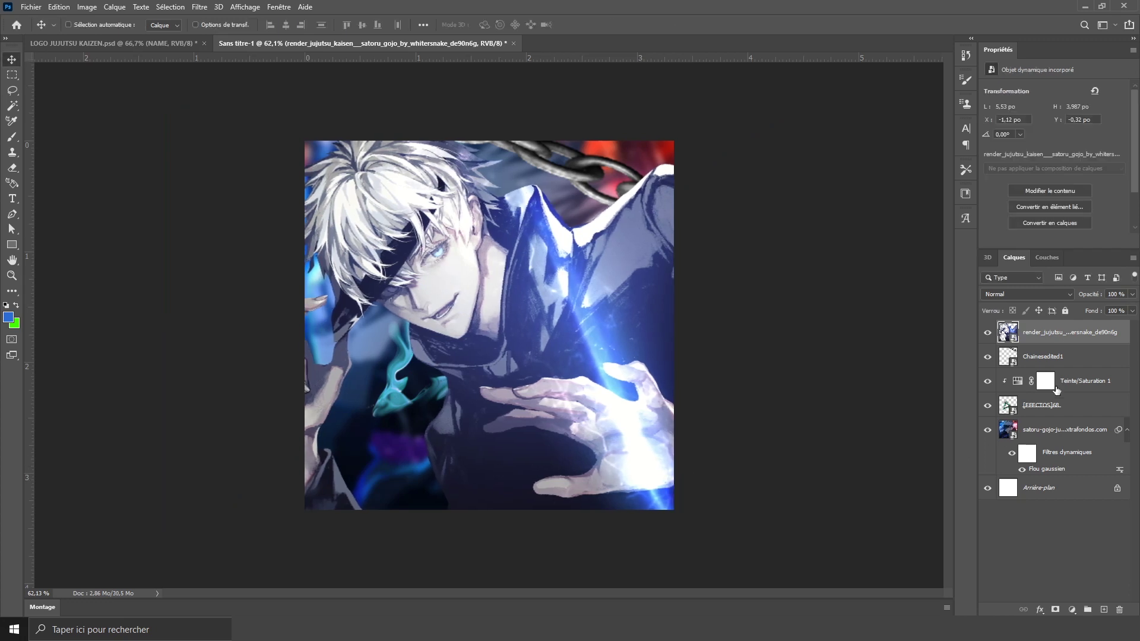
Step: Enlarge the [EFECTOS]68 effect to about 32.47% and reposition it behind the character, below the face
click(1061, 411)
key(ctrl+t)
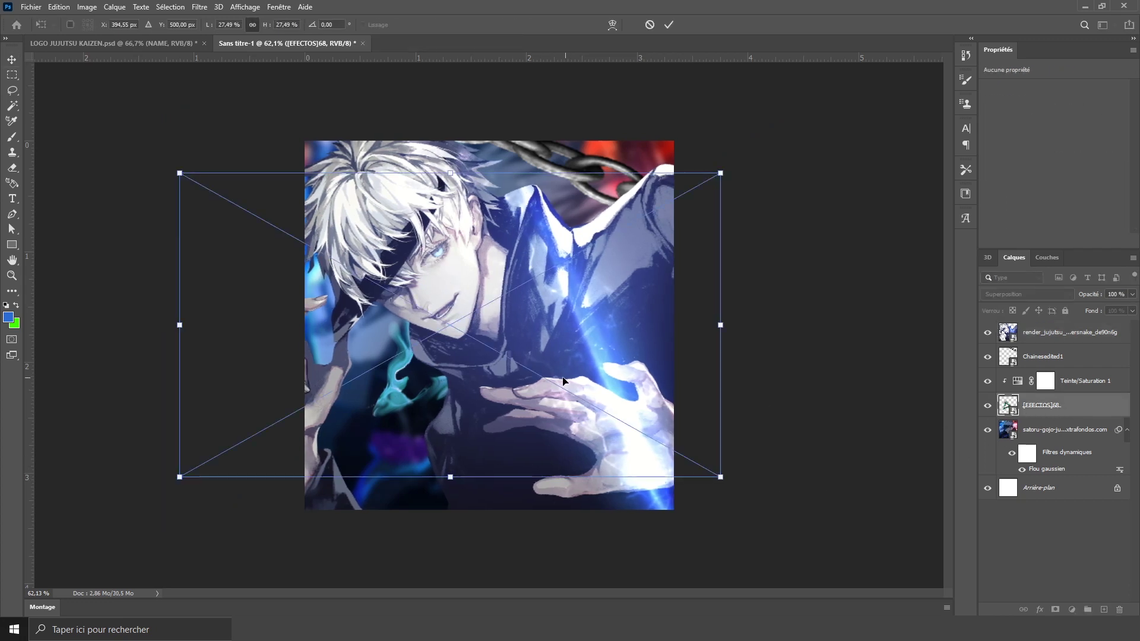
drag(558, 344, 535, 357)
drag(425, 182, 425, 132)
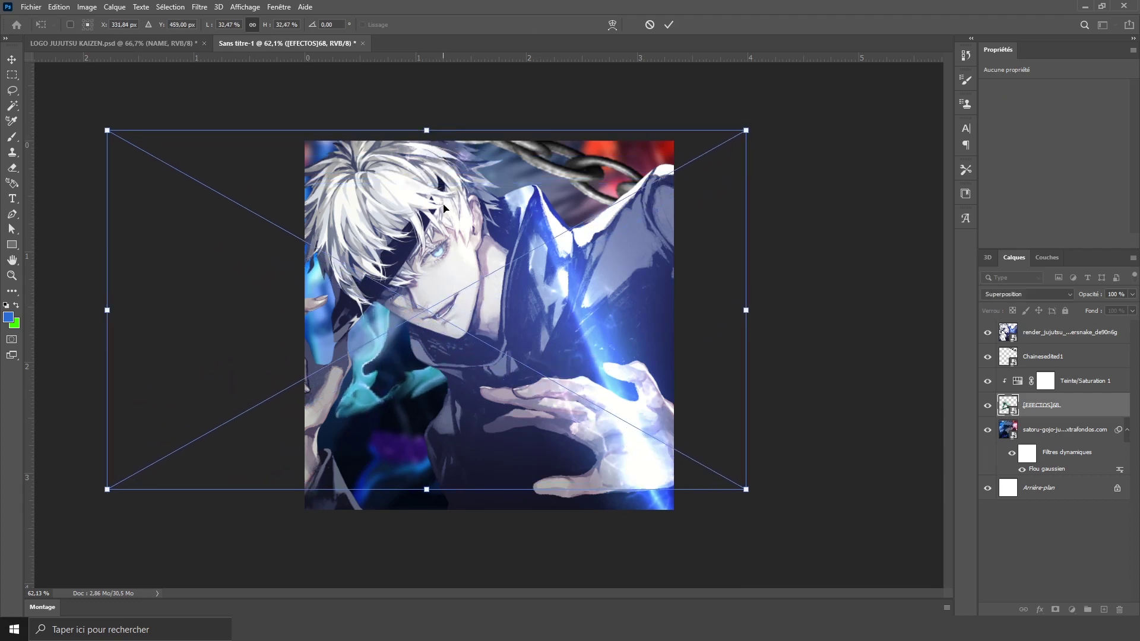
drag(449, 226, 450, 246)
key(Return)
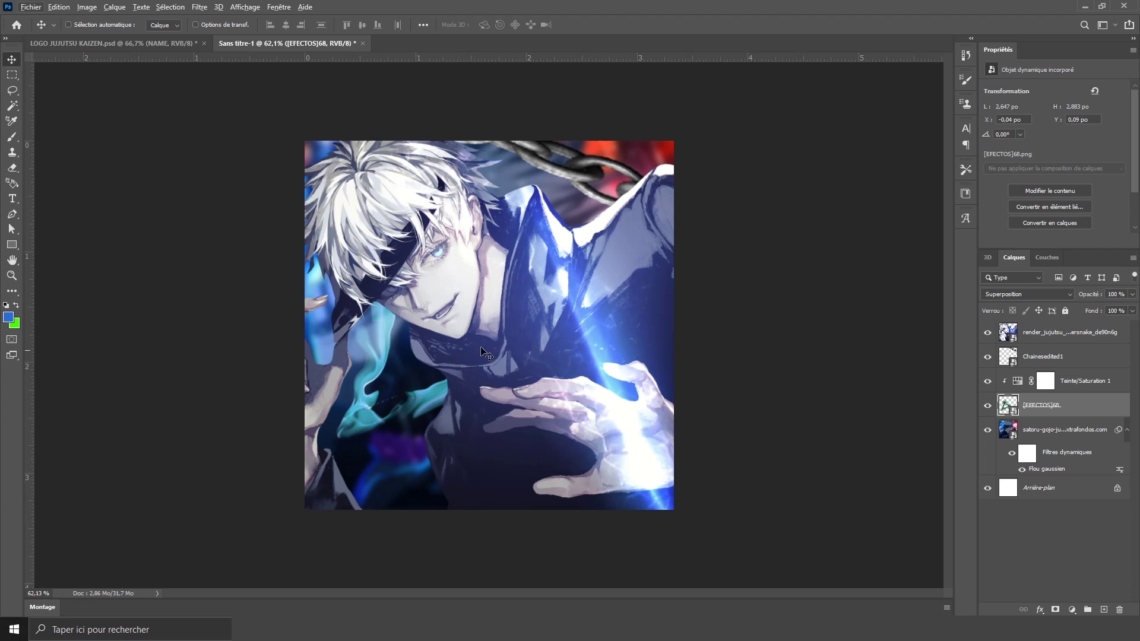
Step: Add a new layer above the character render and reduce the Brush tool's size to about 558 px
click(1072, 335)
click(1102, 608)
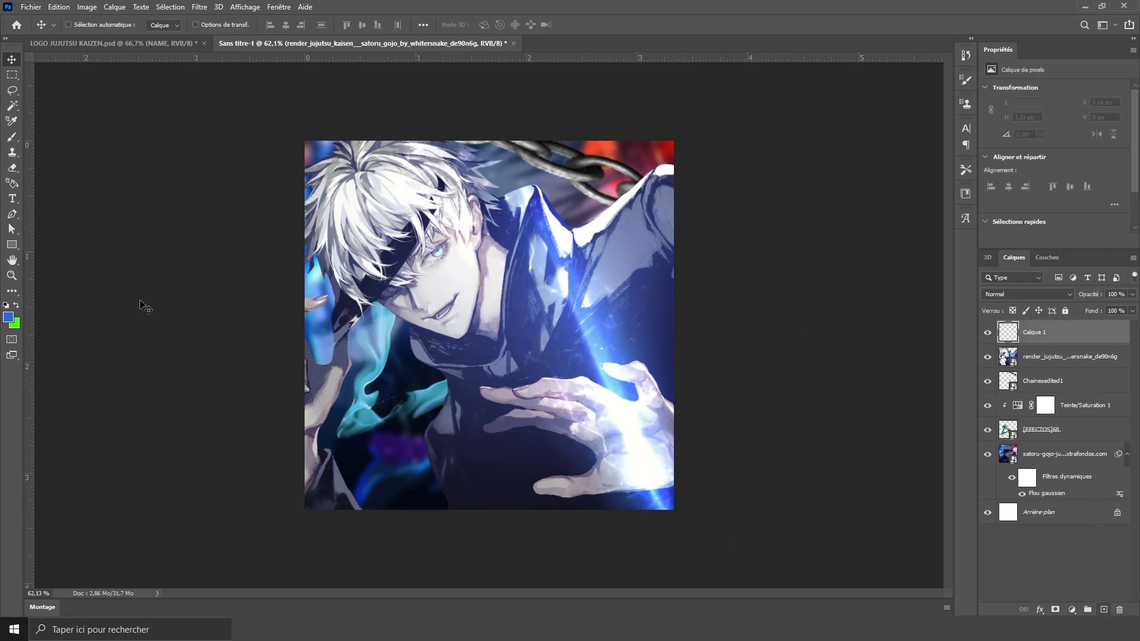
click(12, 136)
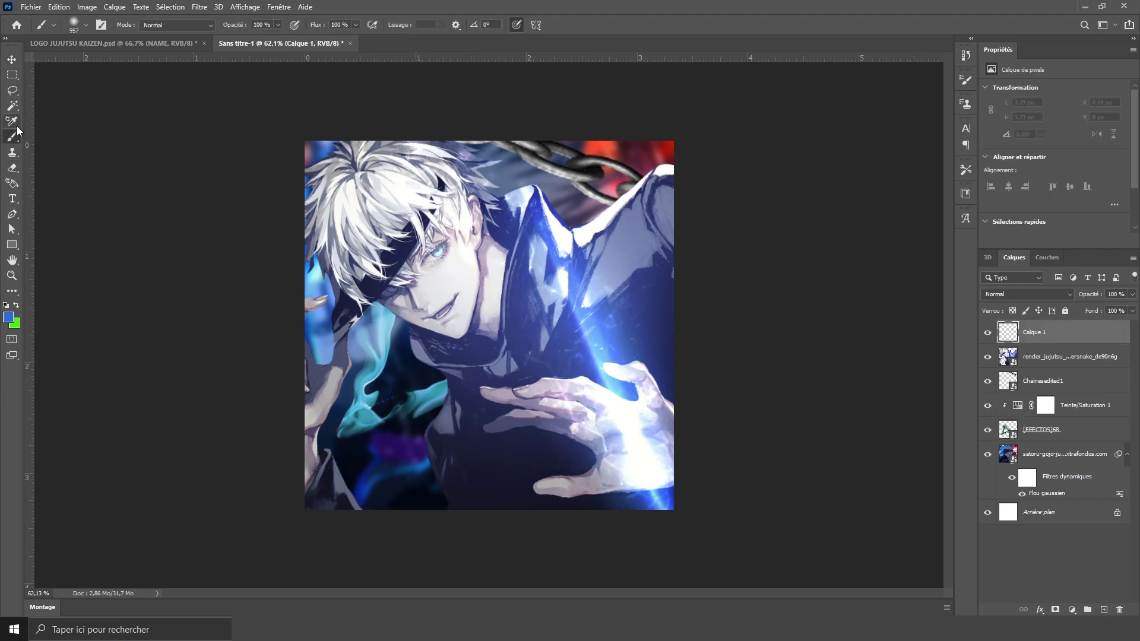
drag(450, 267, 364, 264)
Step: Set the foreground colour to the brighter blue 1466f2
click(9, 319)
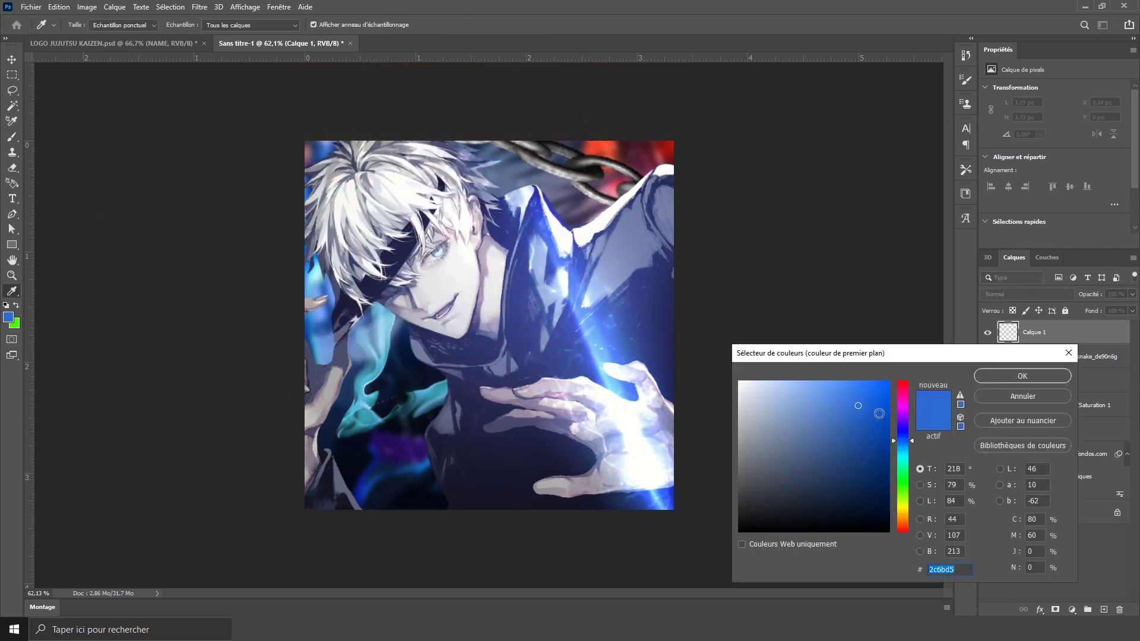
drag(879, 413, 877, 388)
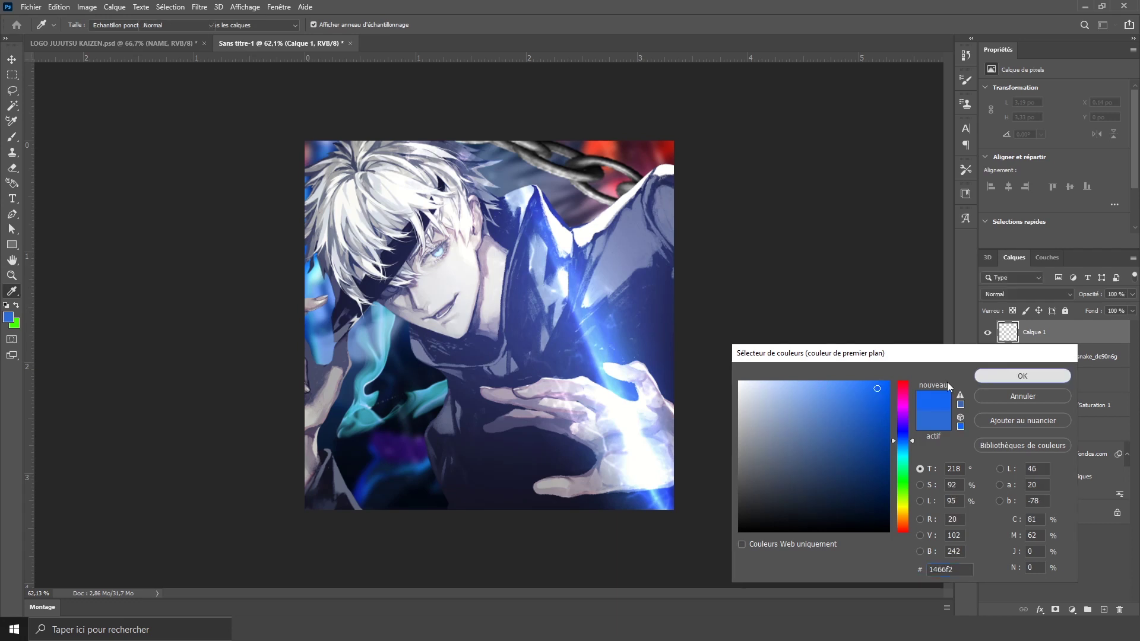
click(1021, 376)
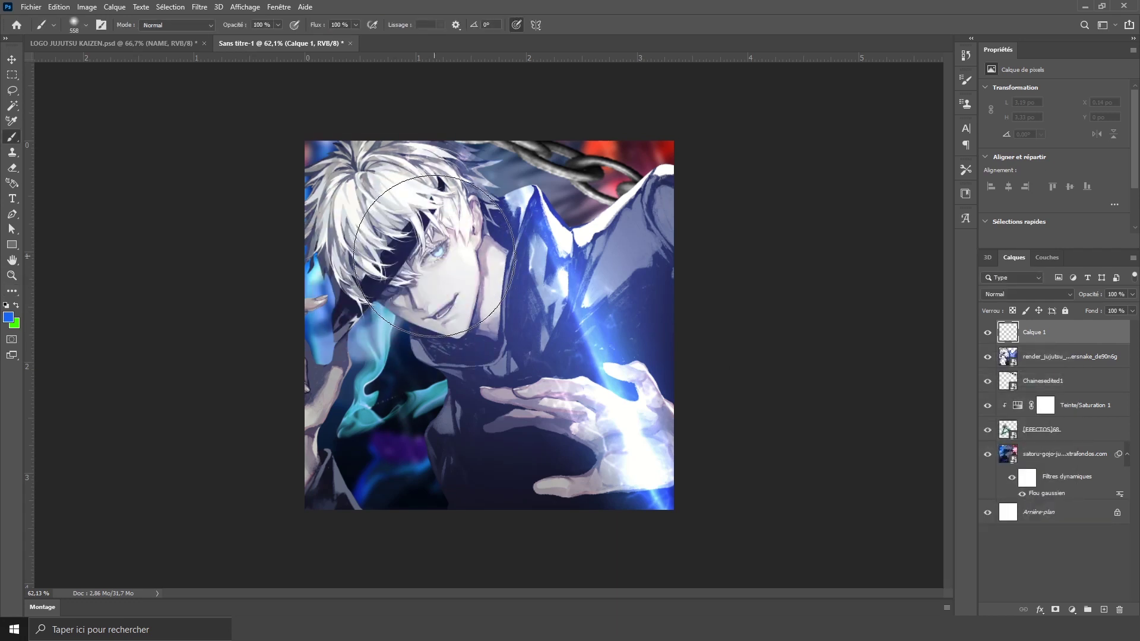
Step: Paint one soft blue spot over the character's eye and set the new layer's blend mode to Incrustation
click(432, 257)
click(996, 295)
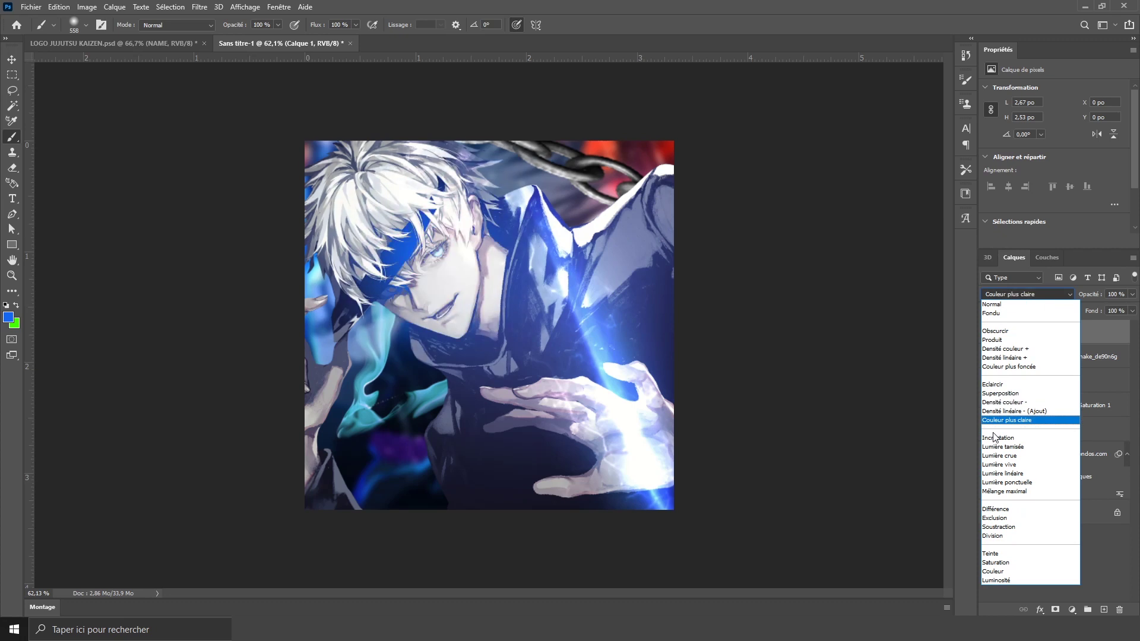
click(998, 438)
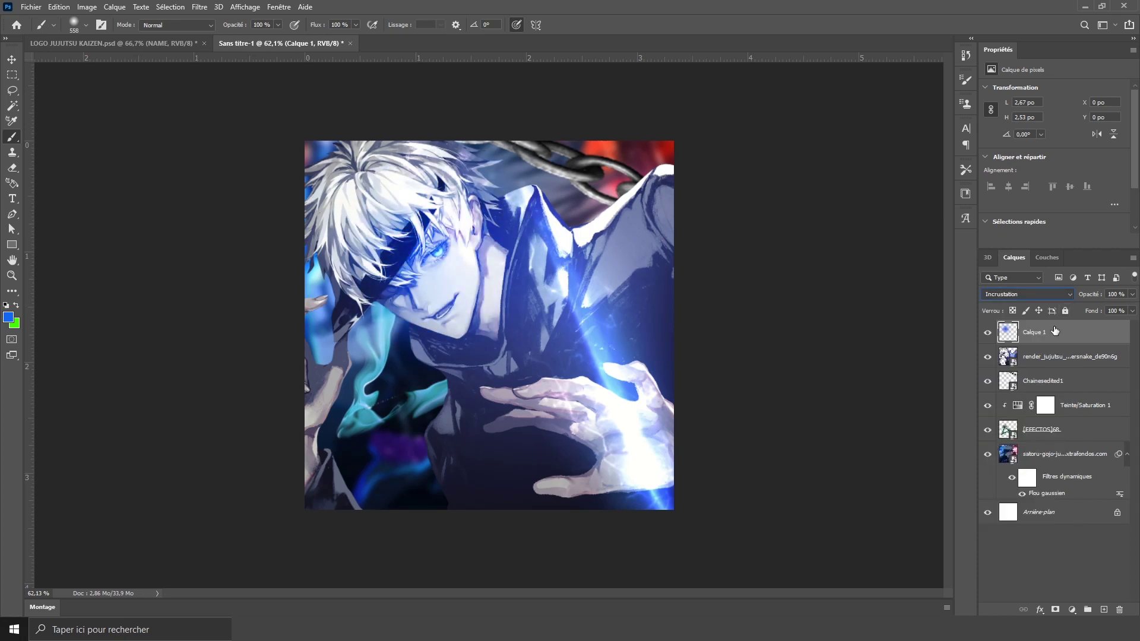
Step: Place the [BRUSHES]25 speed lines above the blue eye glow and stretch them vertically to cover the whole canvas
click(13, 61)
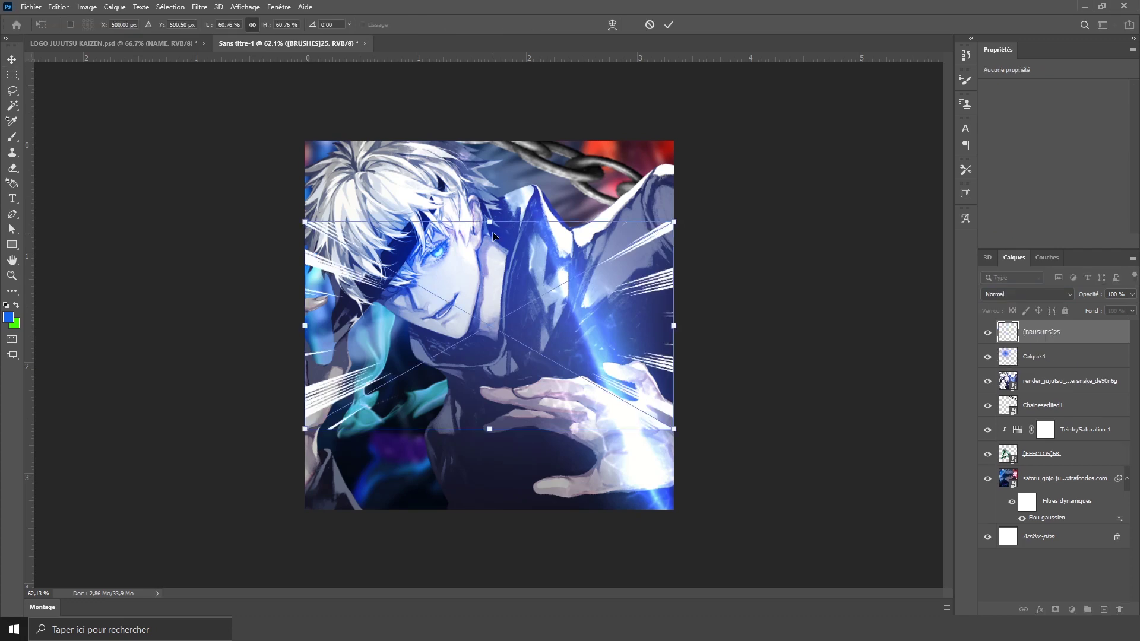
drag(490, 218, 490, 140)
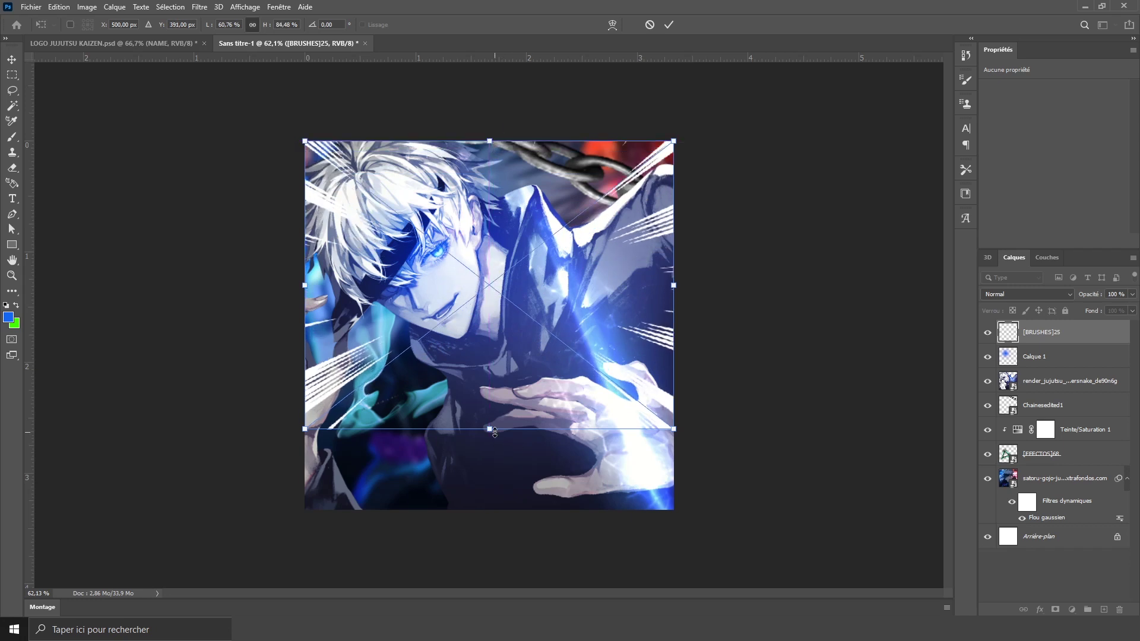
drag(494, 432, 493, 509)
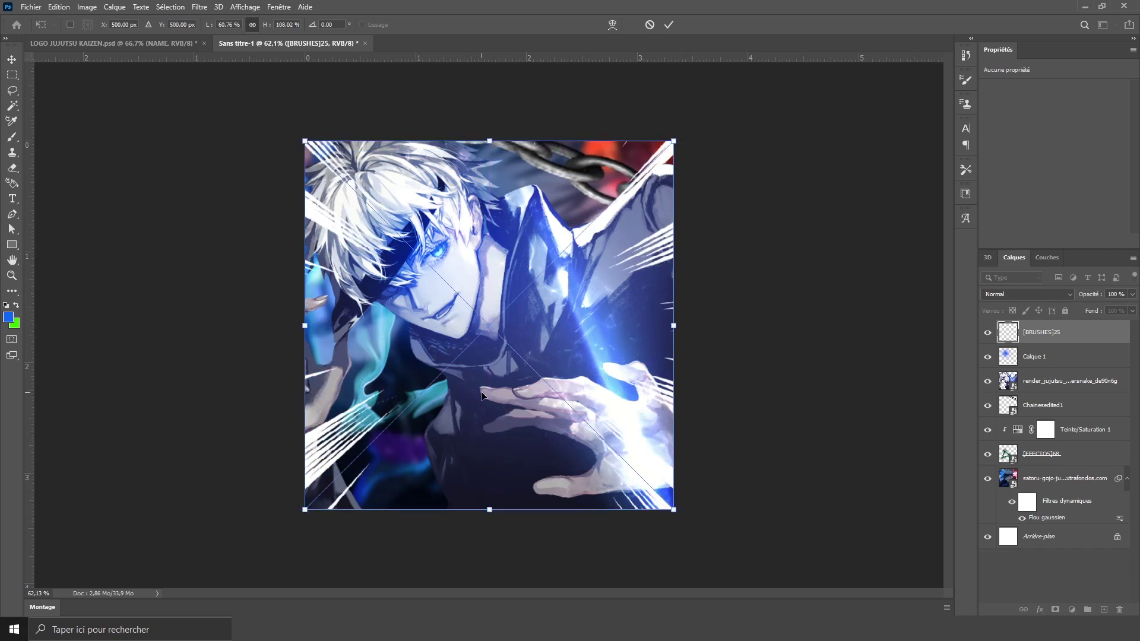
key(Return)
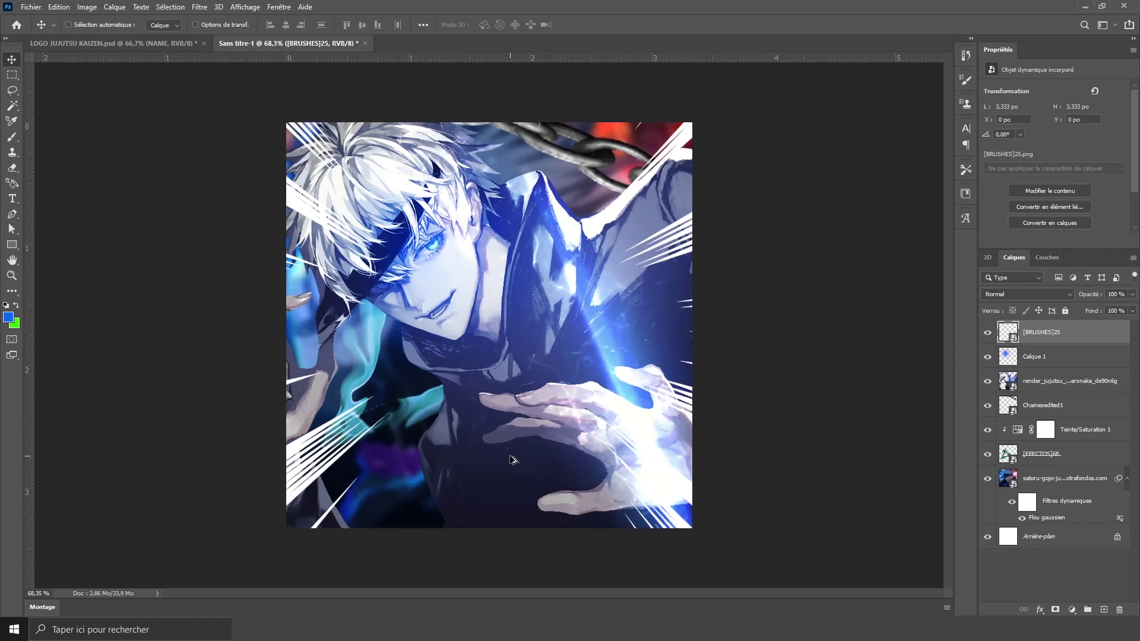
scroll(512, 460, up, 1)
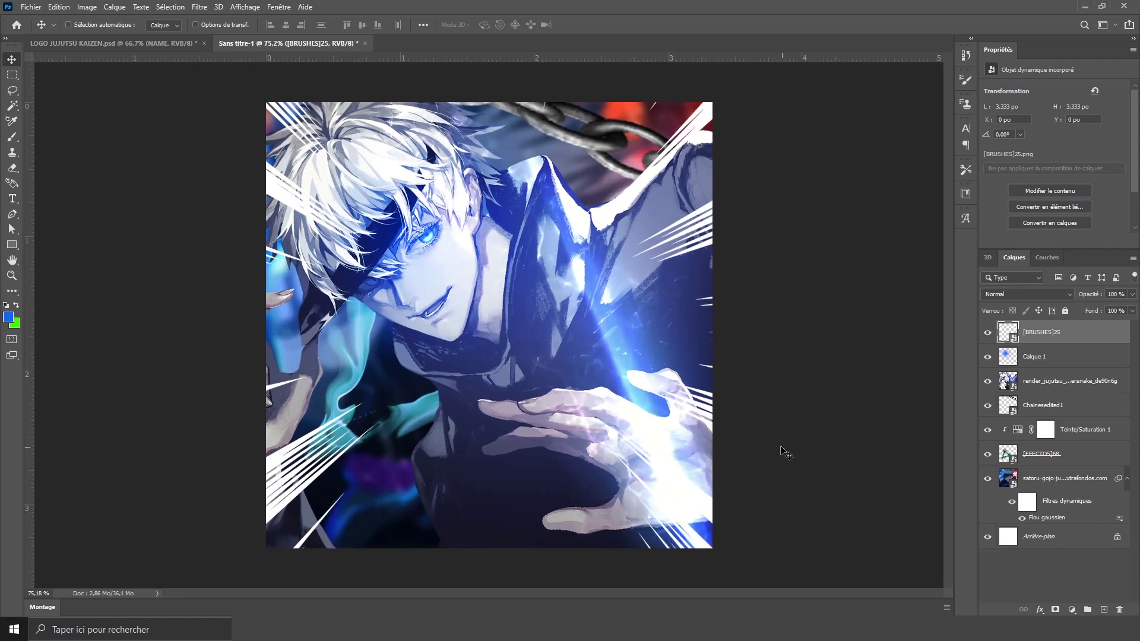
Step: Place the [EFECTOS]17 red glow above the speed lines, enlarge it to about 48.59% and position its bright area along the canvas bottom
scroll(585, 367, down, 1)
scroll(584, 367, up, 1)
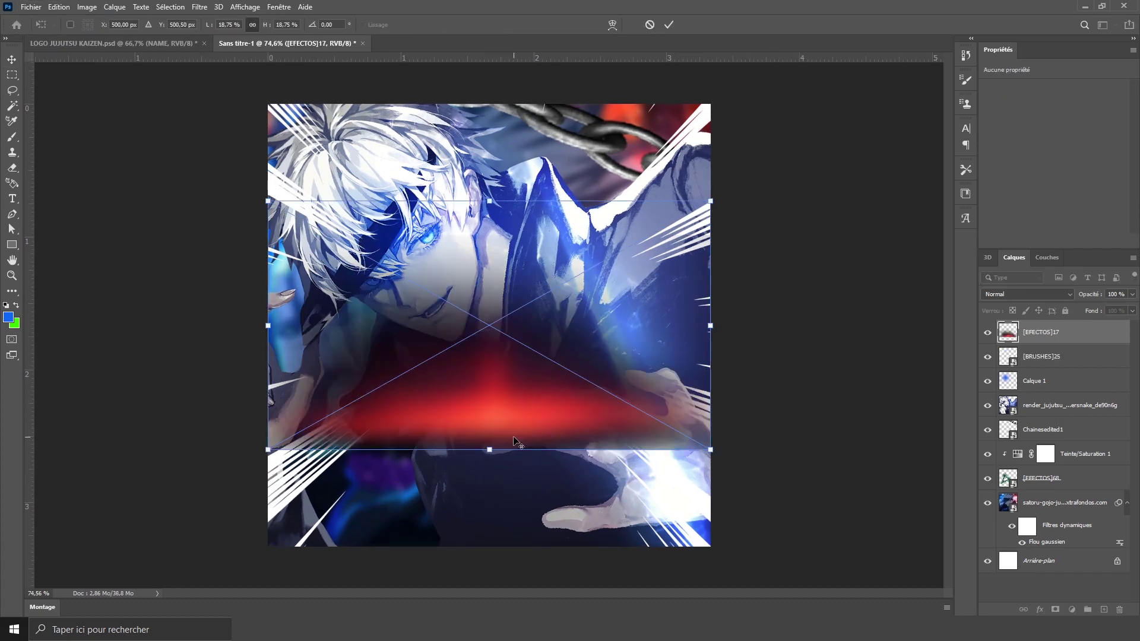
scroll(486, 263, down, 2)
drag(484, 242, 489, 47)
drag(529, 173, 529, 272)
drag(488, 143, 490, 64)
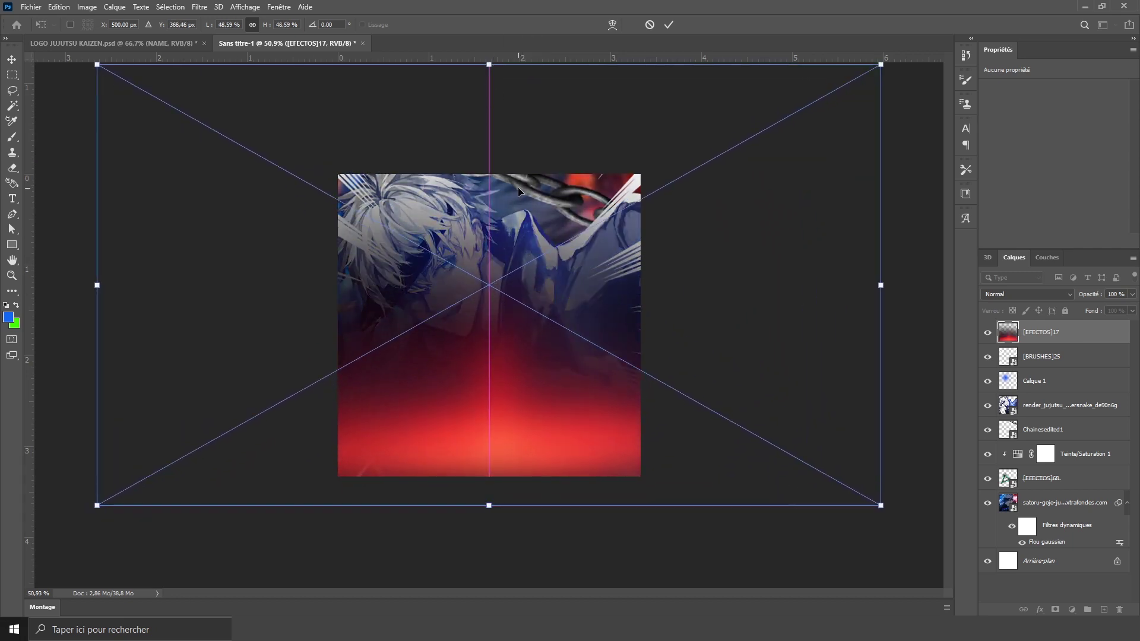
drag(518, 188, 518, 205)
key(Return)
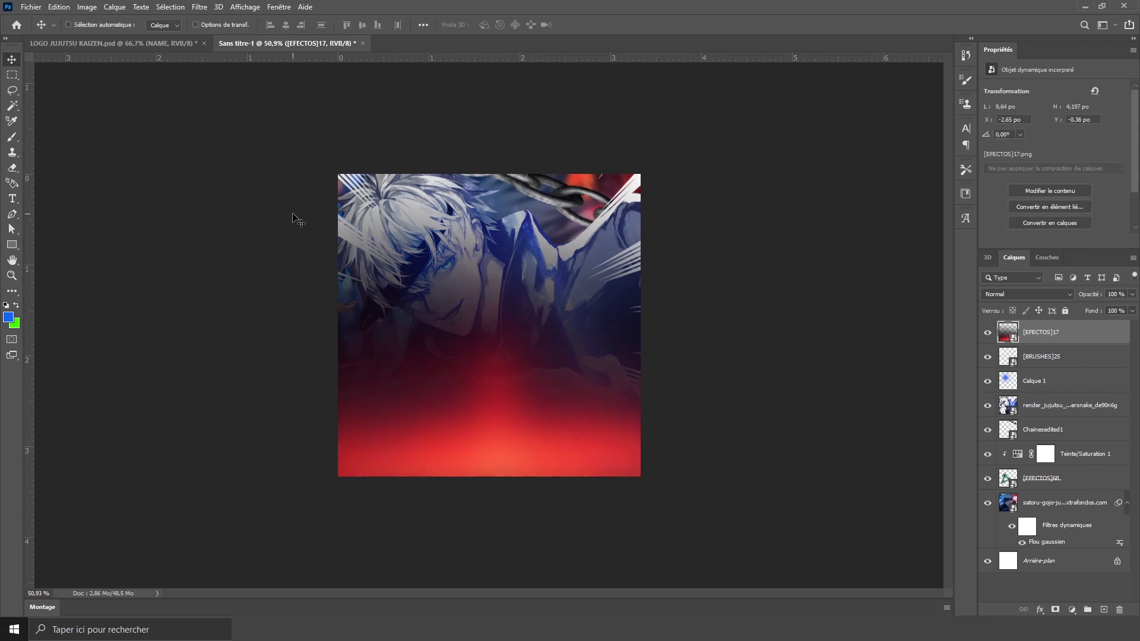
Step: Set the blend mode of the [EFECTOS]17 glow layer to Superposition
key(ctrl+plus)
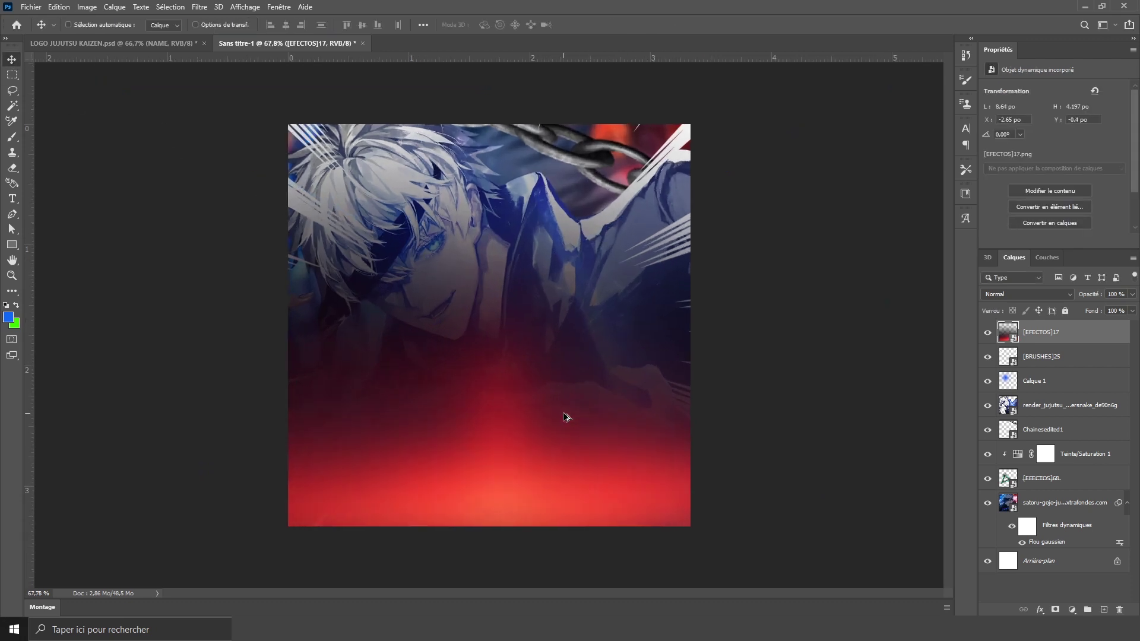
scroll(564, 414, up, 2)
scroll(564, 415, down, 1)
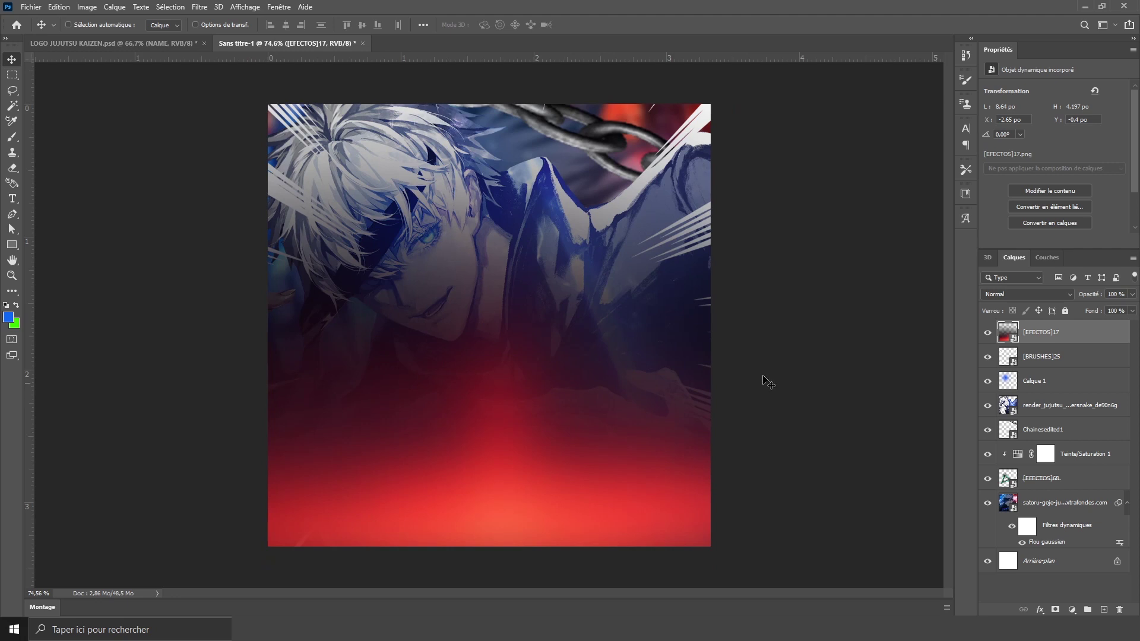
click(1006, 295)
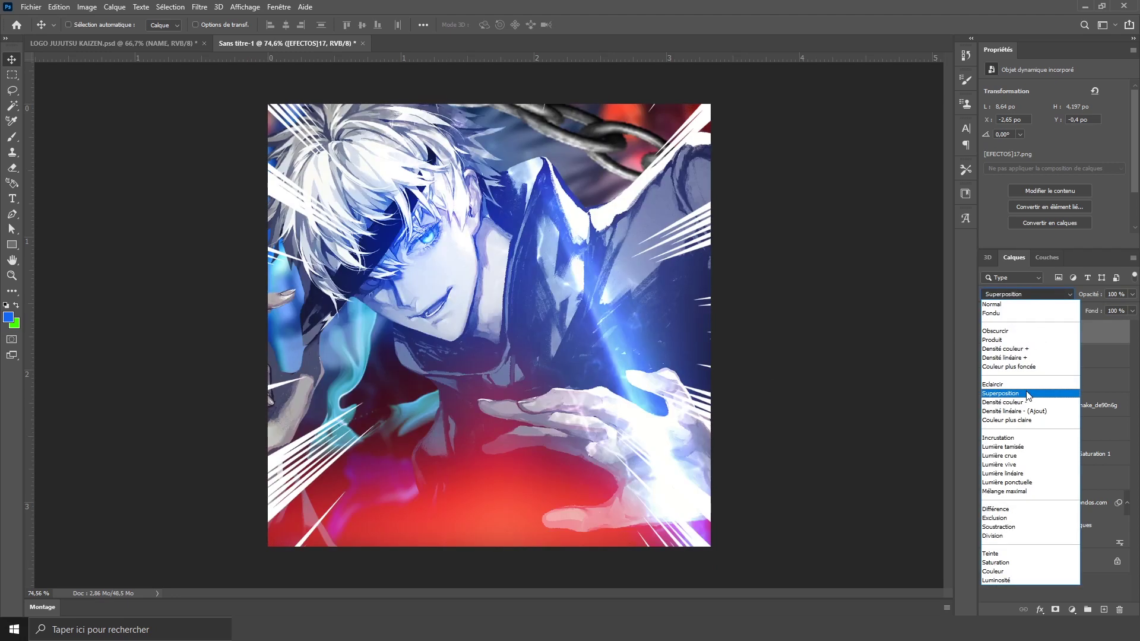
click(1028, 395)
Step: Add a Teinte/Saturation adjustment clipped to the [EFECTOS]17 glow and set its hue to -137
click(1072, 609)
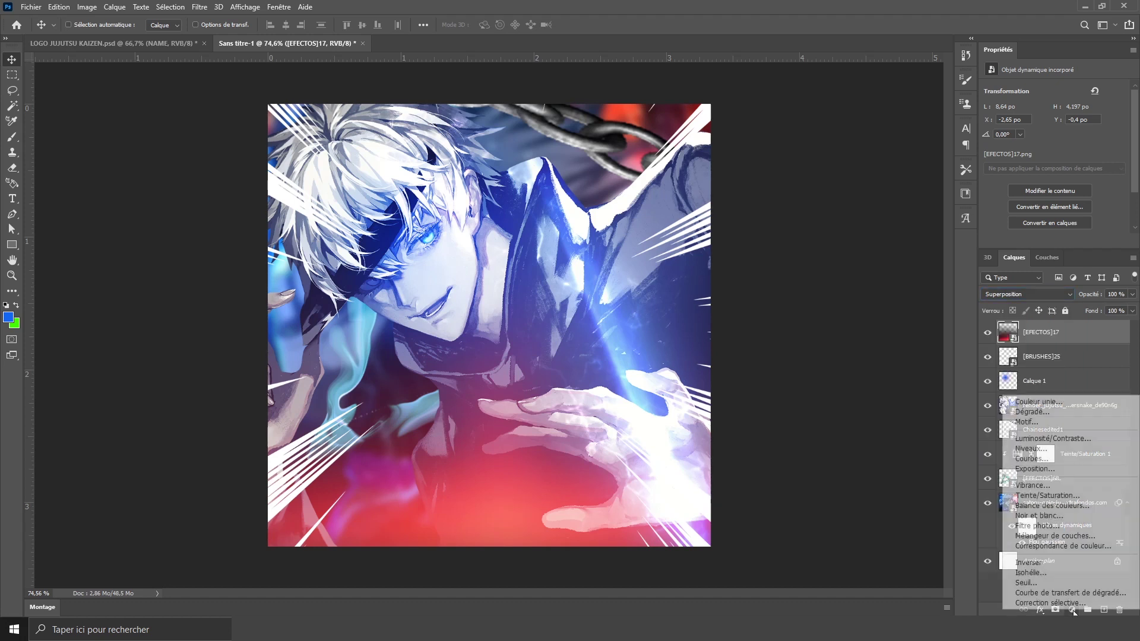
click(1039, 494)
alt+click(1033, 342)
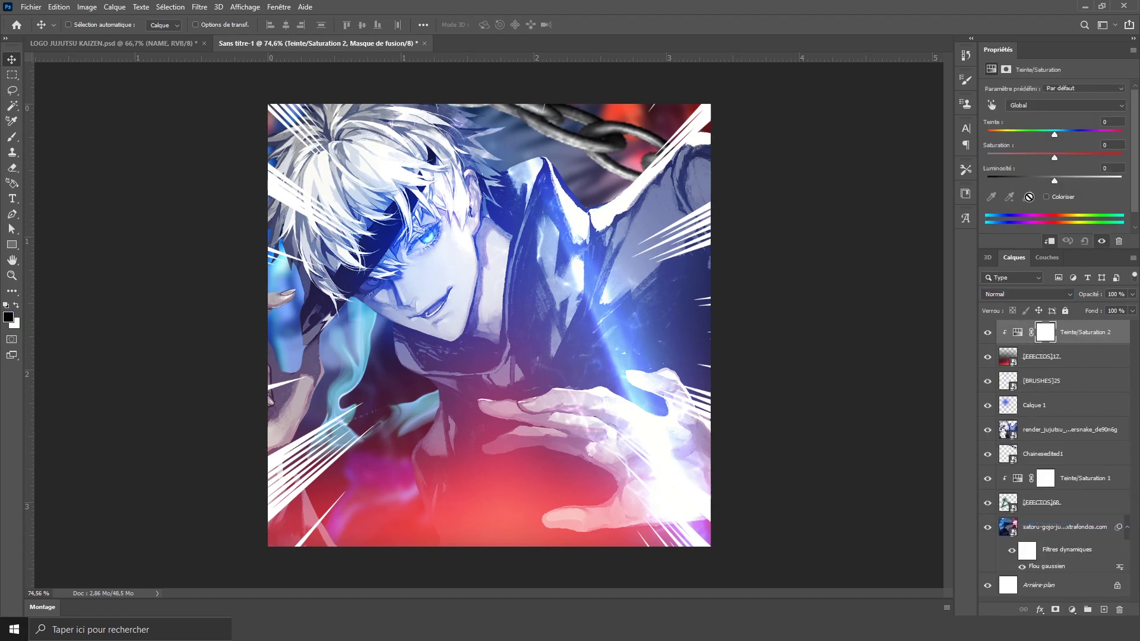
drag(1053, 138, 1000, 160)
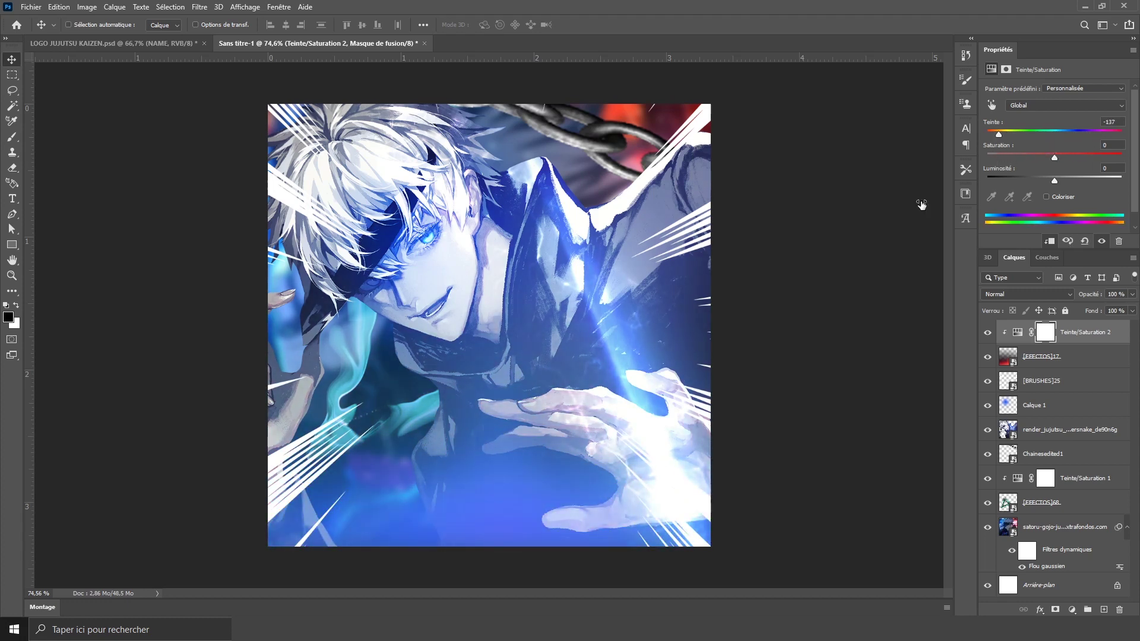
Step: Place the [EFECTOS]14 red sparks image on top of the layer stack and enlarge it to cover the whole canvas
scroll(697, 398, down, 1)
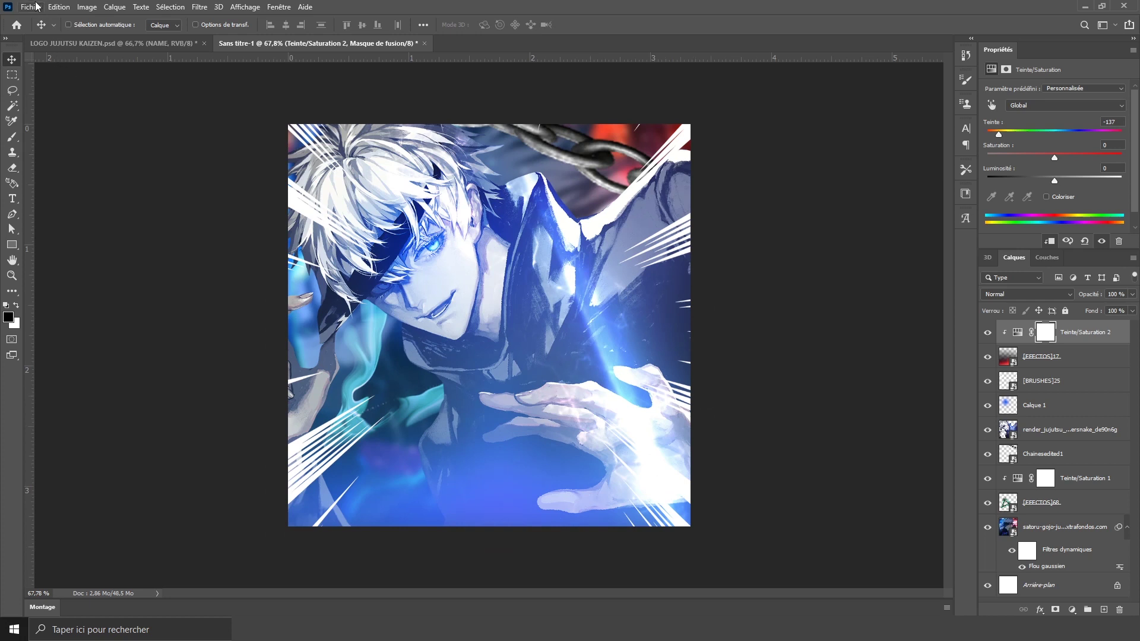
scroll(228, 313, down, 1)
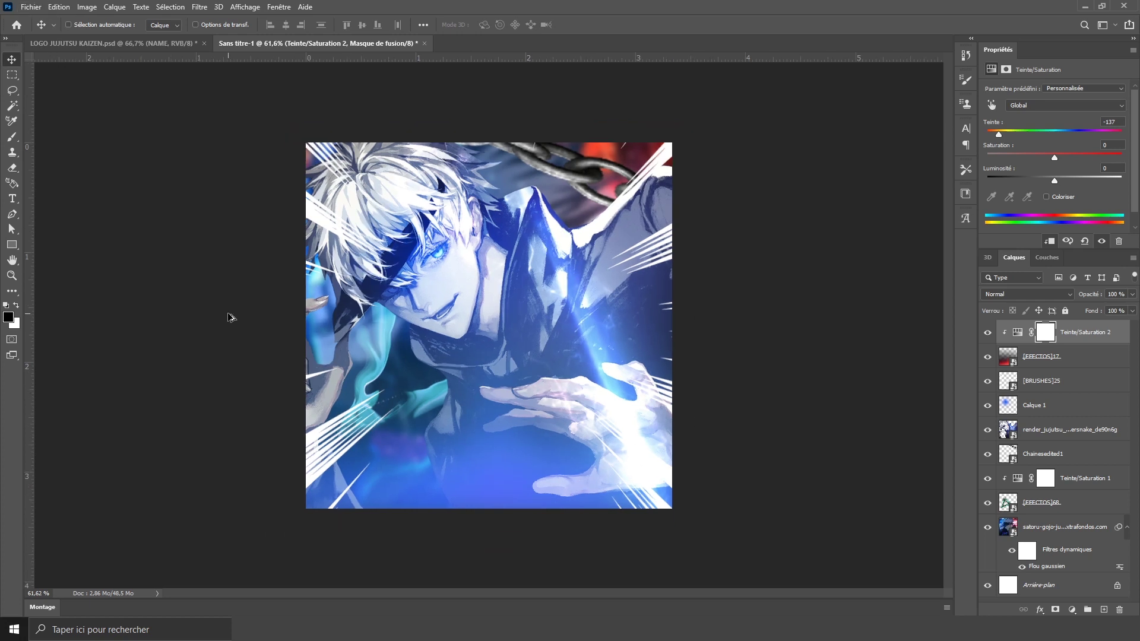
scroll(228, 313, up, 1)
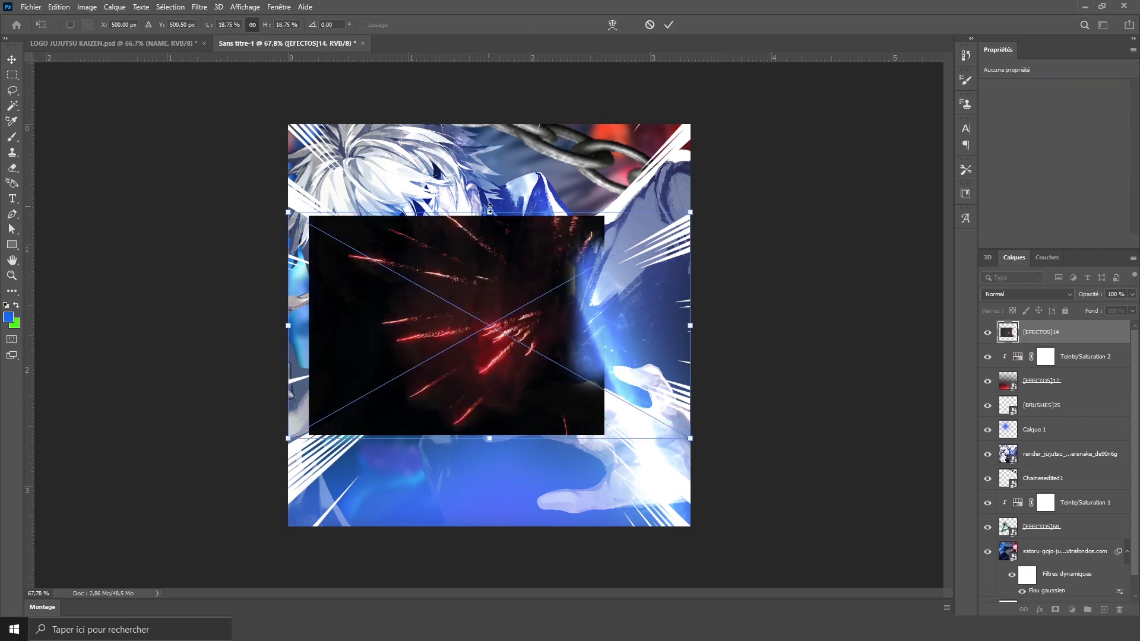
drag(489, 211, 488, 116)
drag(488, 439, 494, 588)
drag(371, 323, 420, 326)
key(Return)
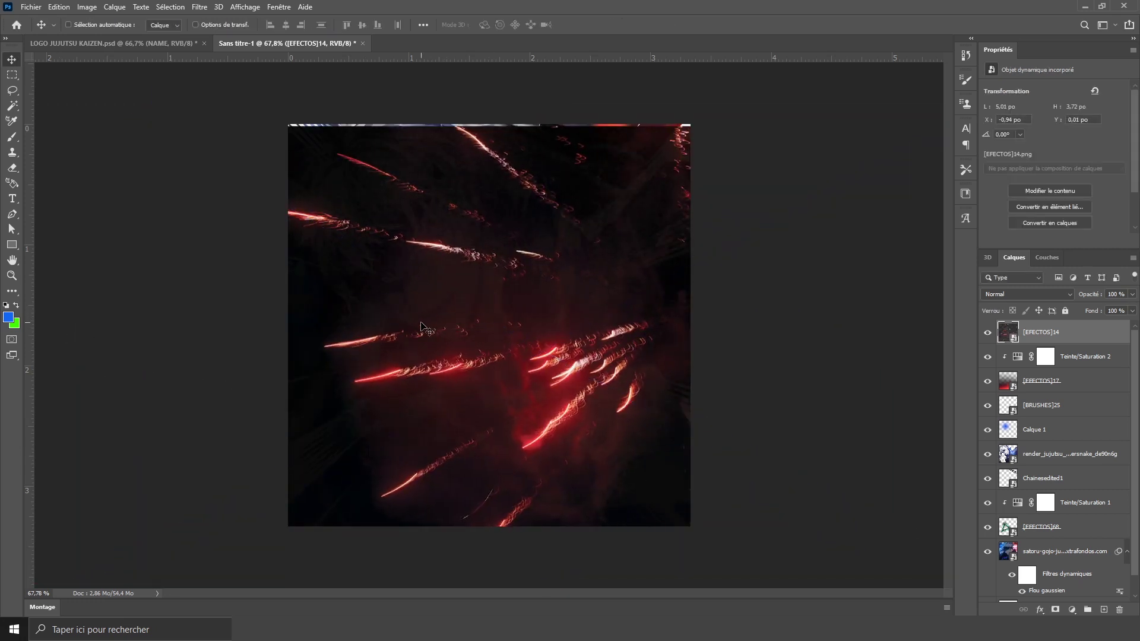
Step: Set the [EFECTOS]14 sparks to Superposition and clip a Teinte/Saturation adjustment to them with hue +180
click(1014, 288)
click(993, 394)
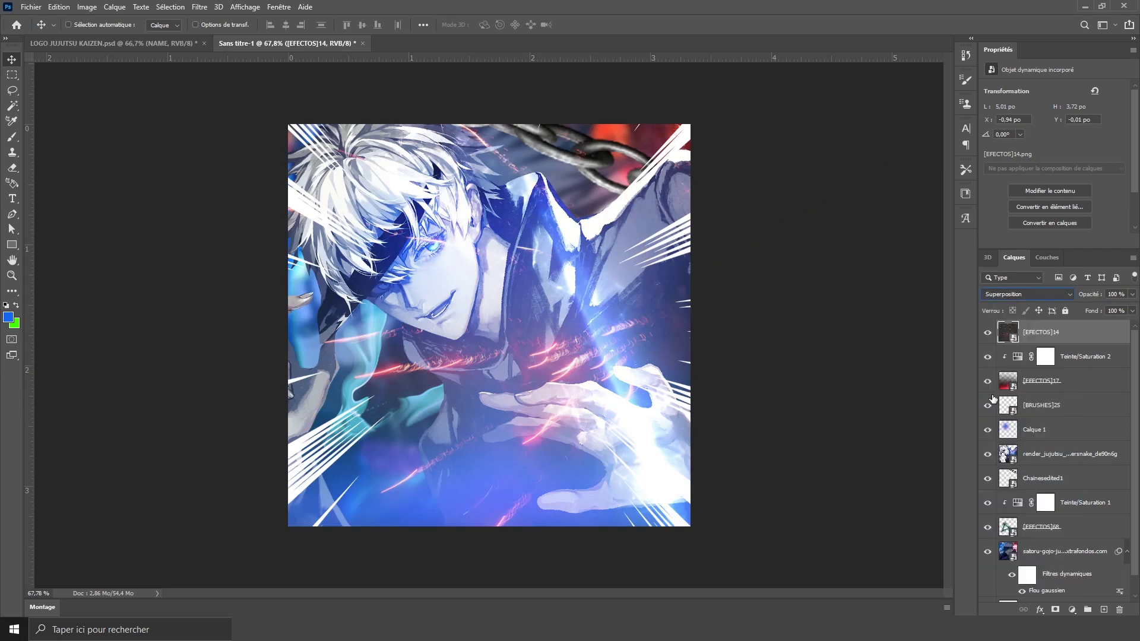
click(1071, 609)
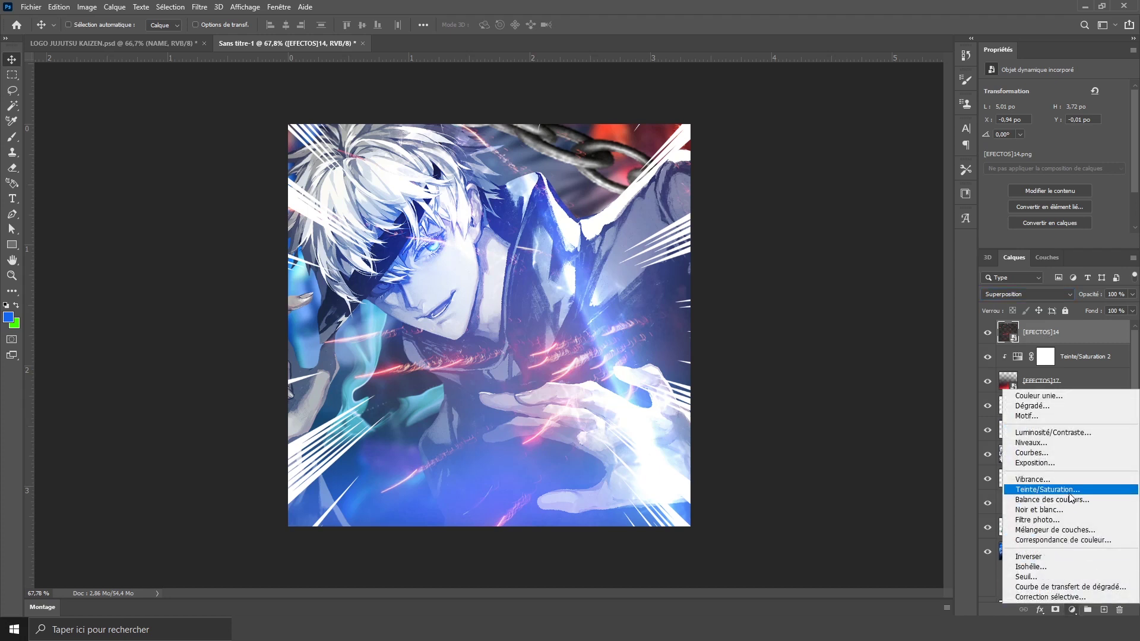
click(1045, 494)
alt+click(1042, 344)
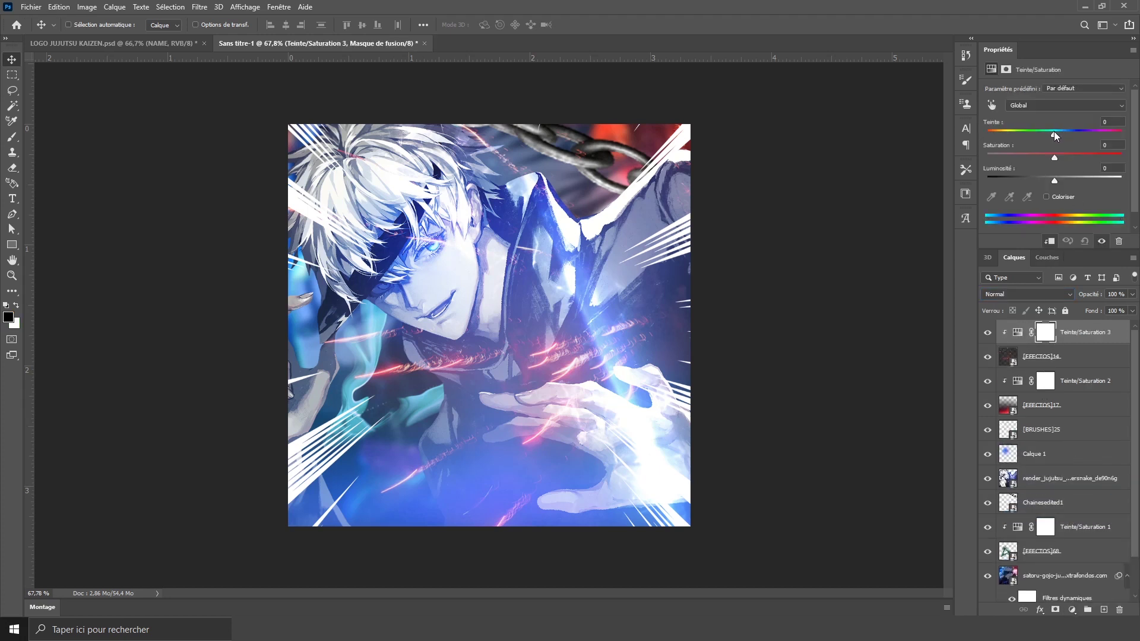
mouse_move(1054, 134)
mouse_down()
mouse_move(1114, 134)
mouse_move(1133, 156)
mouse_up()
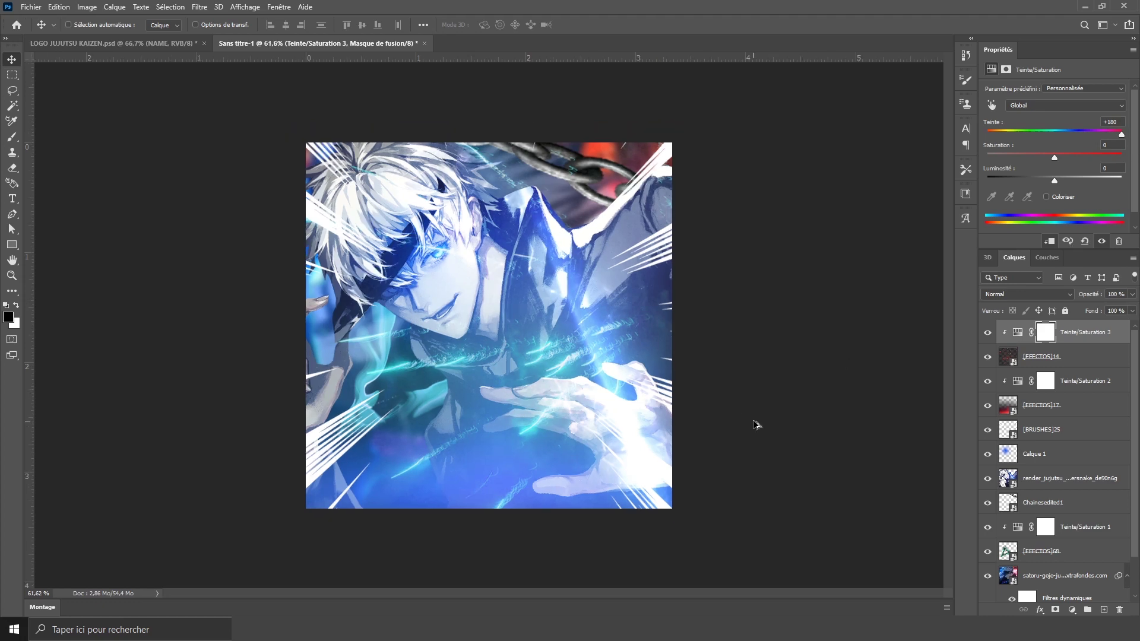
scroll(521, 396, up, 2)
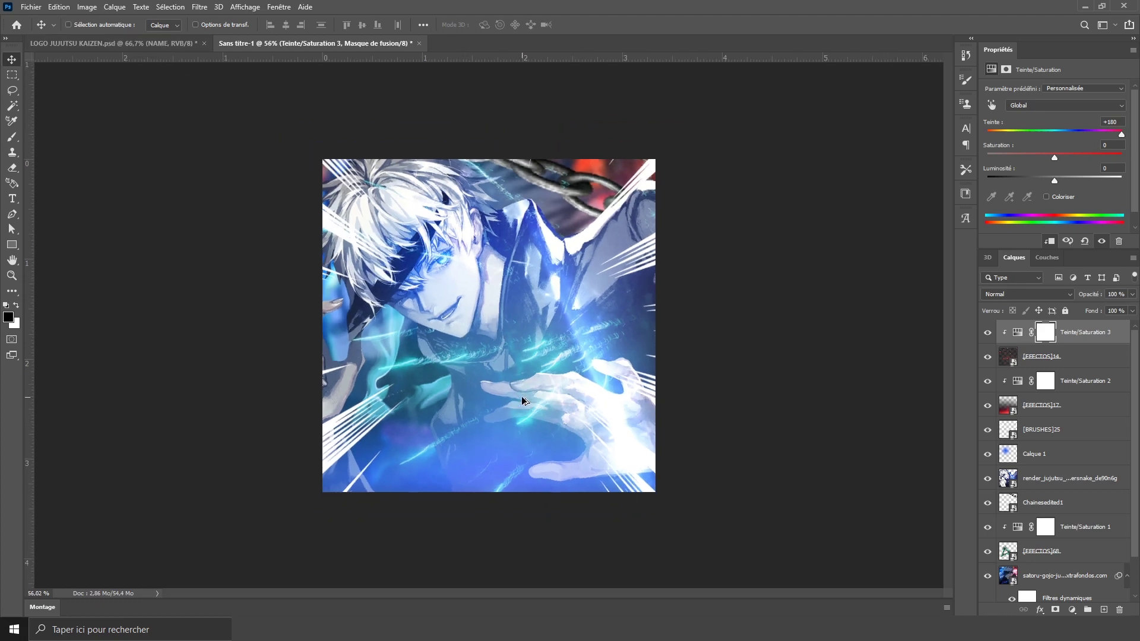
Step: Place the élémentsedited1 clouds on top, enlarge them to about 37.58% and position them so the column falls outside the canvas
click(1091, 357)
click(1099, 338)
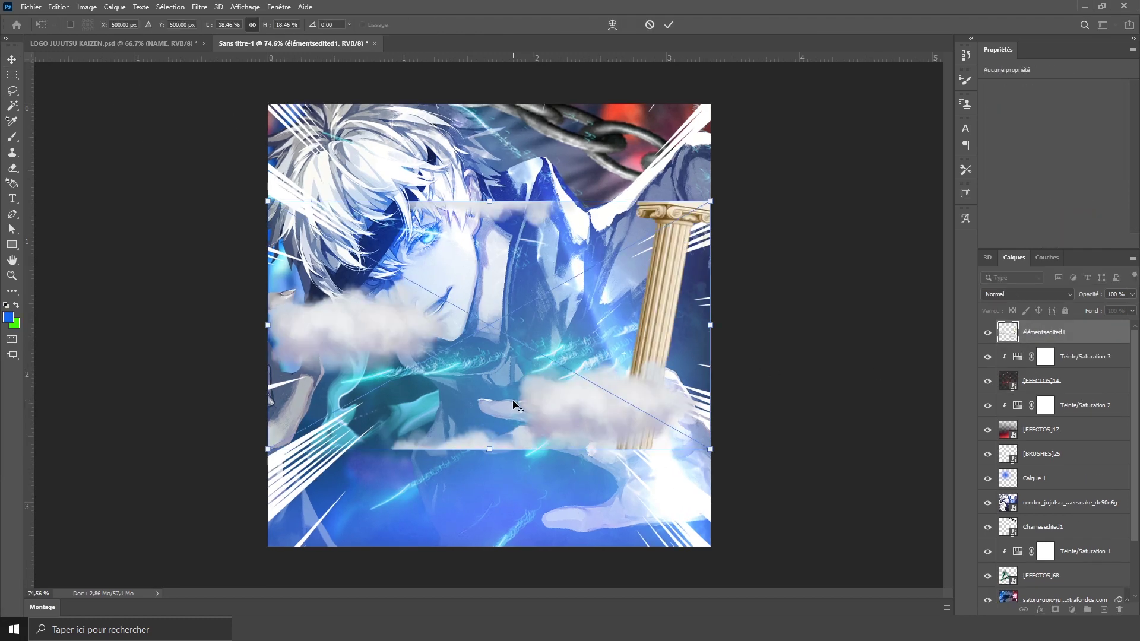
scroll(492, 250, down, 3)
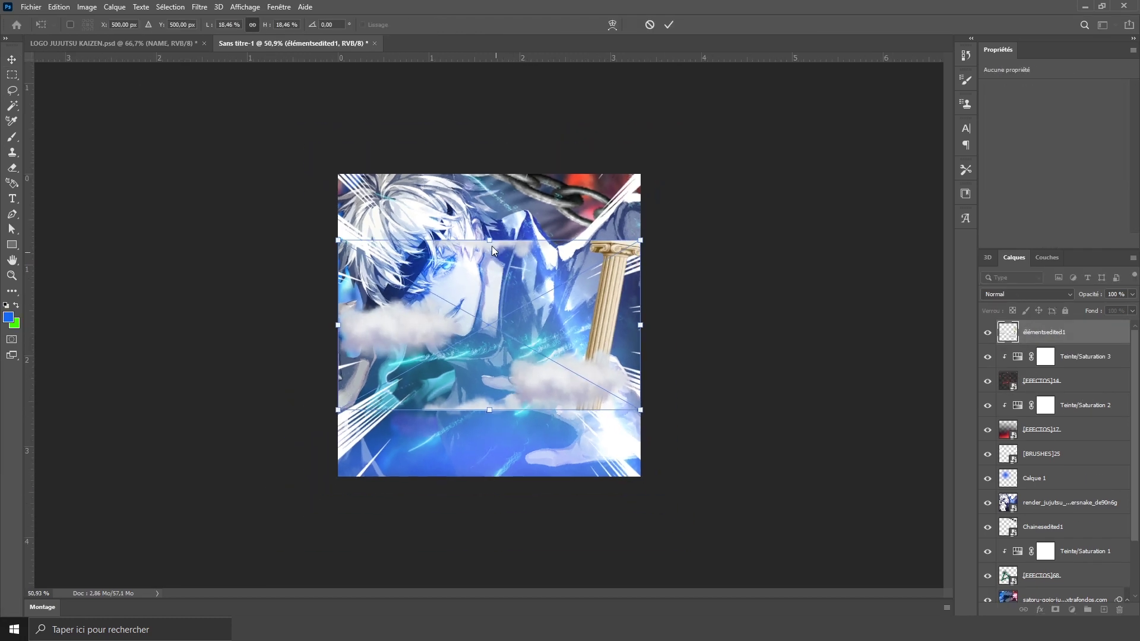
drag(493, 249, 489, 172)
drag(489, 410, 516, 486)
scroll(516, 486, up, 3)
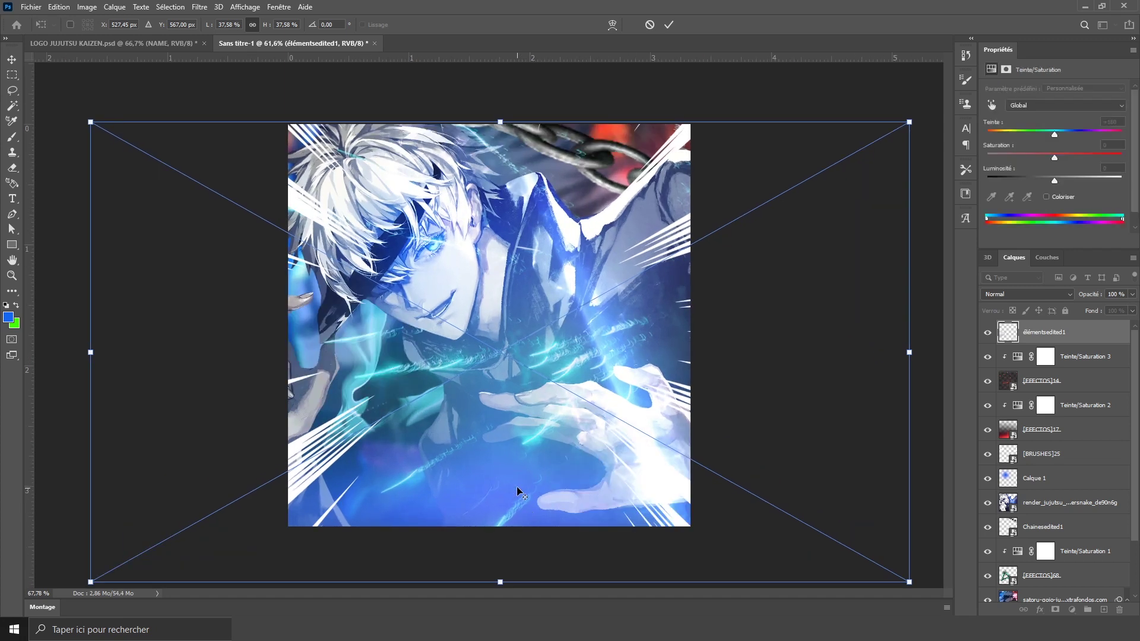
scroll(516, 486, down, 1)
scroll(517, 486, up, 1)
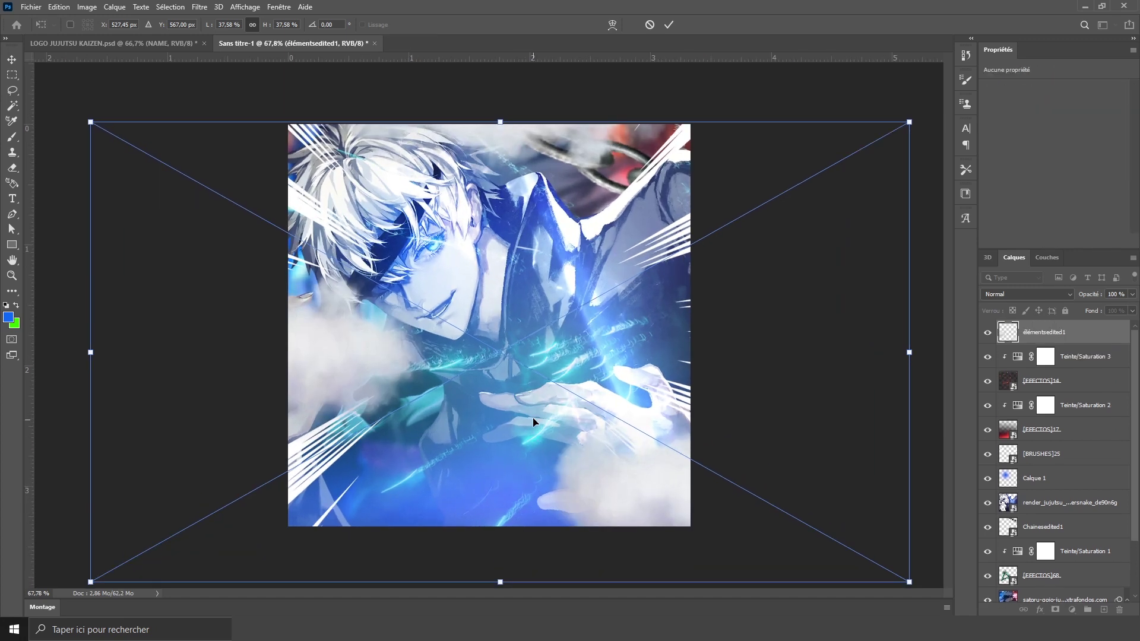
key(Return)
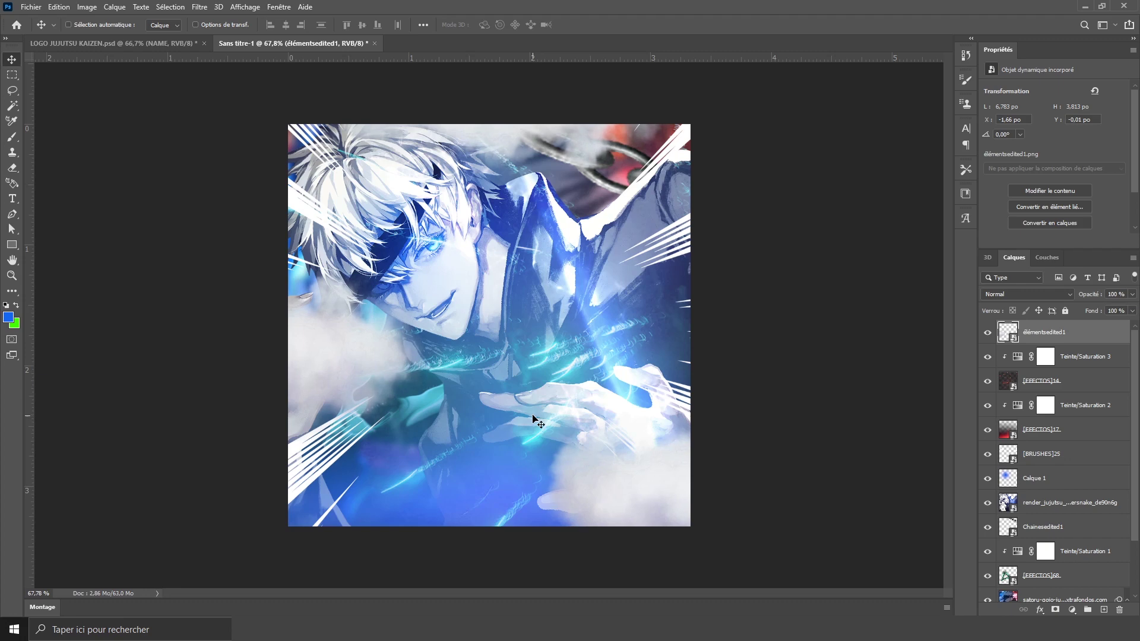
Step: Place Chainesedited1 again above the clouds, enlarge it to about 48.99% and move it so a chain crosses the canvas's lower-left corner
scroll(527, 453, down, 1)
scroll(526, 453, up, 1)
scroll(481, 499, down, 1)
scroll(480, 493, up, 1)
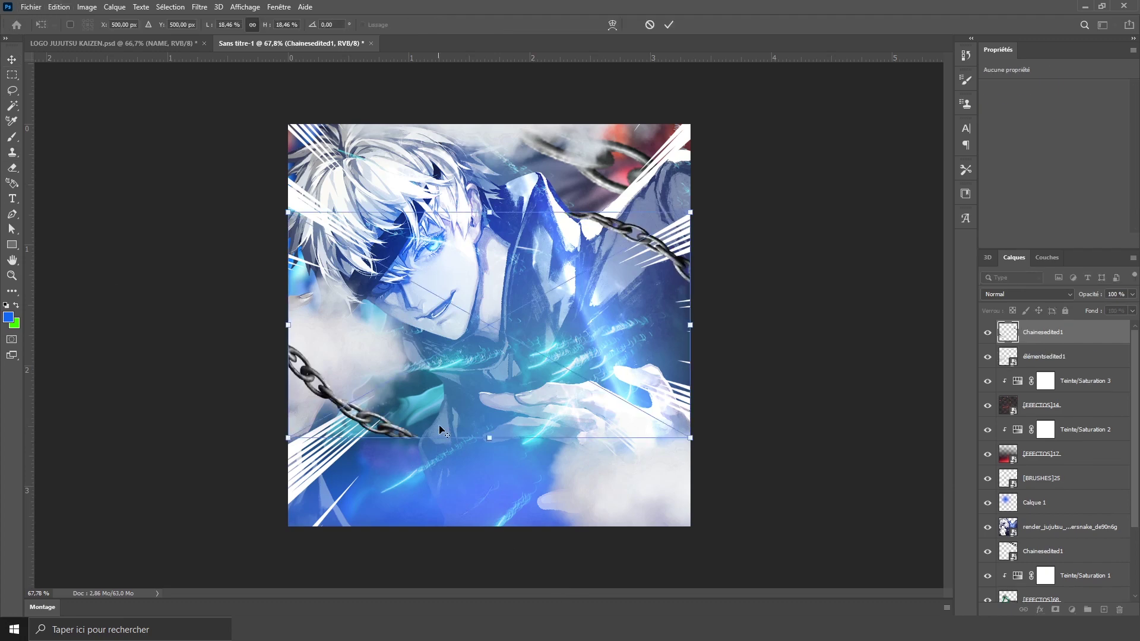
scroll(477, 309, down, 1)
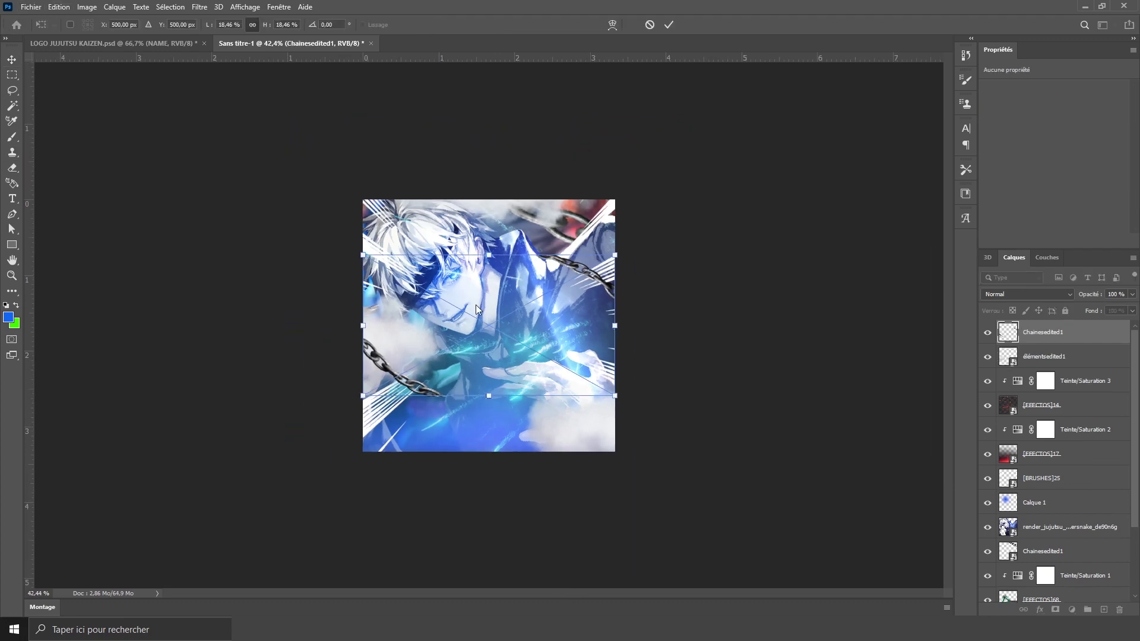
drag(499, 255, 491, 64)
drag(393, 252, 530, 320)
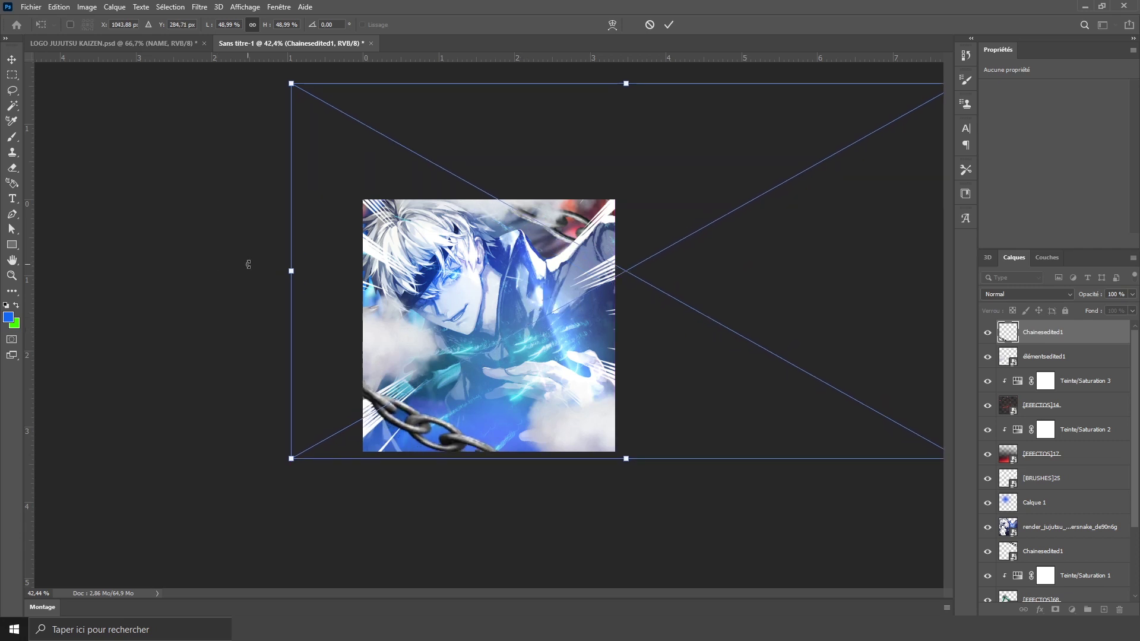
Step: Rotate the new chain about 7.44° clockwise and shift it slightly down in the lower-left corner
drag(255, 267, 259, 202)
drag(371, 280, 373, 304)
key(Return)
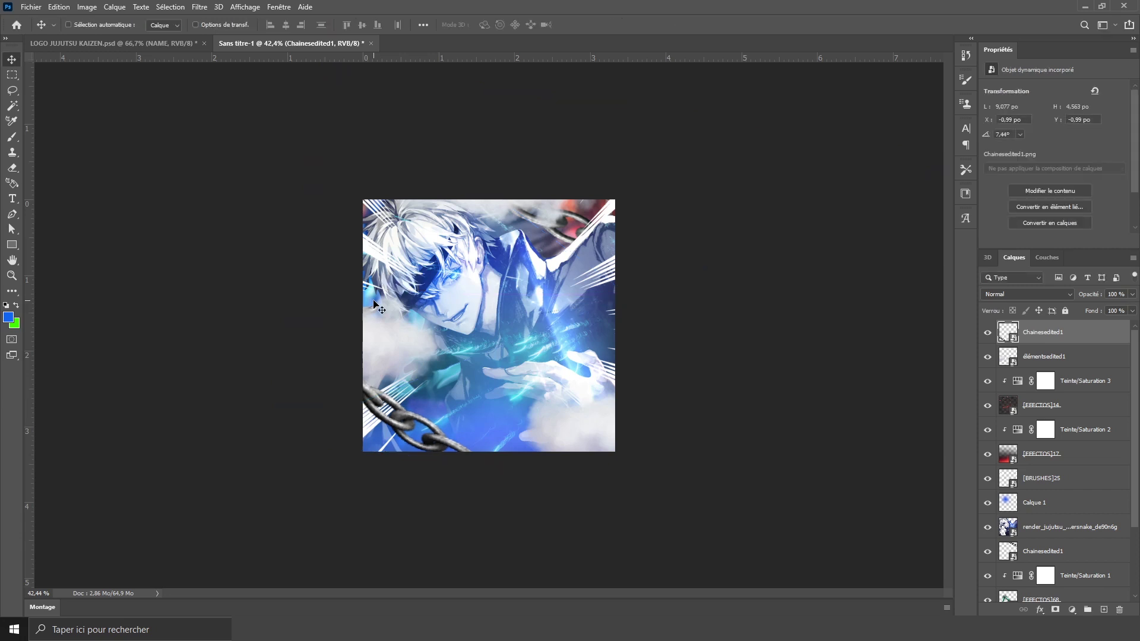
scroll(497, 461, up, 3)
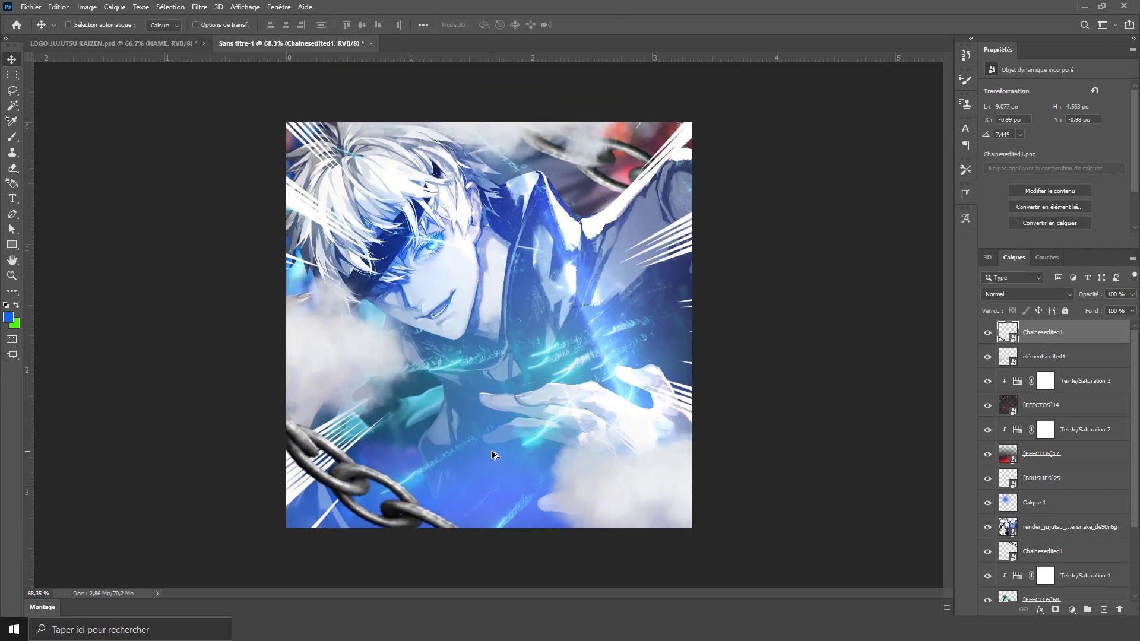
scroll(484, 444, up, 1)
Step: Place textureedited1 as an embedded image on top and enlarge it to about 35.56% so it covers the whole canvas
click(47, 8)
mouse_move(39, 10)
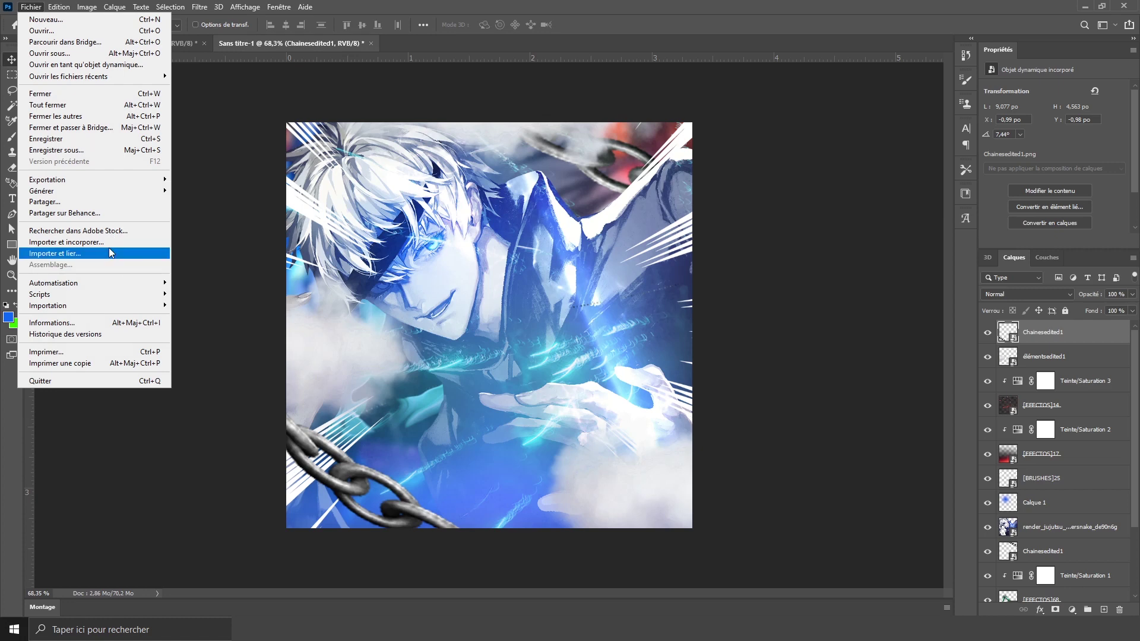
click(107, 243)
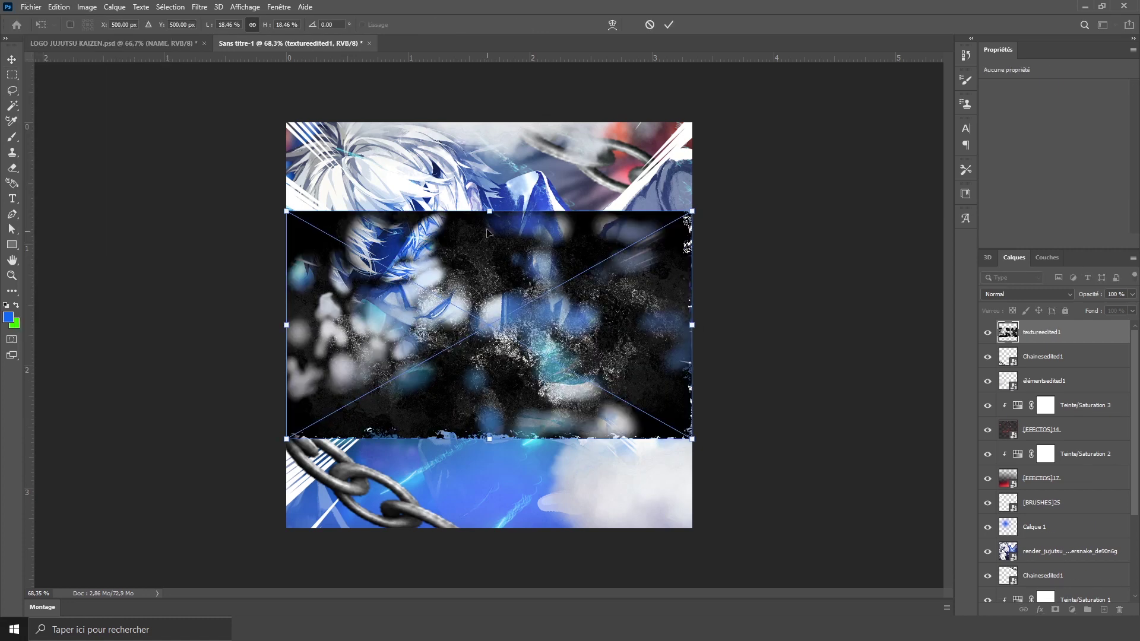
drag(494, 210, 490, 110)
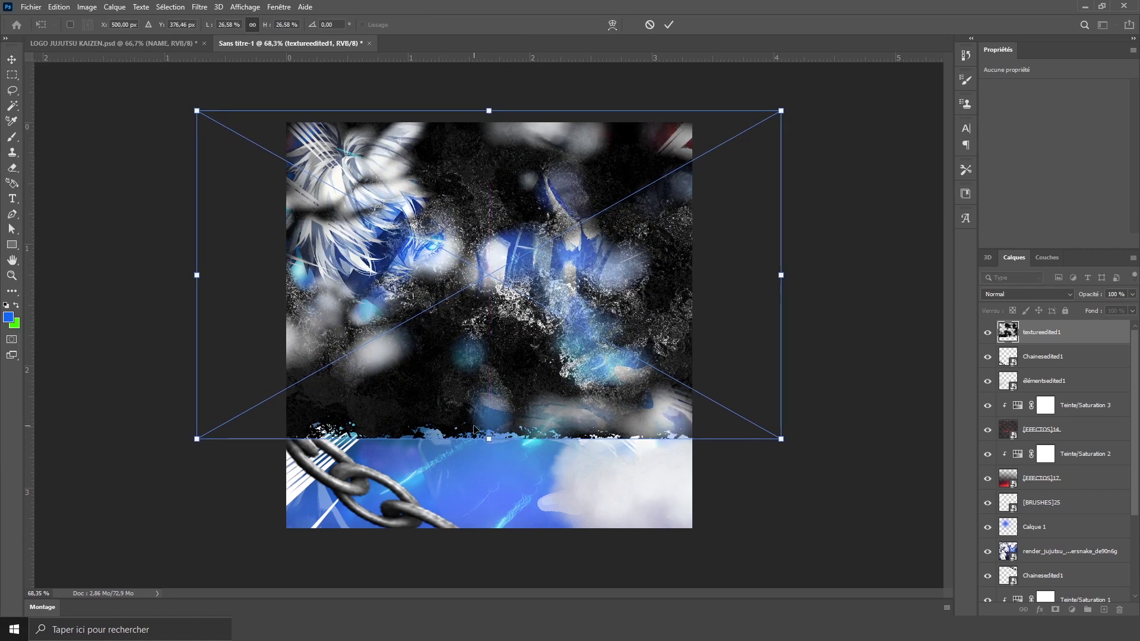
drag(489, 440, 485, 552)
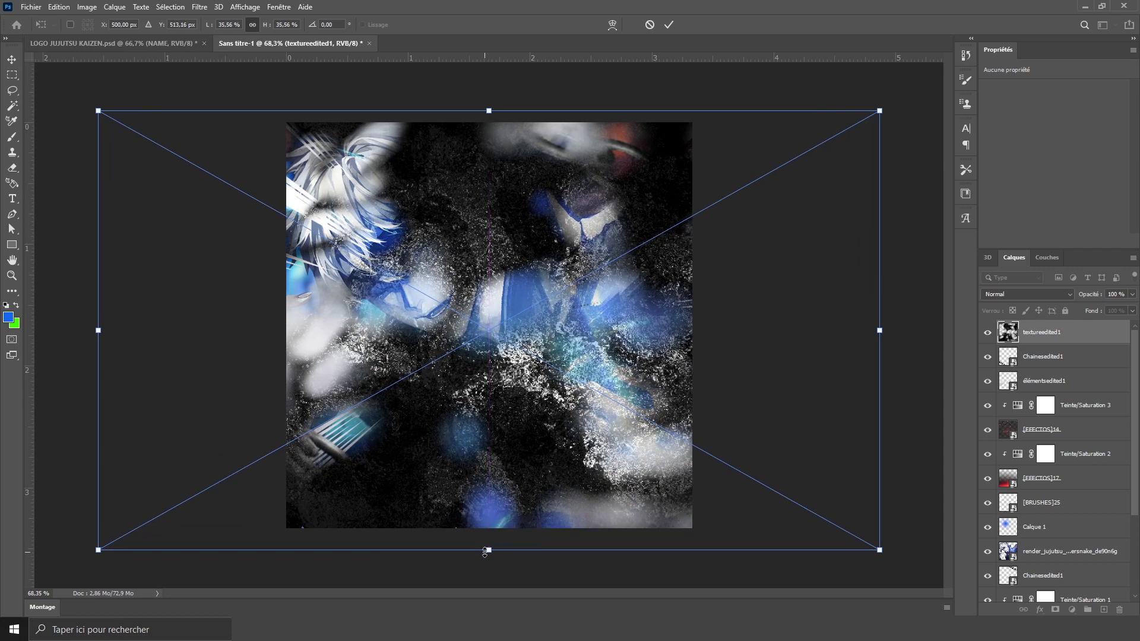
key(Return)
Step: Set the textureedited1 layer's blend mode to Soustraction
scroll(702, 469, up, 1)
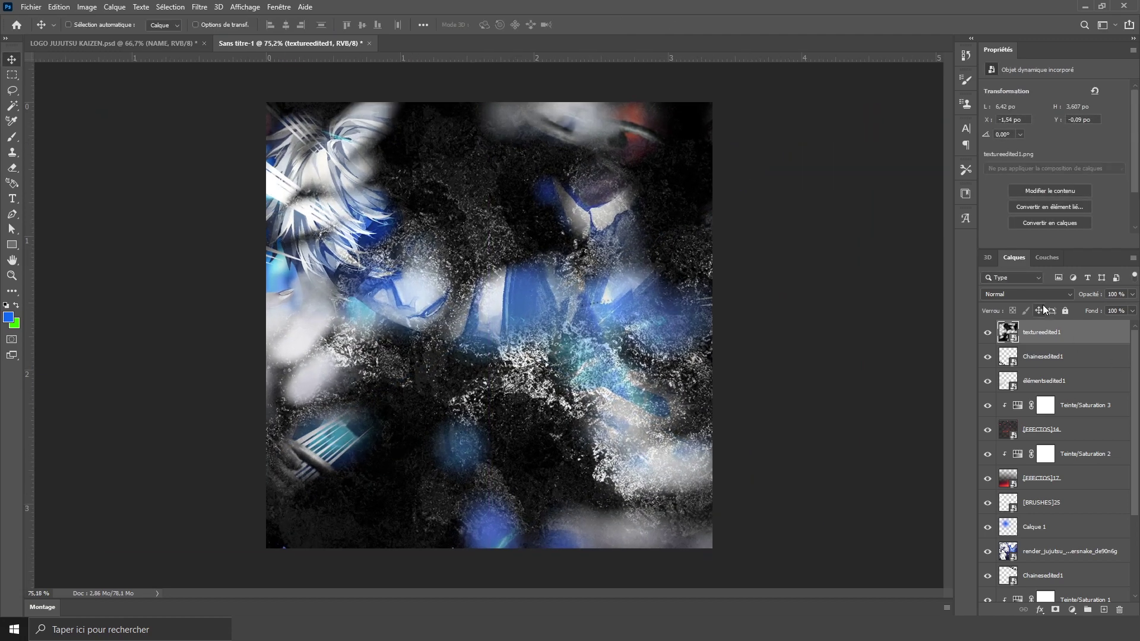
click(1022, 295)
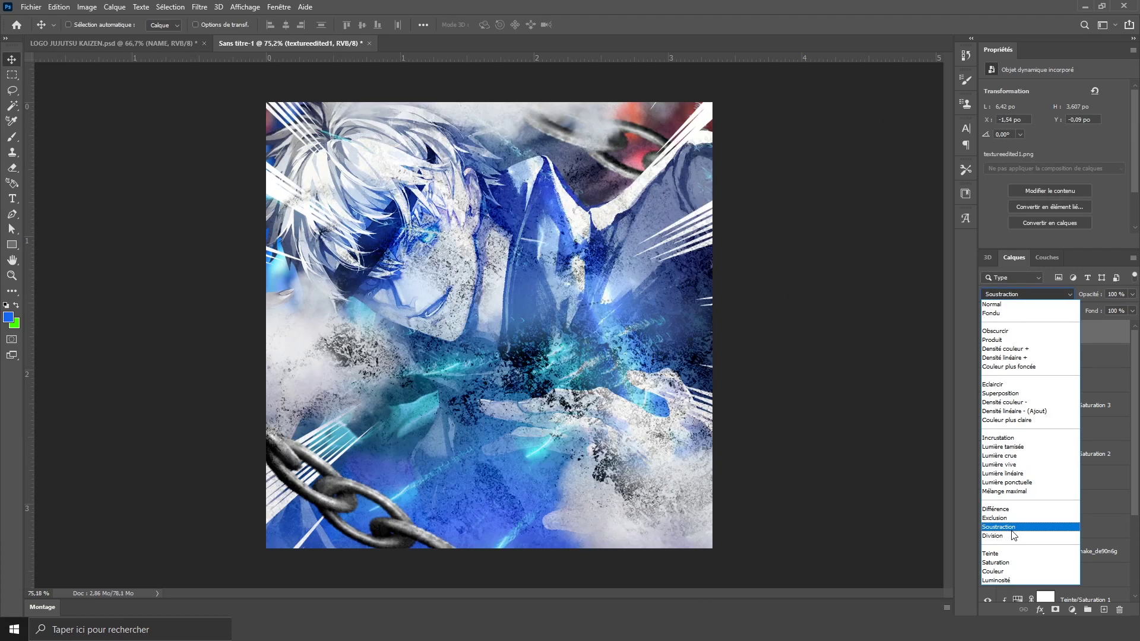
click(1012, 529)
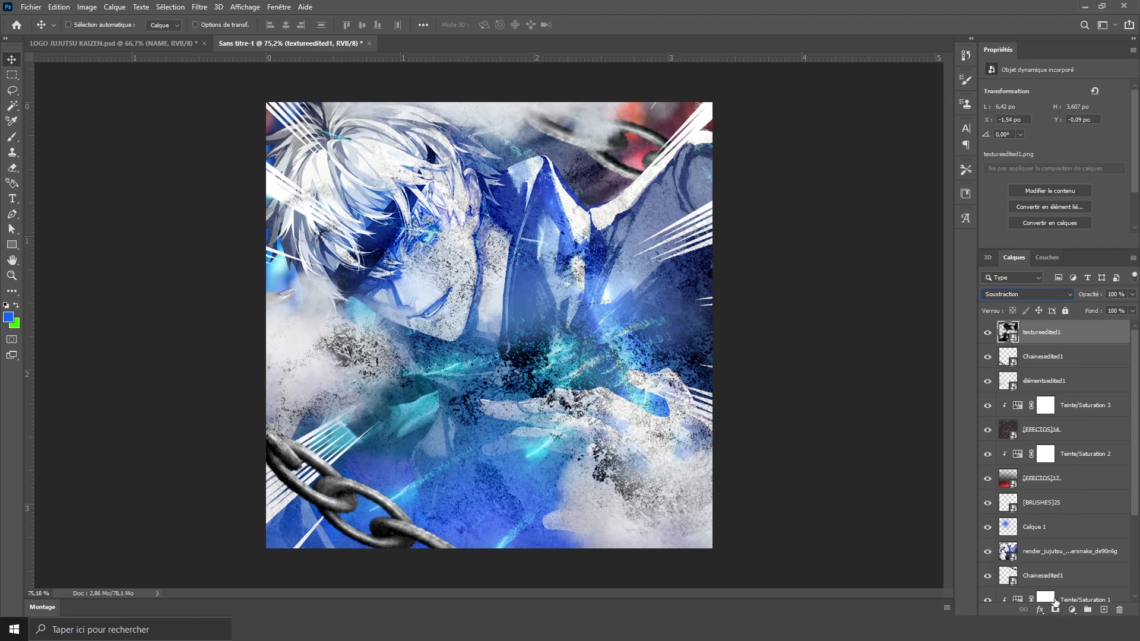
Step: Add a layer mask to textureedited1 and paint black over the character's face with a soft brush of about 494 px
click(1056, 611)
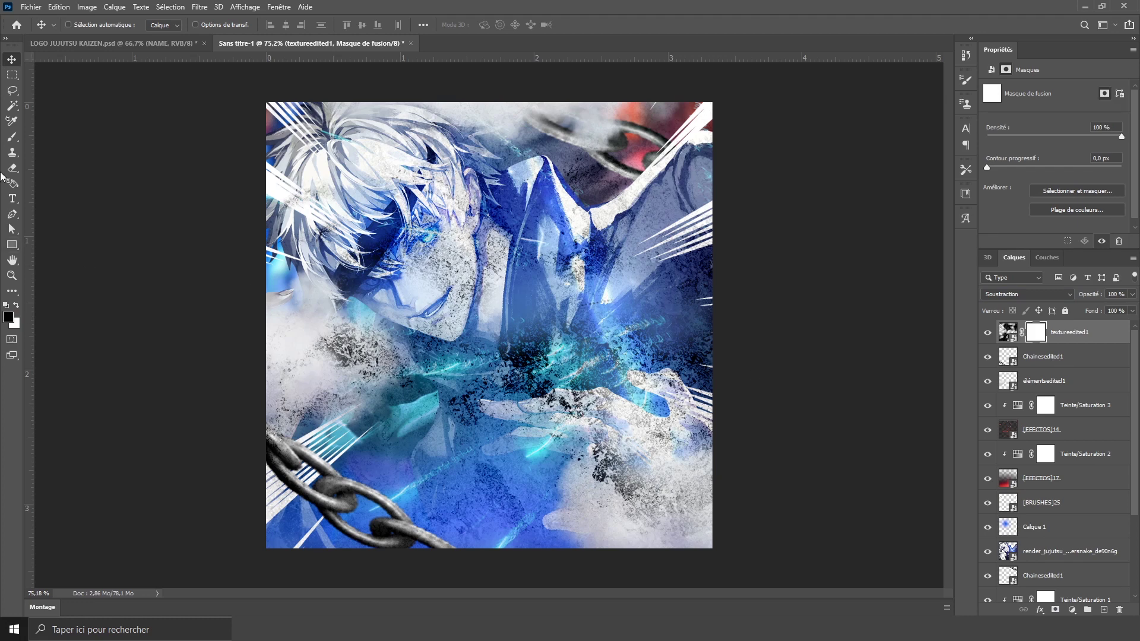
click(12, 136)
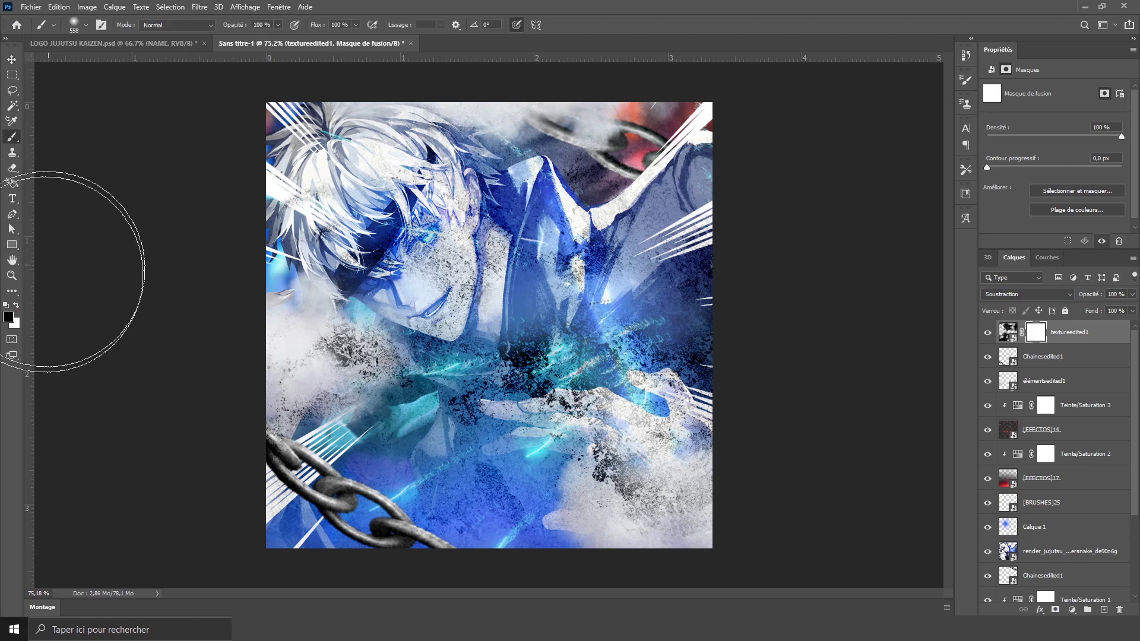
mouse_move(441, 255)
mouse_down()
mouse_move(431, 261)
mouse_move(435, 250)
mouse_up()
click(435, 249)
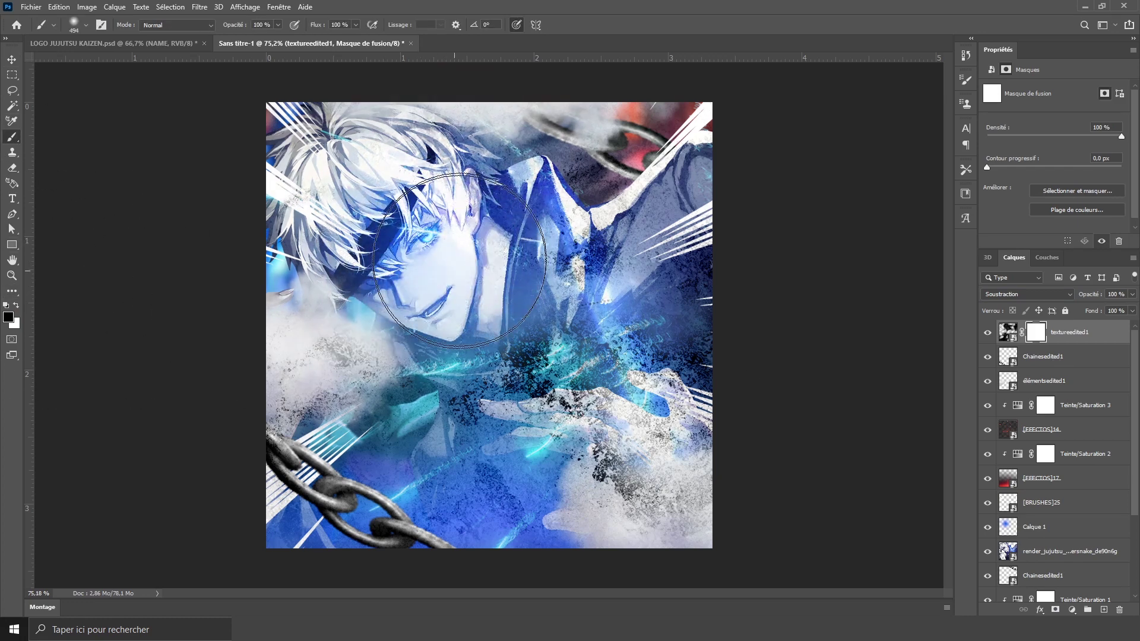
scroll(444, 321, up, 1)
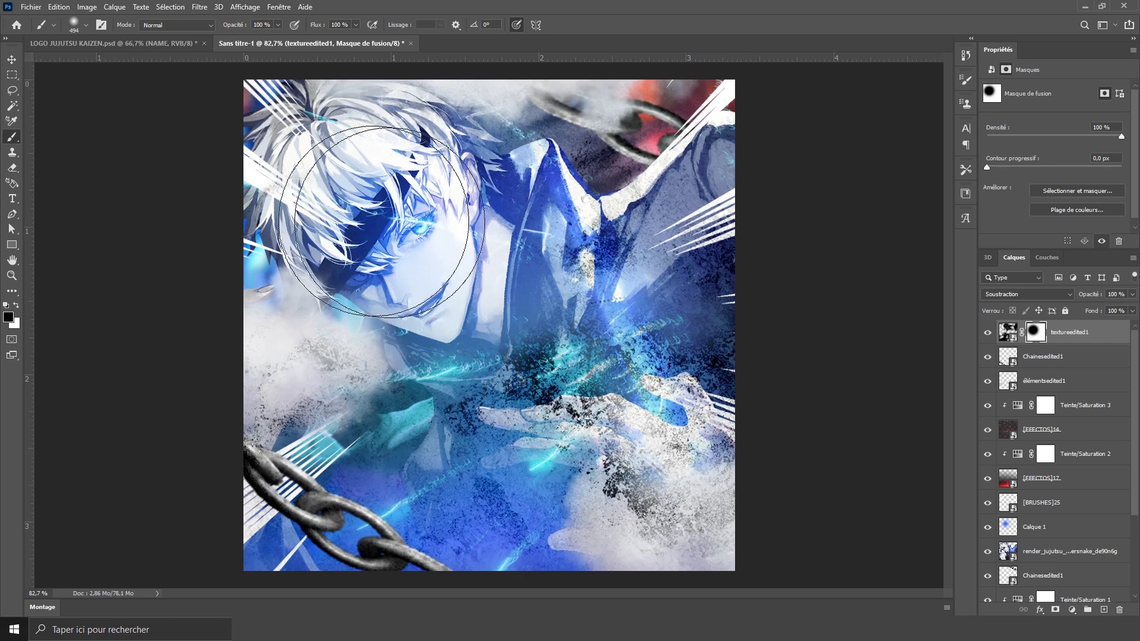
scroll(461, 343, down, 2)
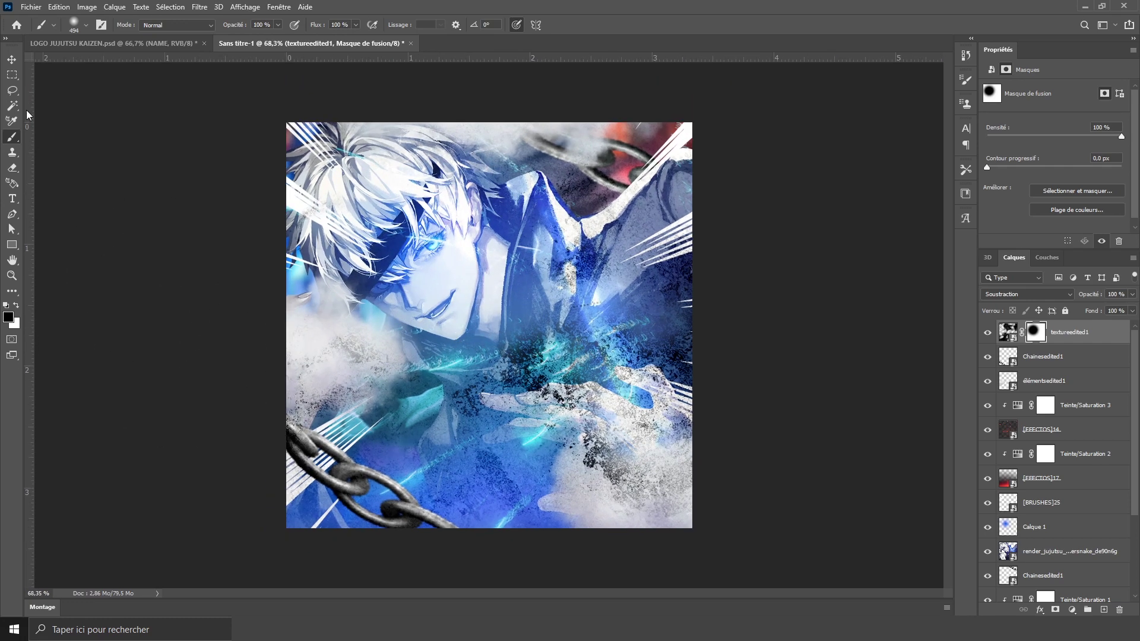
key(v)
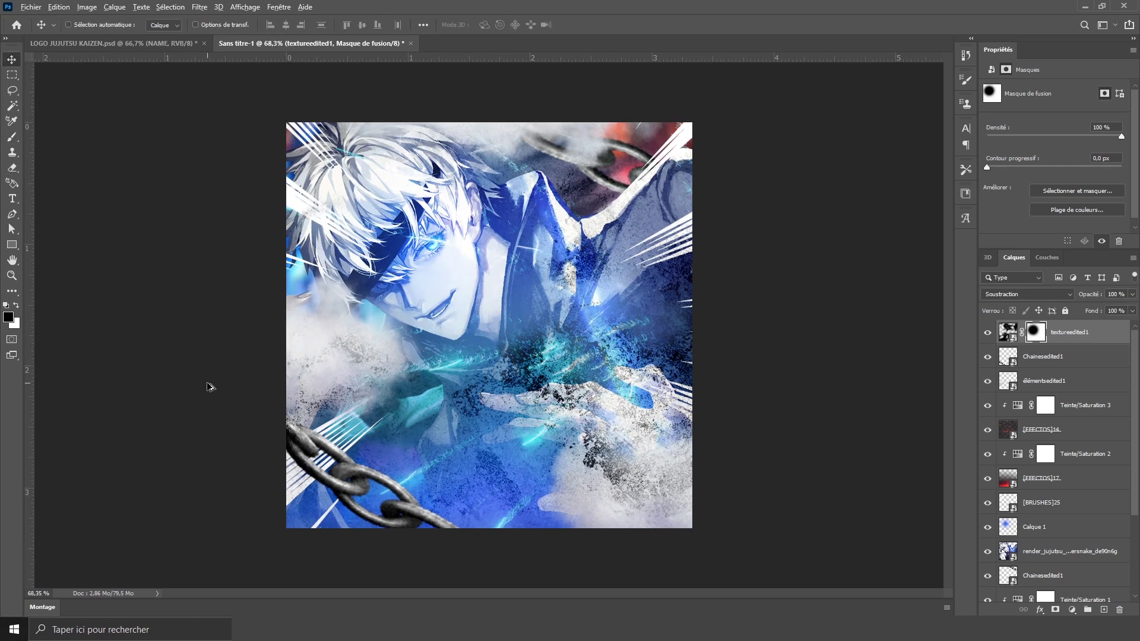
Step: Add a blue text layer reading "ovrax" in the Bad Boys Regular font
scroll(207, 387, up, 1)
click(12, 199)
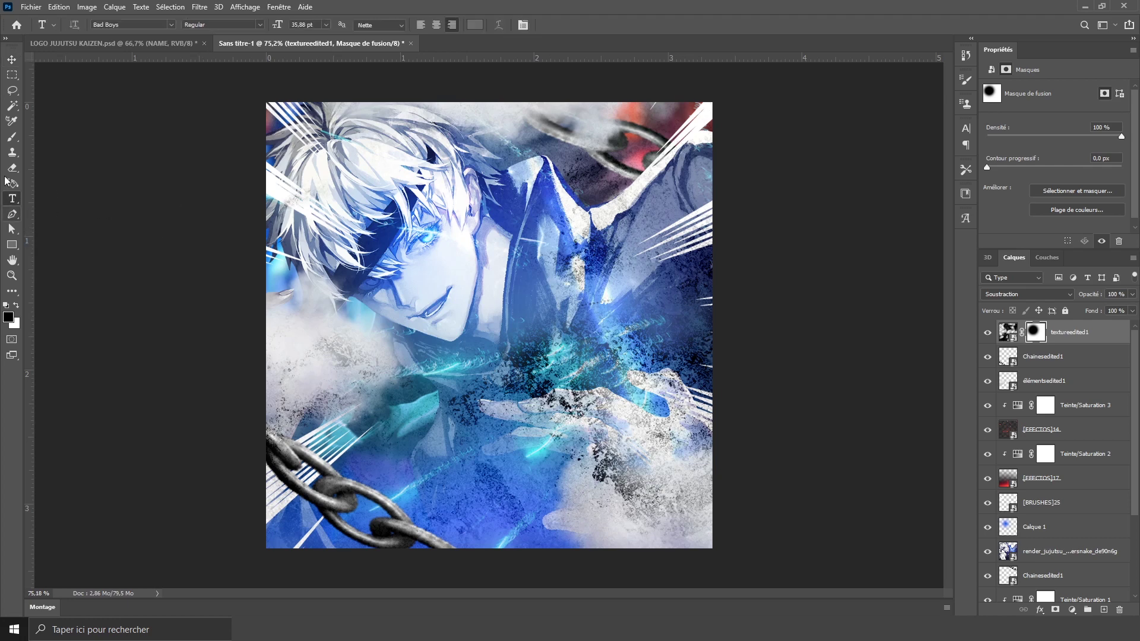
click(417, 371)
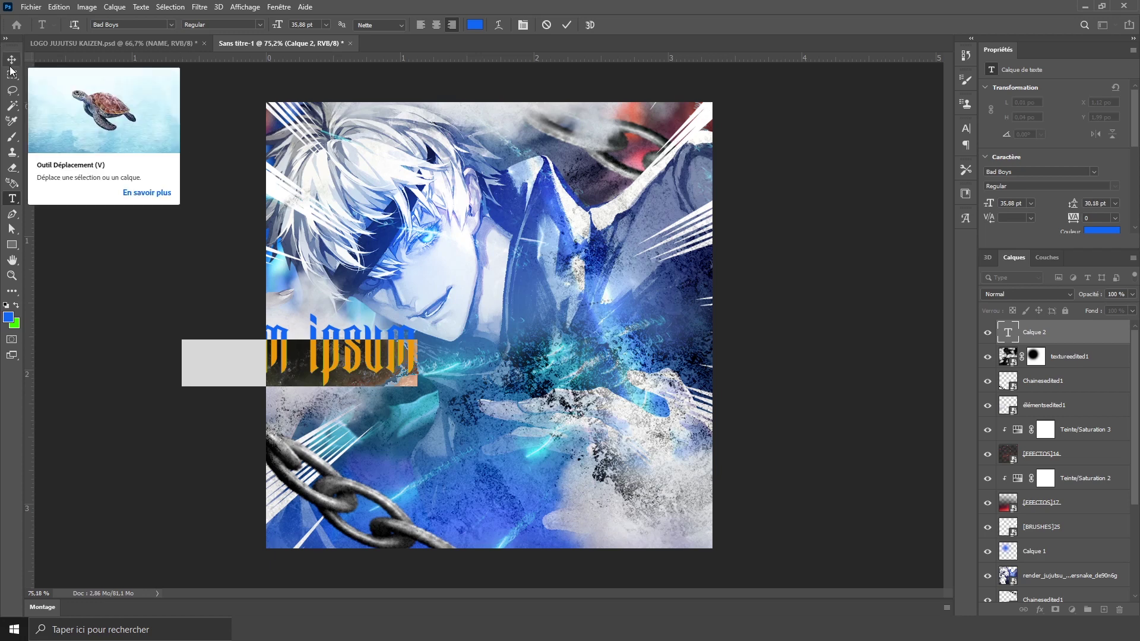
text(Jurax)
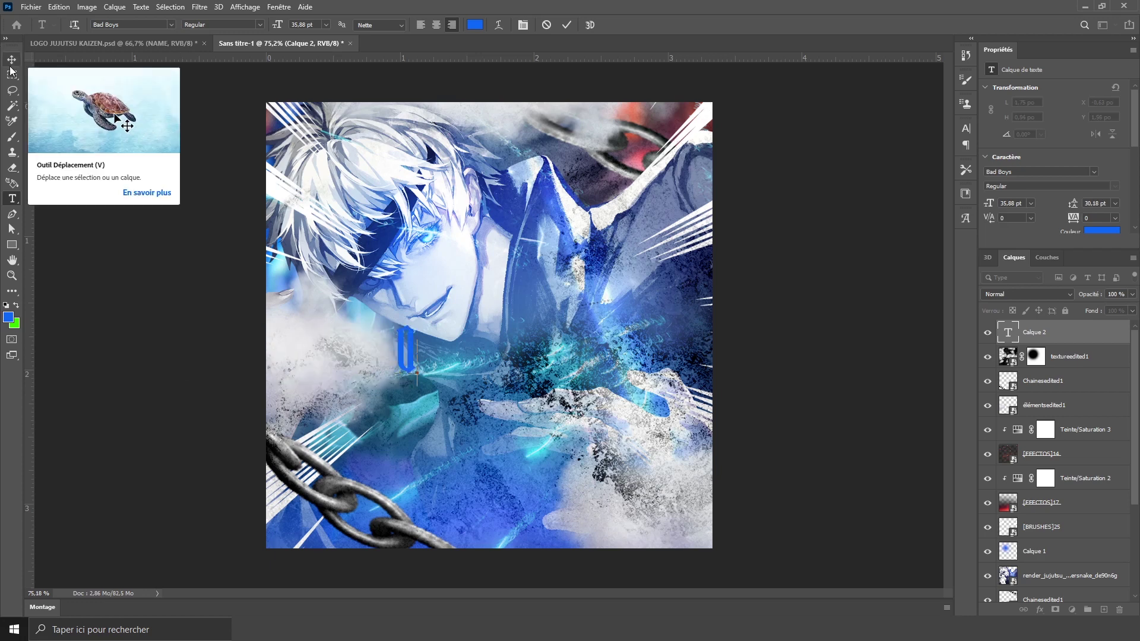
click(10, 67)
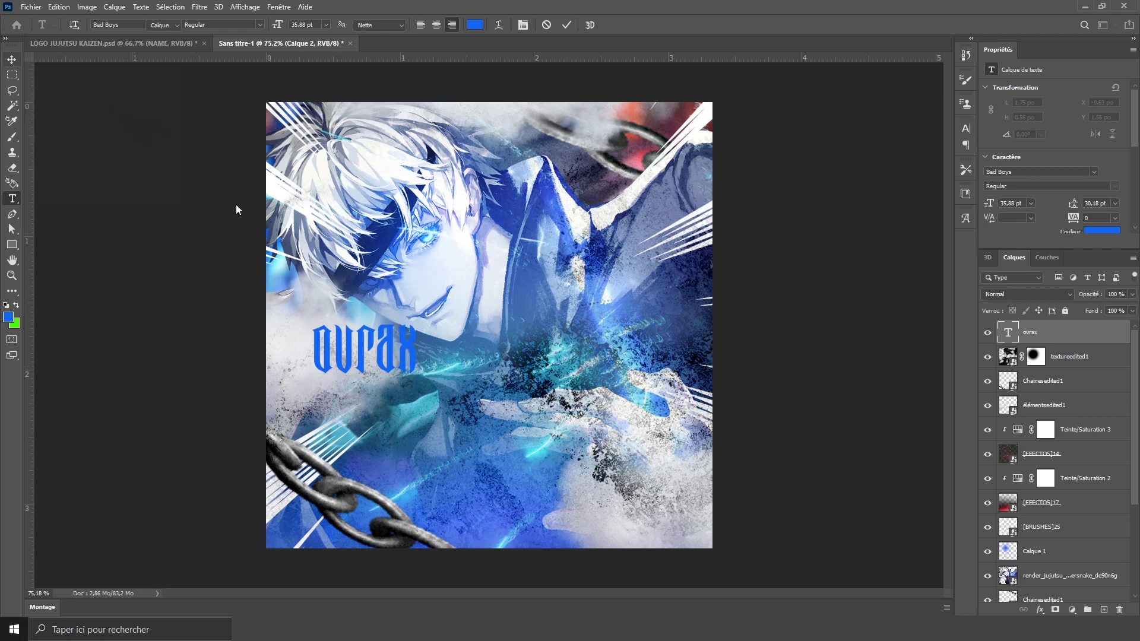
Step: Enlarge the ovrax text to about 244.76%, rotate it about 10° counterclockwise and place it over the character's hand below the face
click(398, 324)
key(ctrl+t)
drag(364, 324, 356, 252)
drag(367, 301, 505, 411)
drag(494, 339, 472, 311)
drag(484, 350, 502, 375)
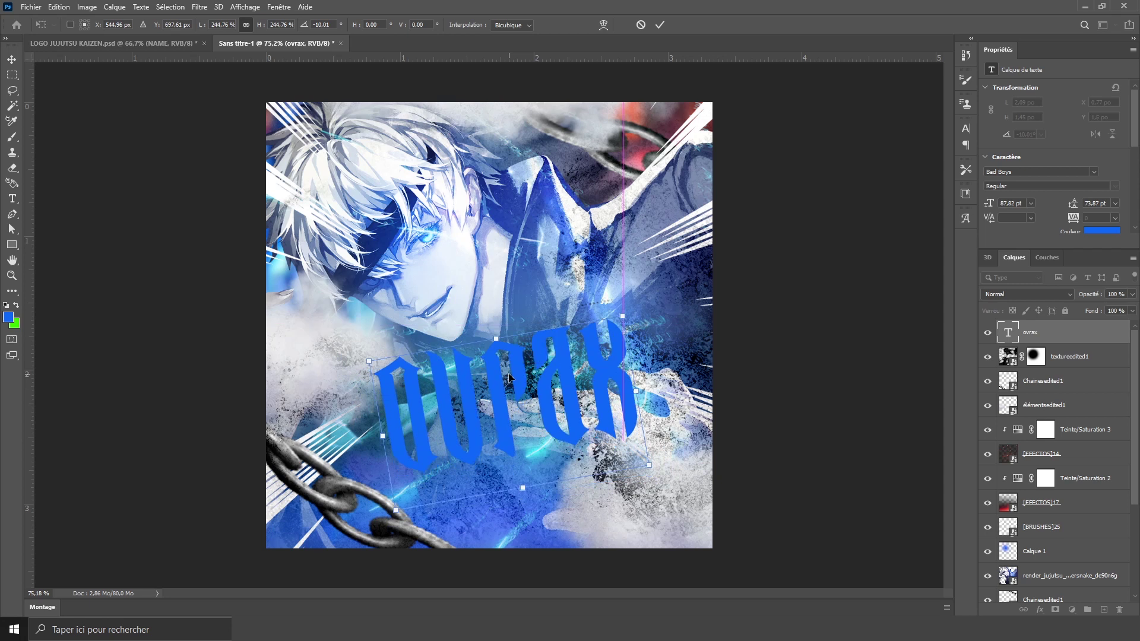
key(Return)
Step: Nudge the ovrax text slightly down and left to X 0.75 po and Y 1.67 po
key(Down)
key(Down)
key(Down)
key(Down)
key(Down)
key(Down)
key(Down)
key(Down)
key(Down)
key(Down)
key(Down)
key(Down)
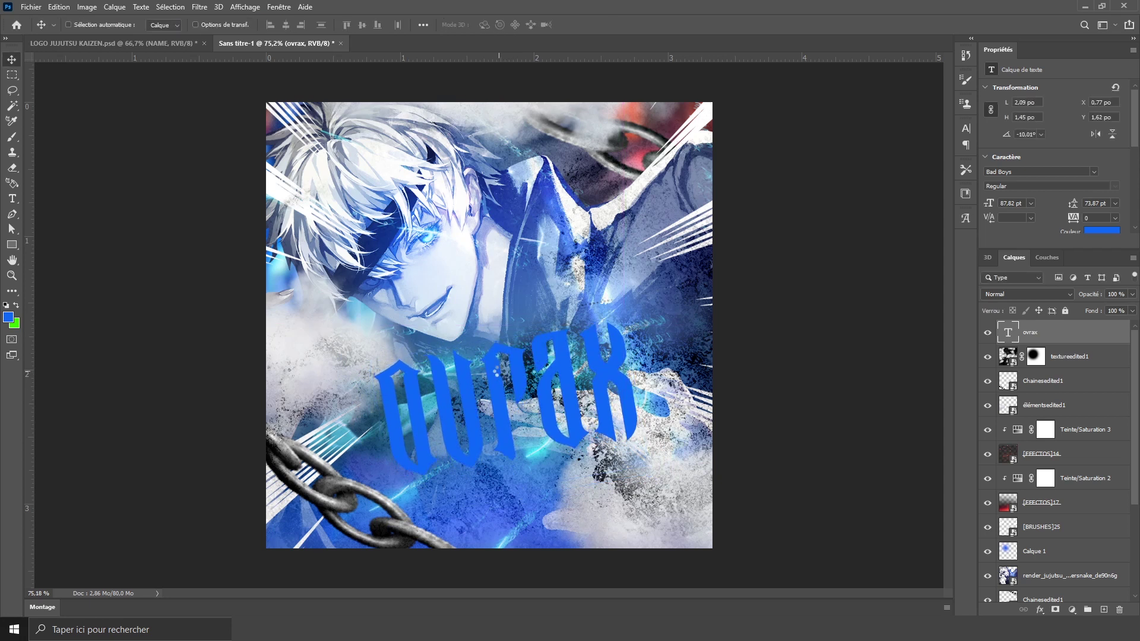
key(Down)
key(Down)
key(Down)
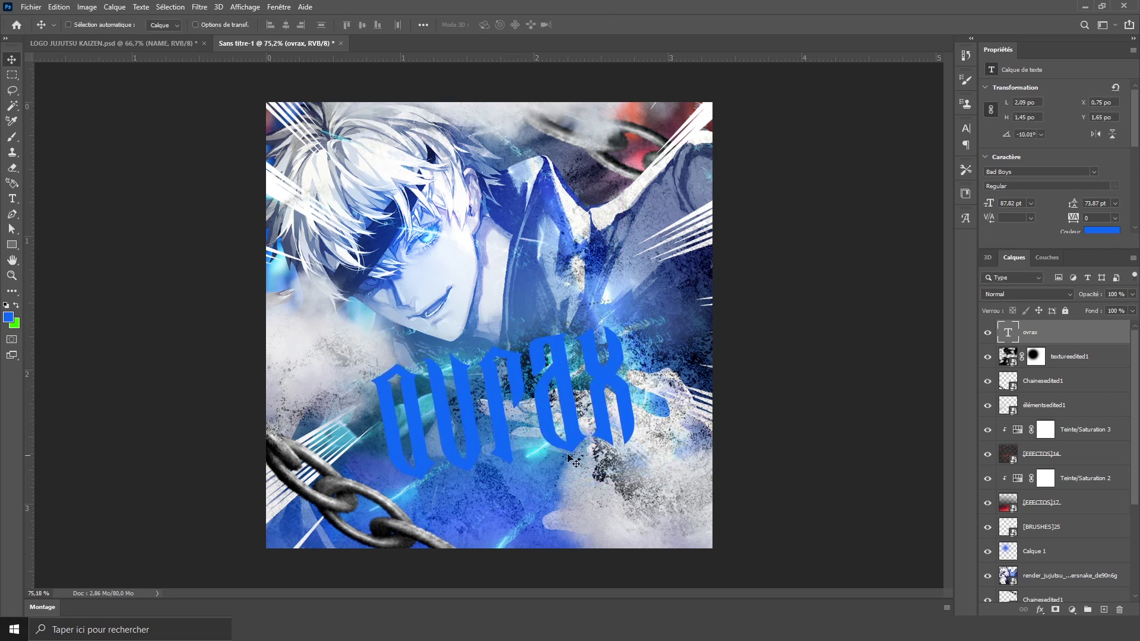
key(Left)
key(Left)
key(Left)
key(Left)
key(Left)
key(Left)
key(Down)
key(Down)
key(Down)
key(Down)
key(Down)
key(Down)
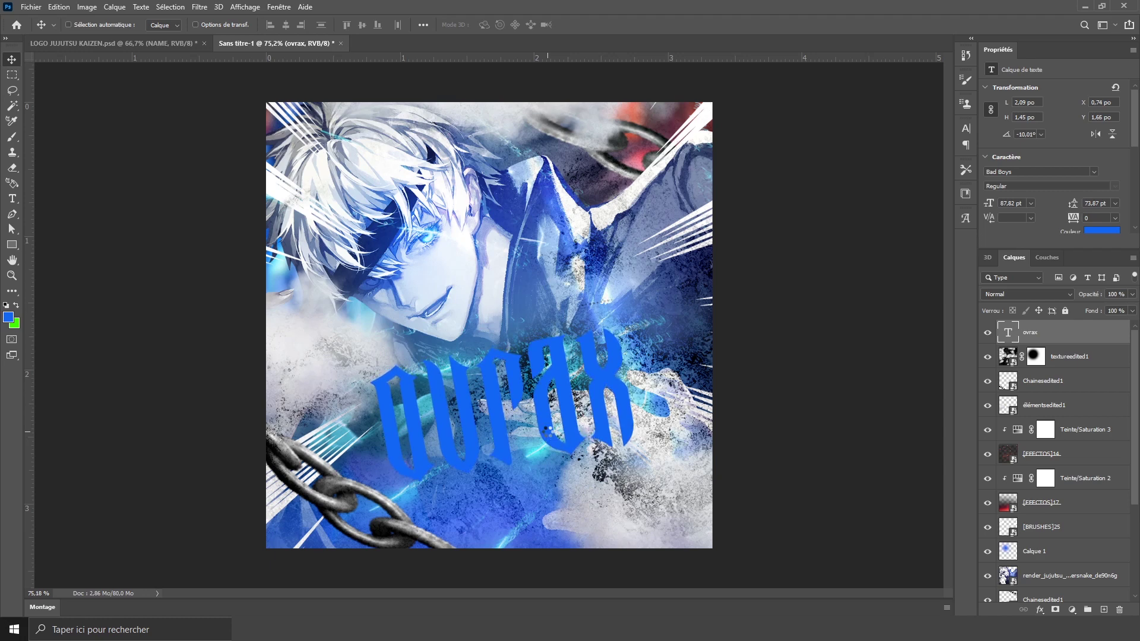
key(Right)
key(Right)
key(Right)
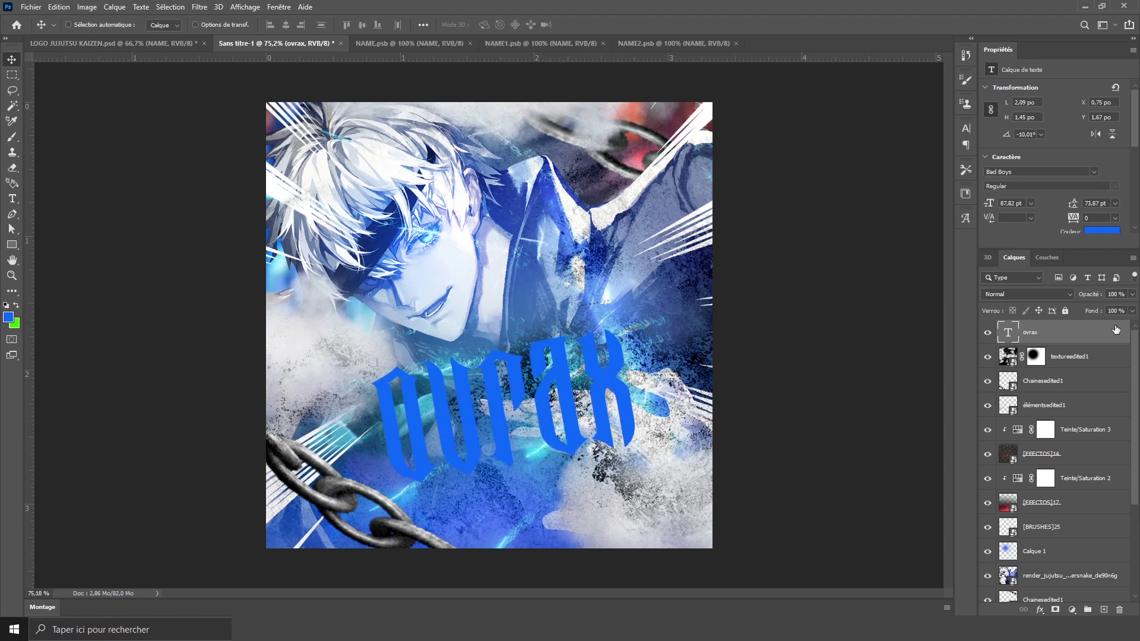
Step: Add a linear blue-to-cyan gradient overlay and a white 21 px inner glow in Incrustation mode to the ovrax text
double_click(1088, 340)
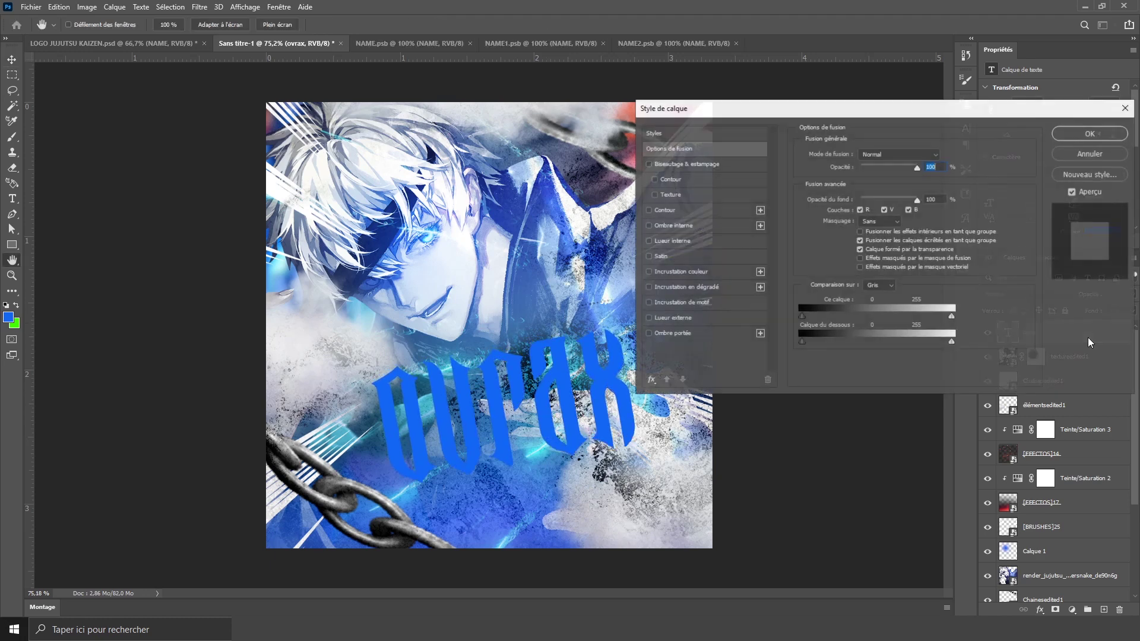
click(711, 287)
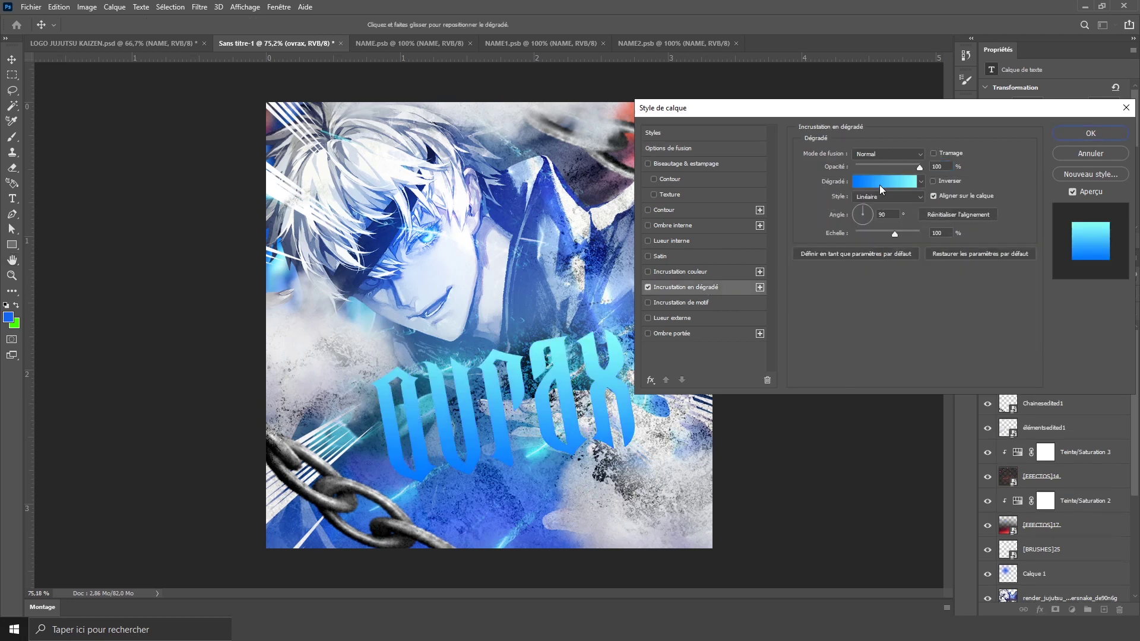
click(864, 182)
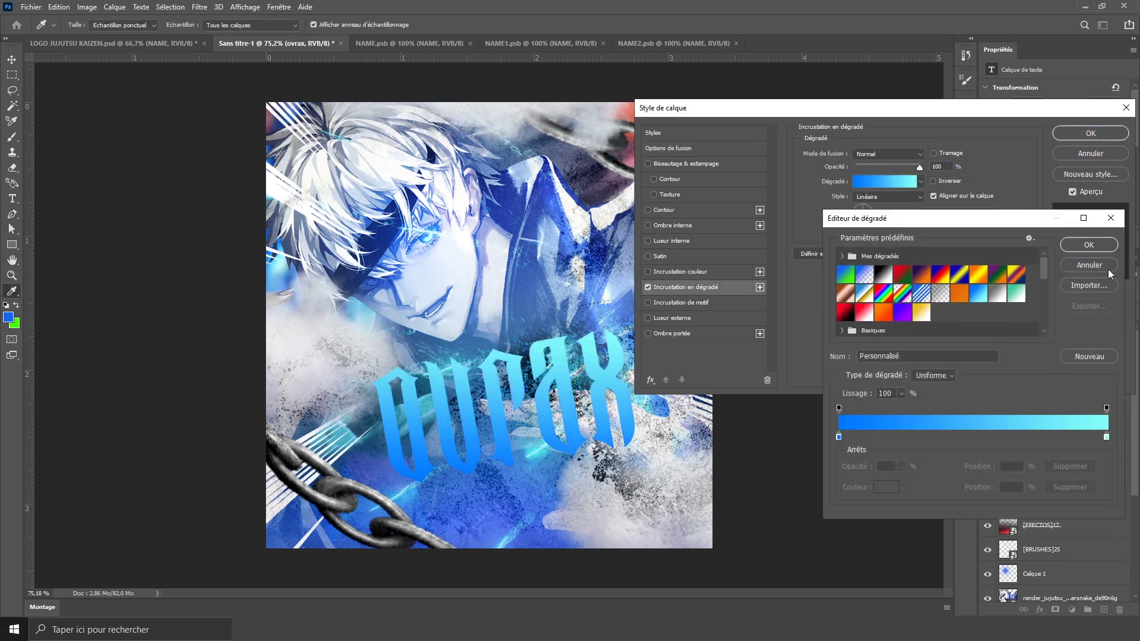
click(1088, 245)
click(698, 241)
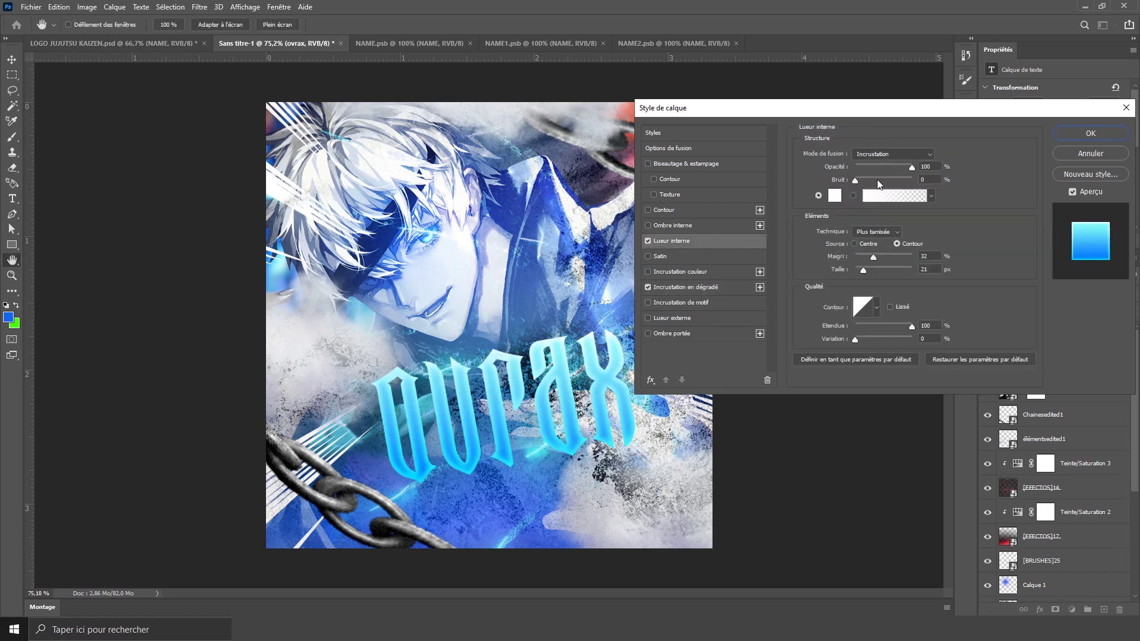
Step: Add a black (000000) drop shadow to the ovrax text with a distance of 11 px and 100% opacity
click(682, 334)
click(949, 157)
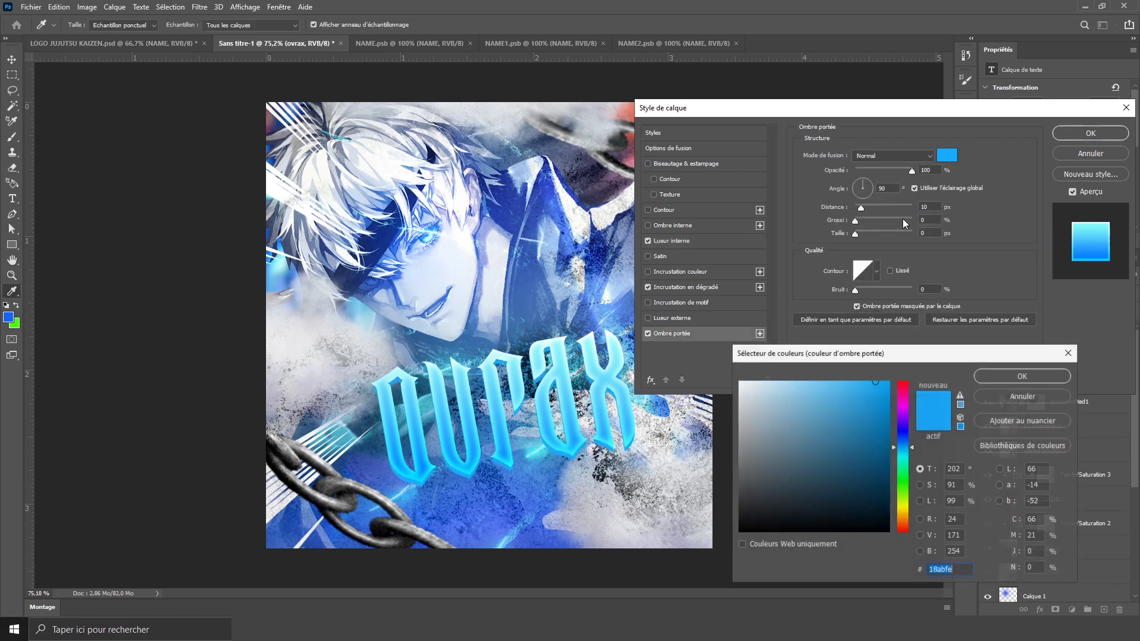
text(000000)
click(997, 378)
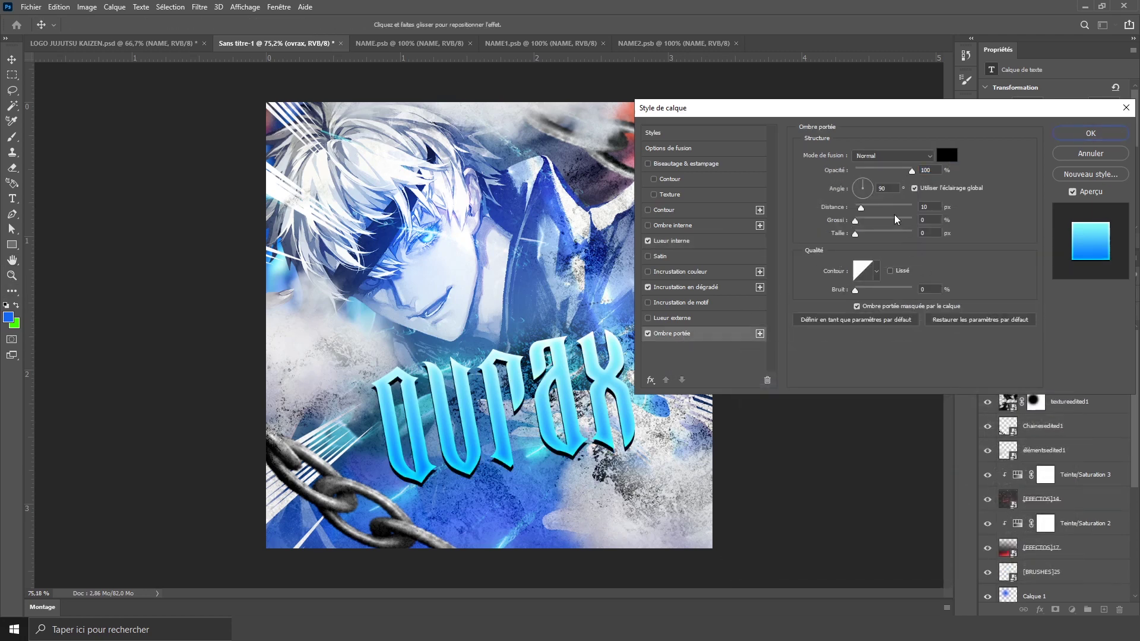
drag(860, 207, 862, 211)
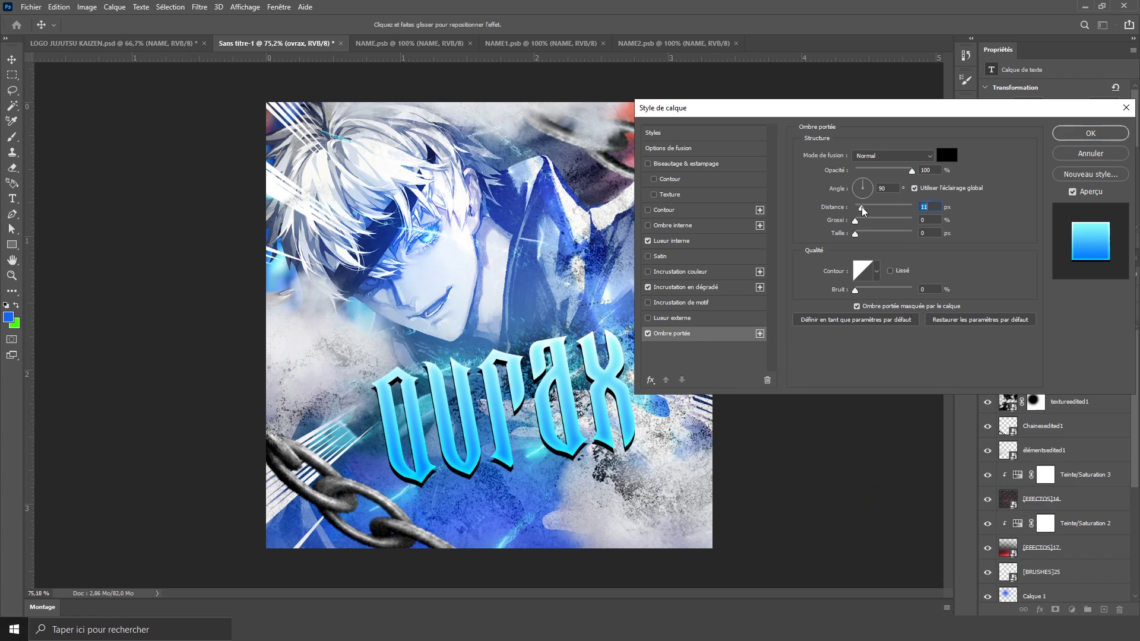
click(1100, 134)
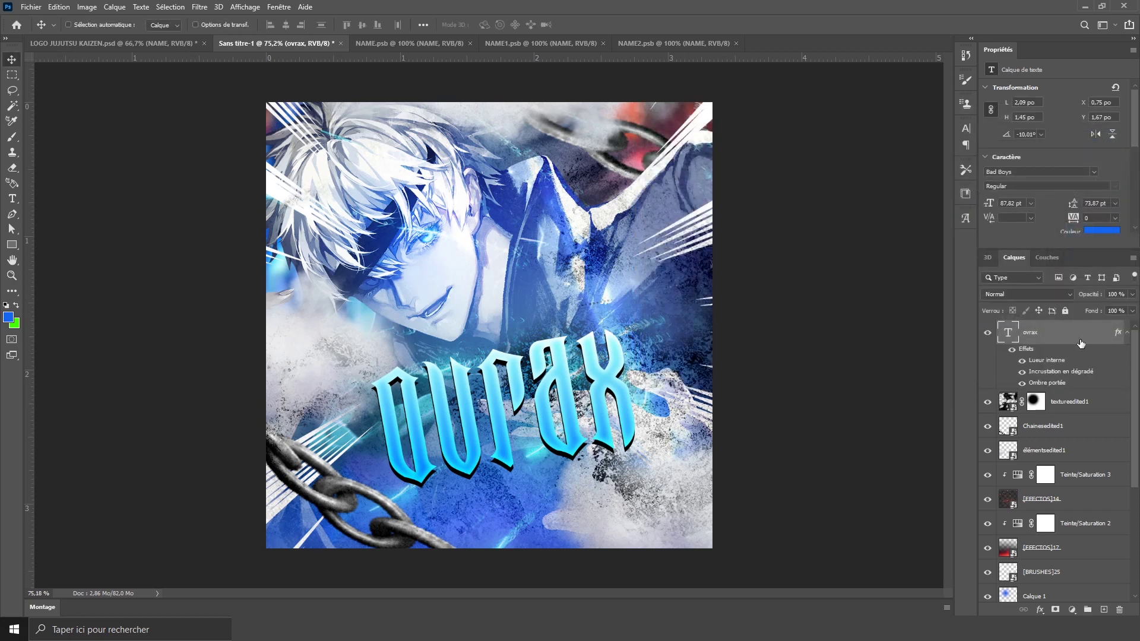
Step: Convert the styled ovrax text to a smart object and add another black drop shadow with 11 px distance
right_click(1061, 336)
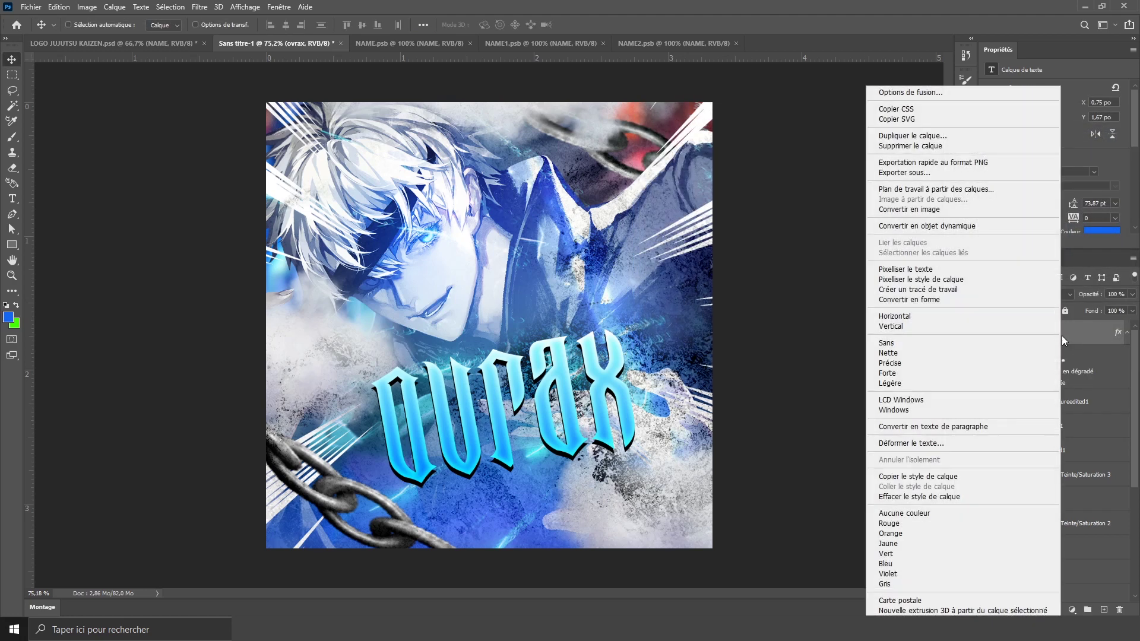
click(1003, 227)
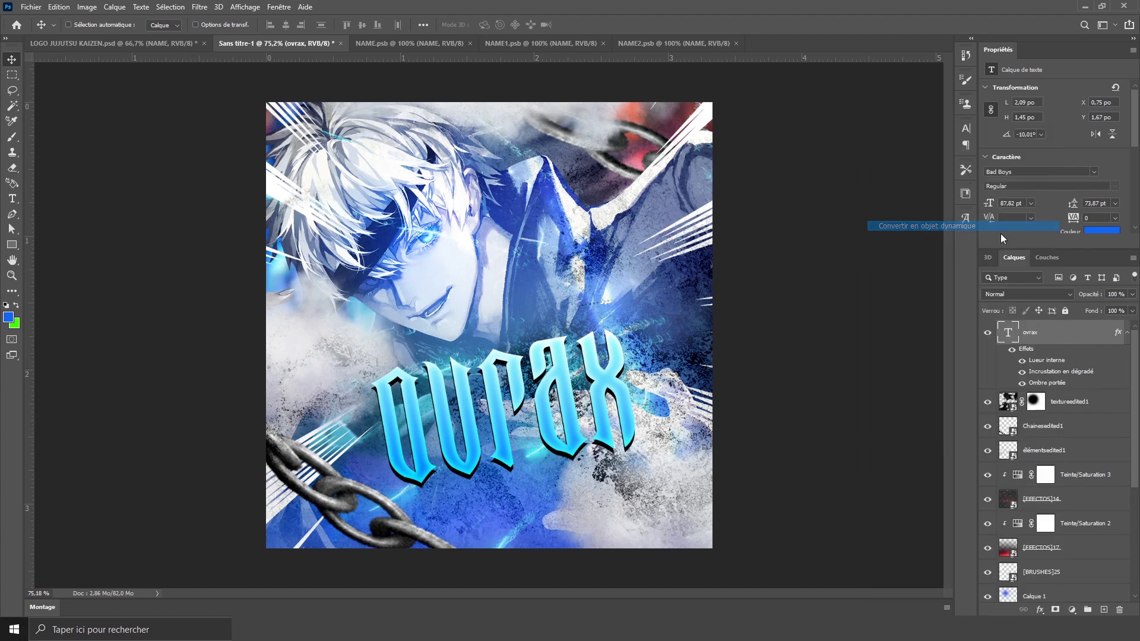
double_click(1081, 336)
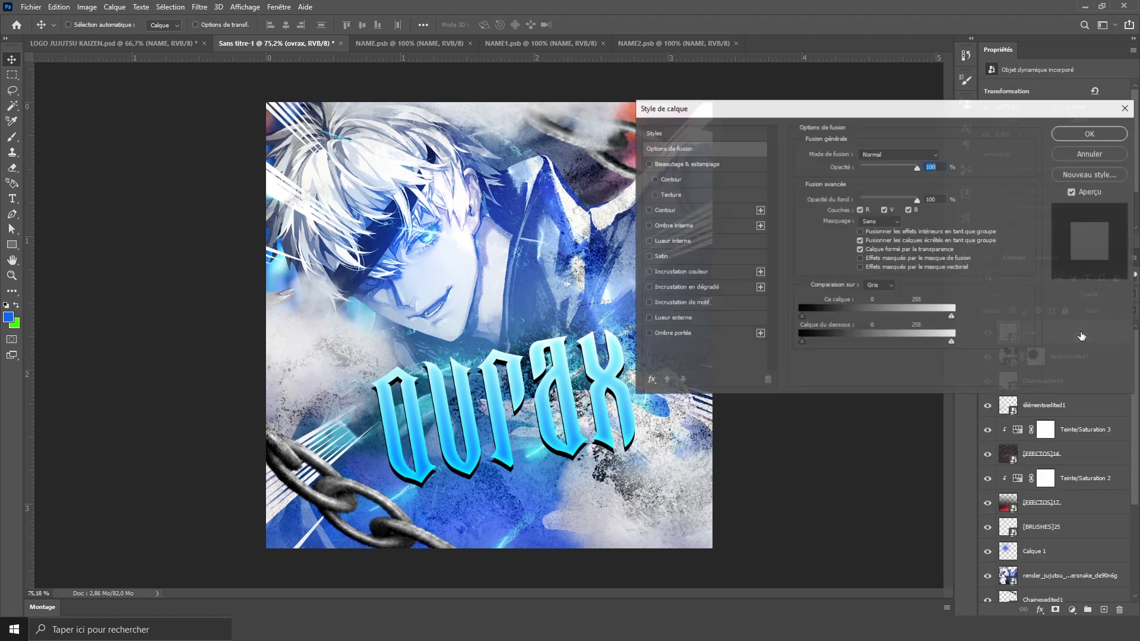
click(684, 333)
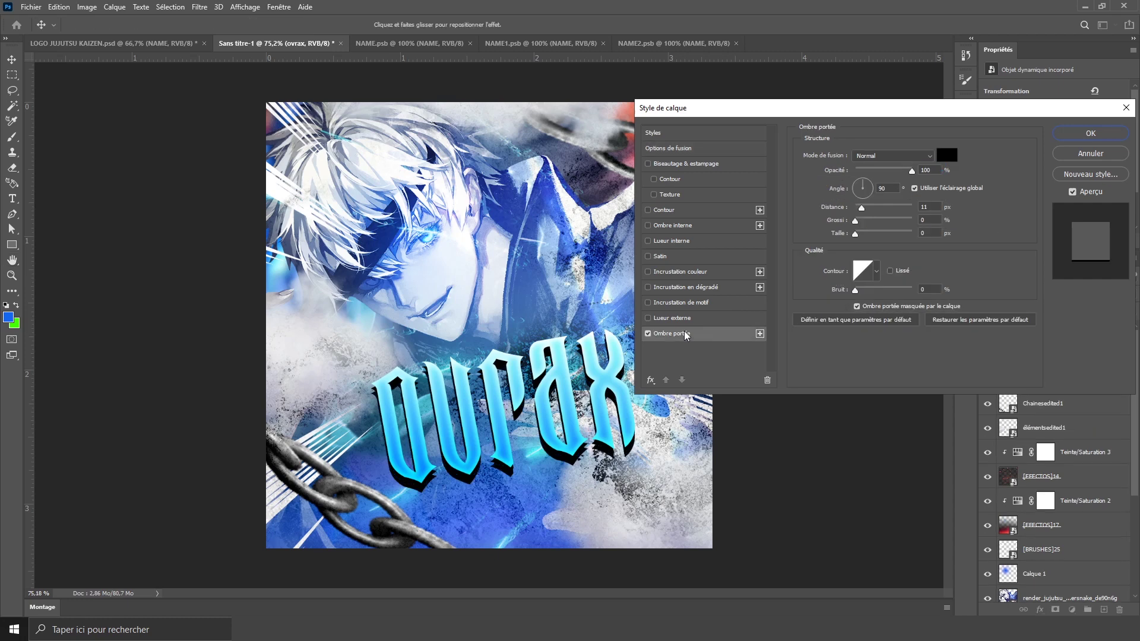
click(1074, 138)
Step: Convert the ovrax lettering to a smart object again and add a black 6 px outside stroke at 100% opacity
right_click(1063, 335)
click(1003, 215)
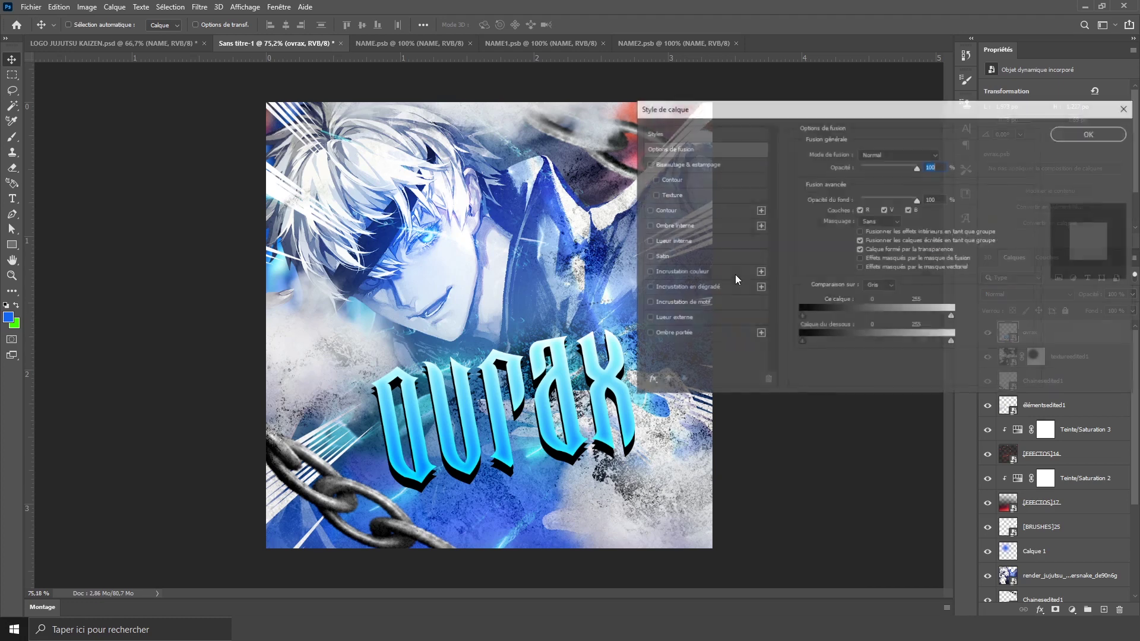
click(670, 211)
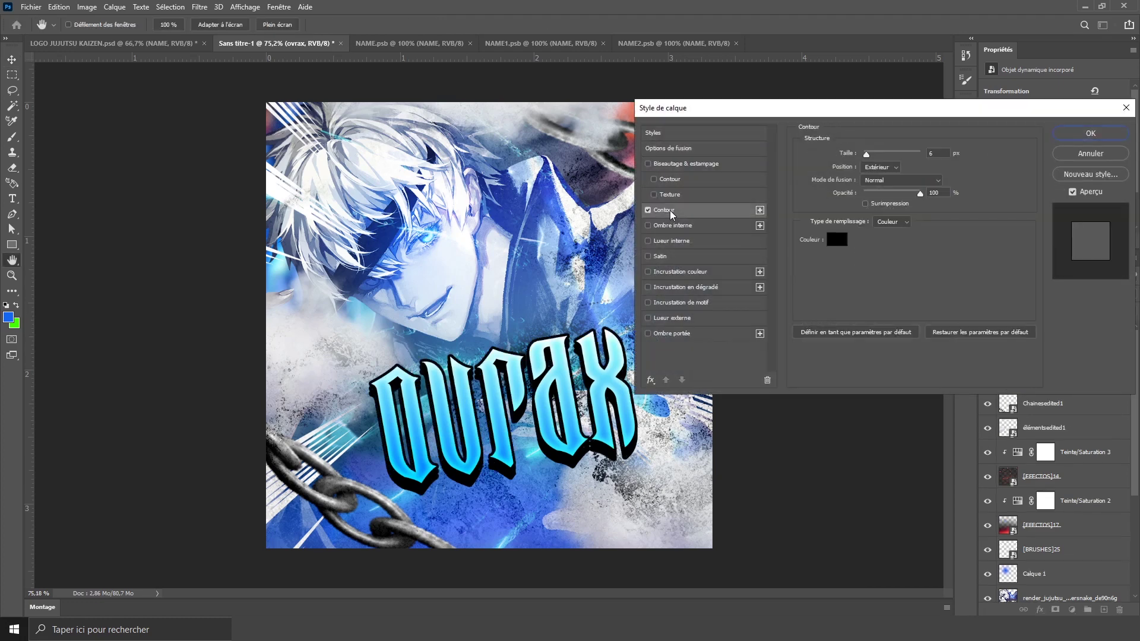
mouse_move(1019, 111)
mouse_down()
mouse_move(1065, 115)
mouse_move(1031, 116)
mouse_up()
click(1087, 138)
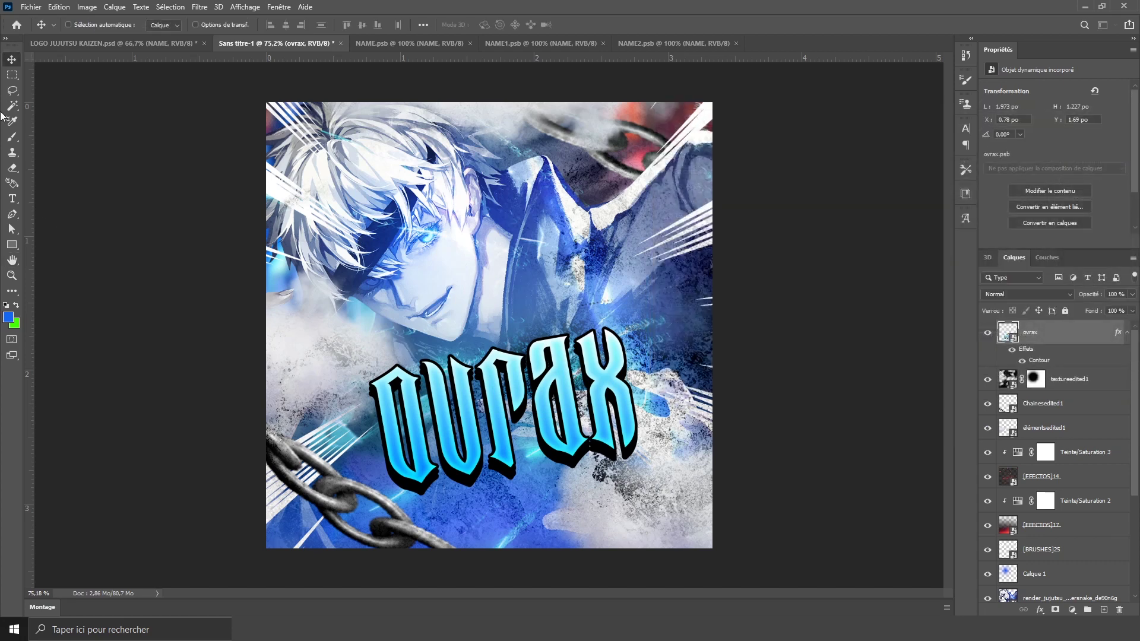
Step: Move the ovrax lettering slightly down and to the right on the canvas
click(12, 60)
drag(505, 400, 509, 407)
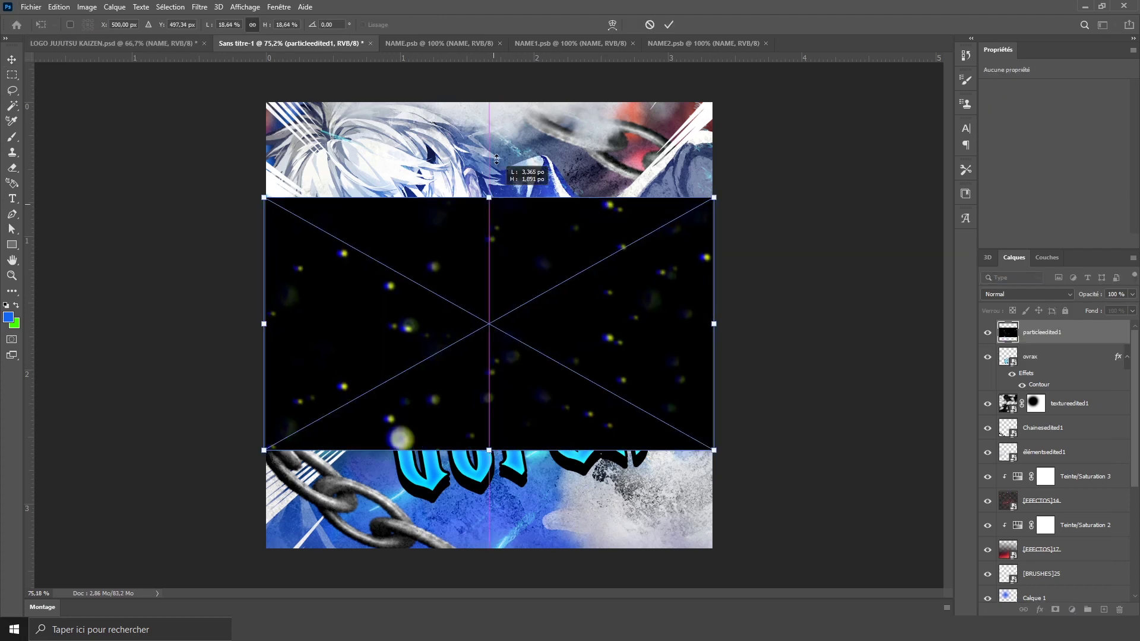
Step: Enlarge the particleedited1 image to cover the whole canvas and change its blend mode to drop out the black background
drag(488, 196, 489, 102)
drag(499, 472, 495, 547)
key(Return)
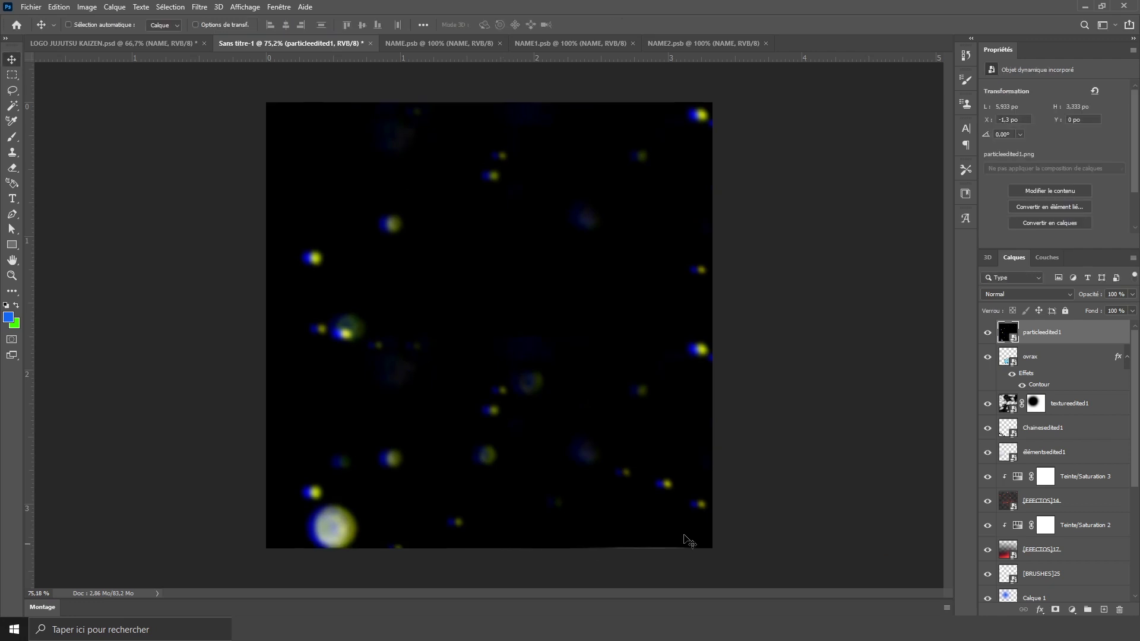
click(1014, 295)
click(1024, 410)
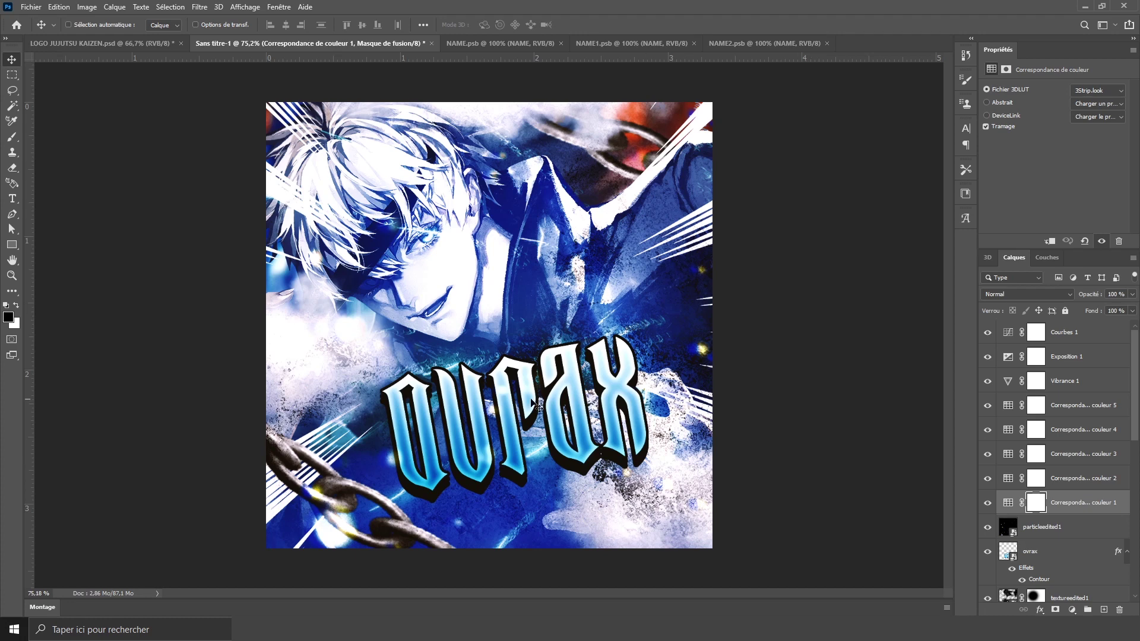
Step: Hide all adjustment layers above particleedited1 and show them again to compare the artwork with and without colour grading
click(987, 502)
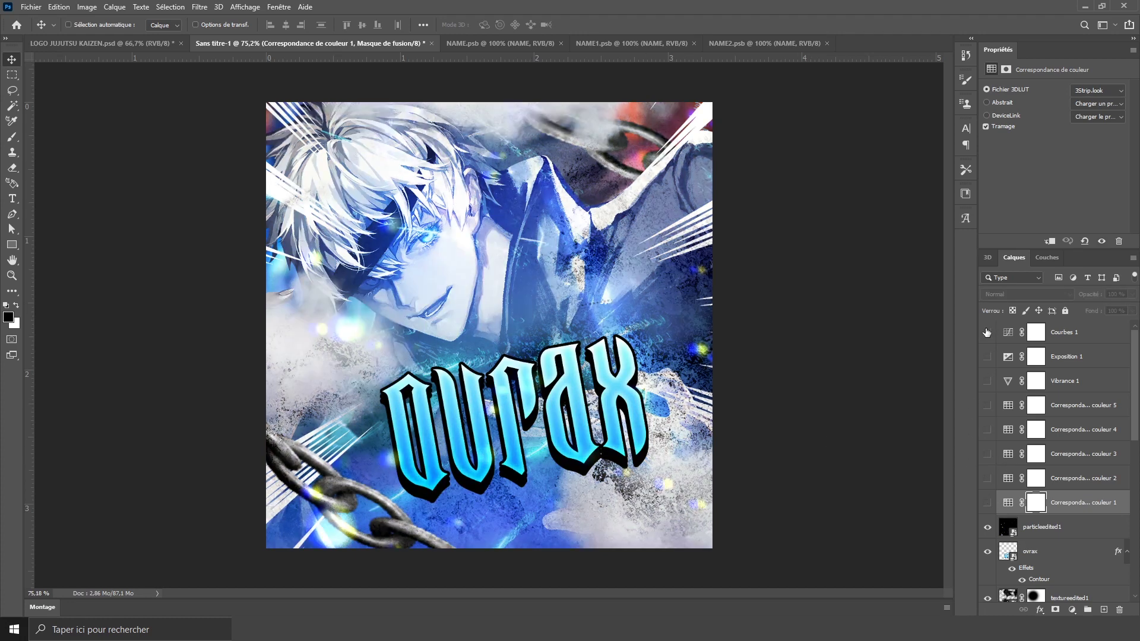
click(986, 503)
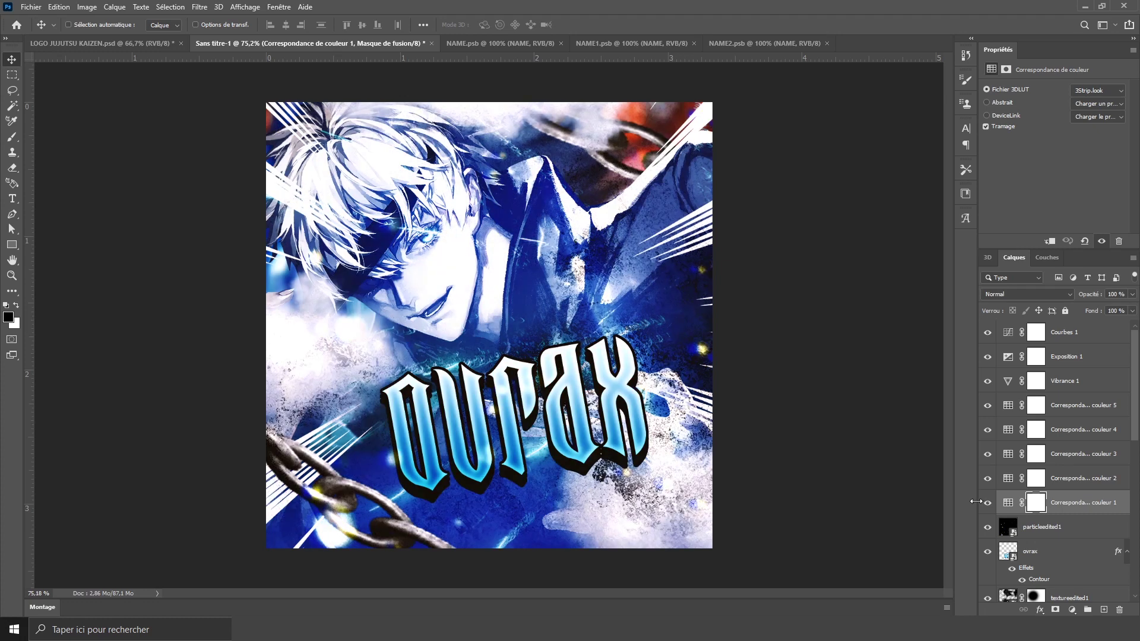
click(1086, 509)
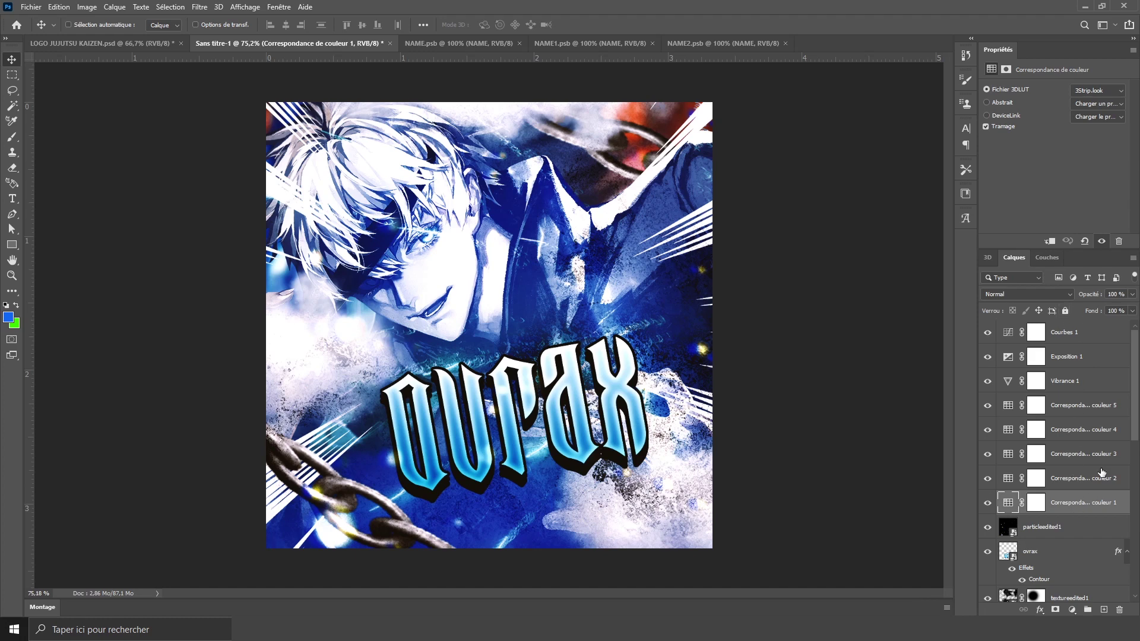
click(1071, 610)
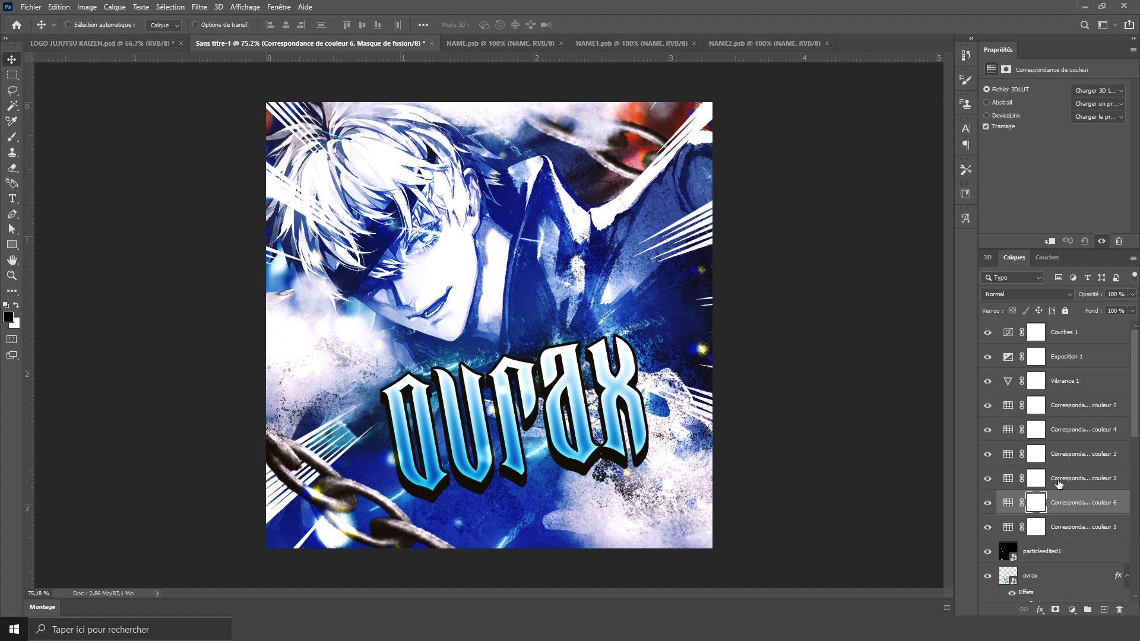
key(Delete)
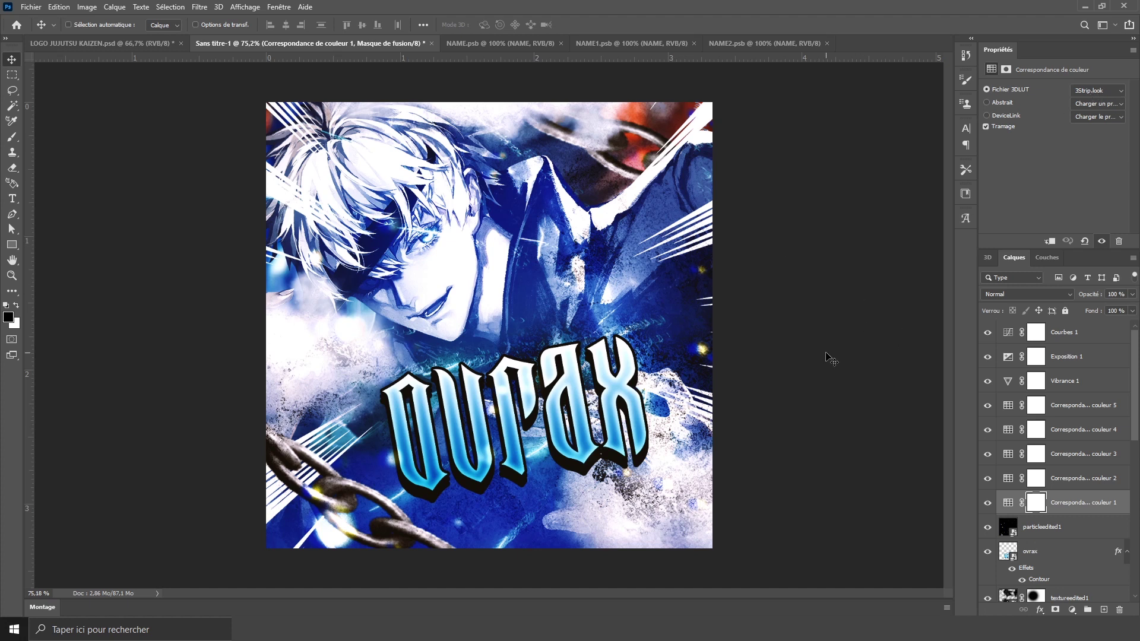
Step: Examine which 3DLUT files the first and second Correspondance de couleur adjustment layers use
click(1105, 91)
click(939, 342)
click(1089, 488)
click(1098, 90)
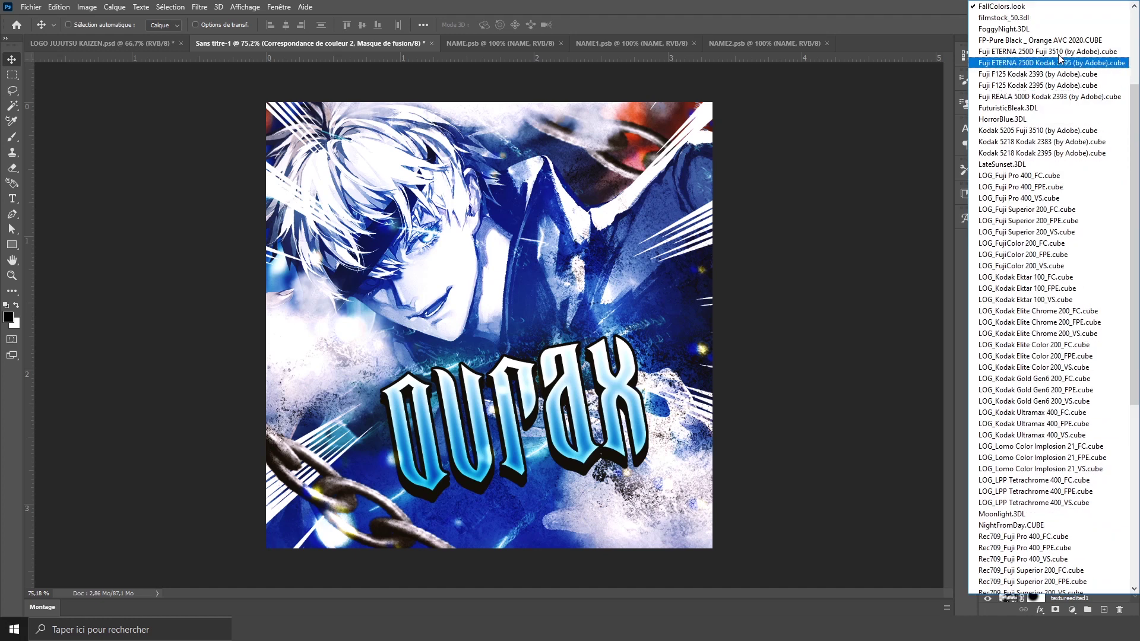
scroll(1029, 202, up, 3)
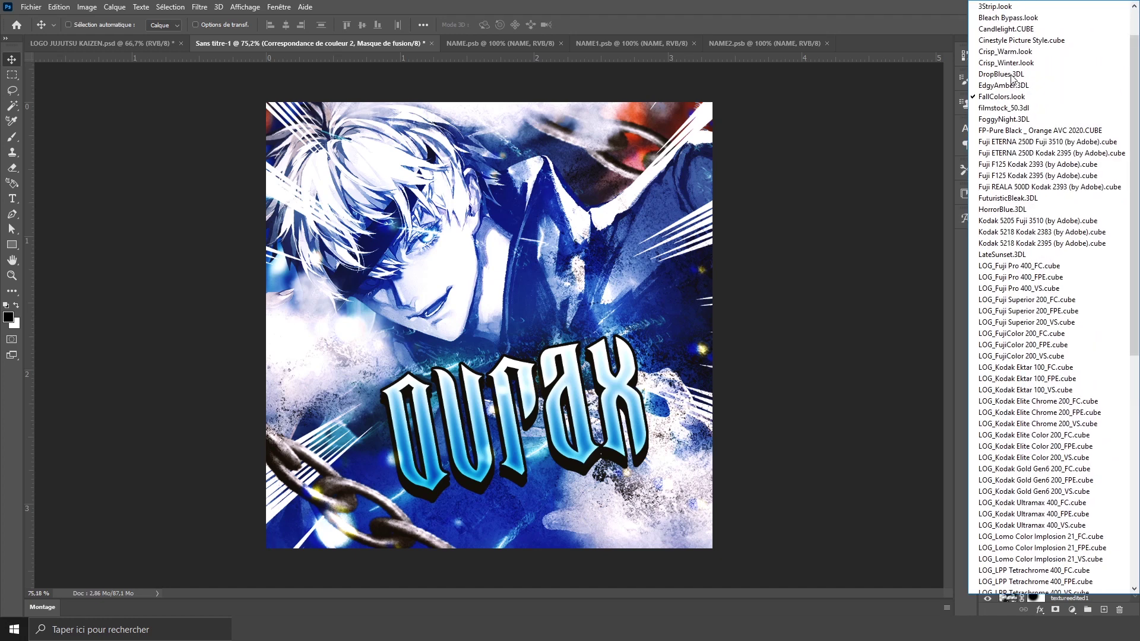
scroll(1029, 212, up, 1)
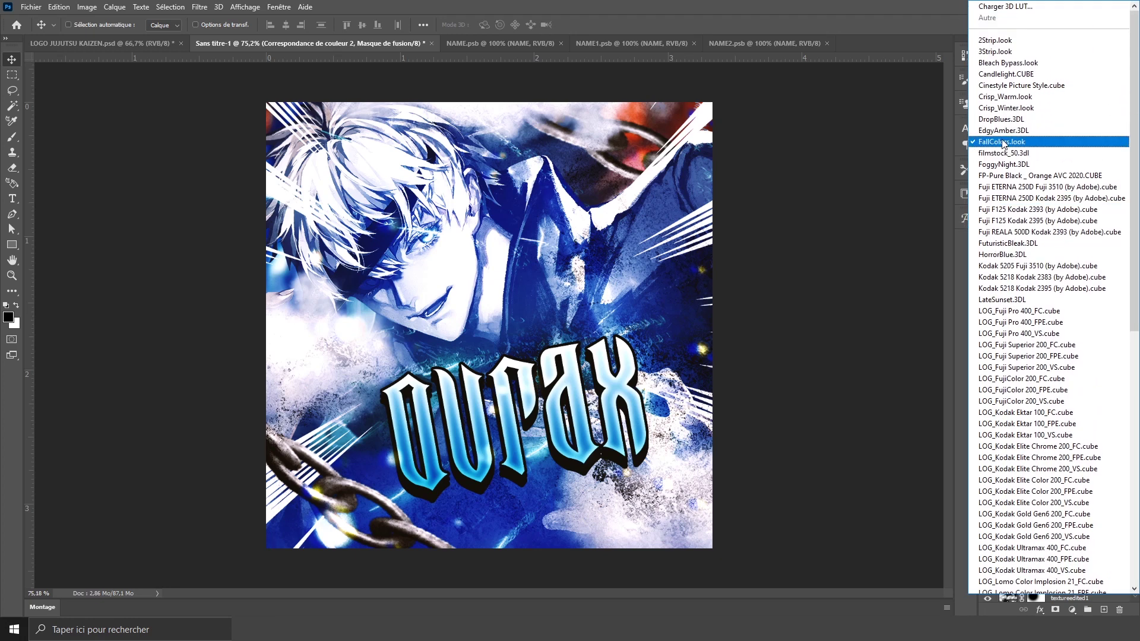
click(914, 203)
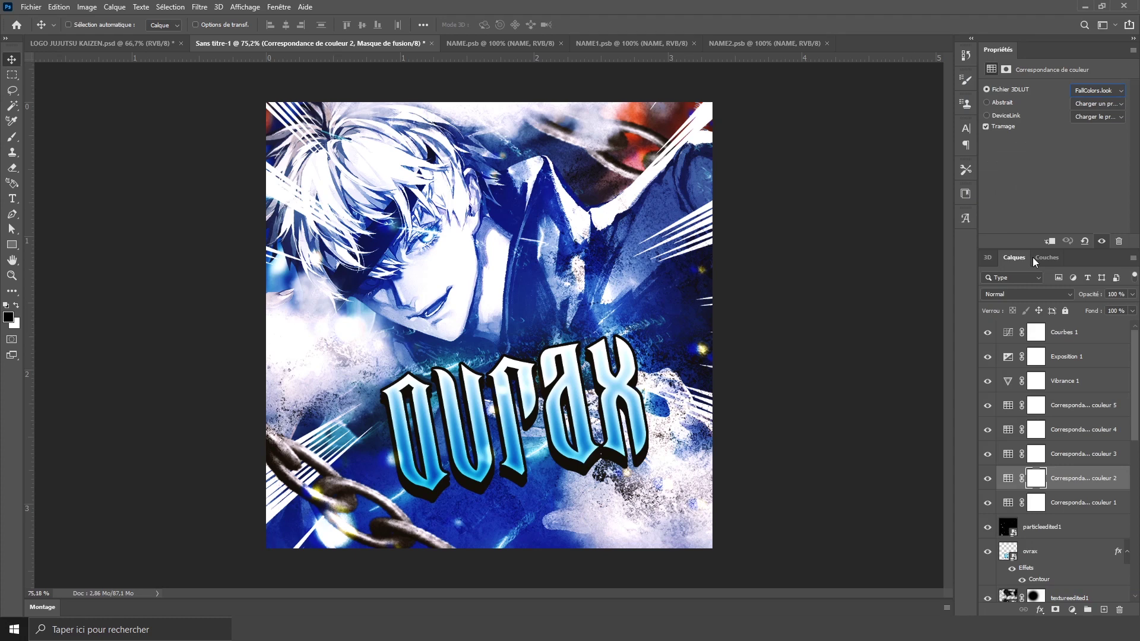
Step: Examine the 3DLUT file and opacity of the third Correspondance de couleur layer and compare them with the first two
click(1062, 454)
click(1097, 90)
scroll(1033, 59, up, 3)
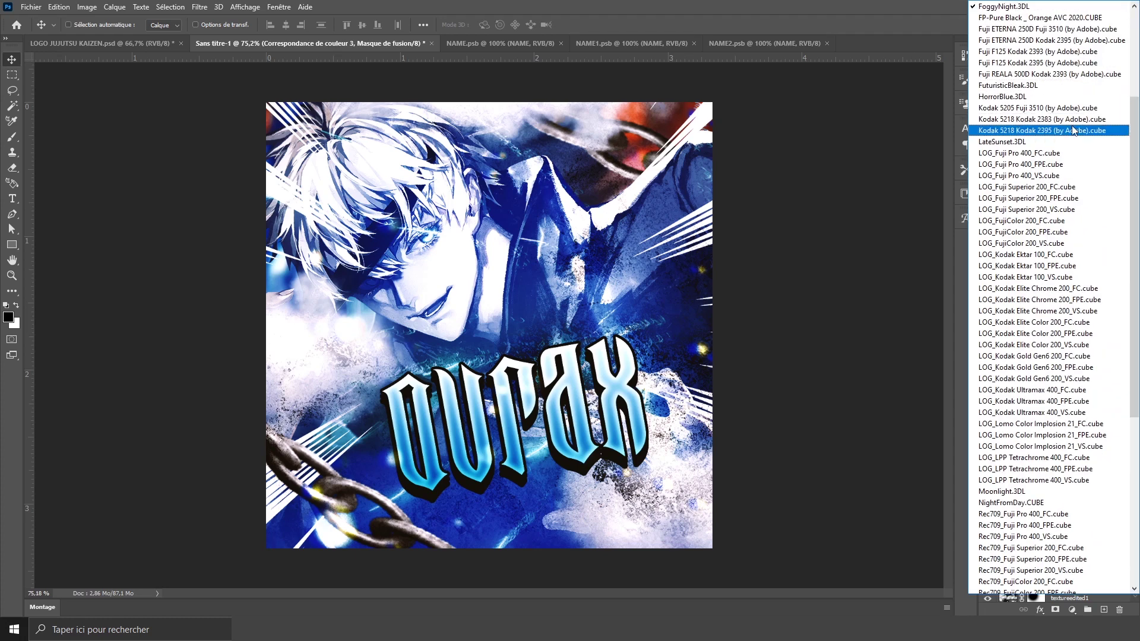
scroll(1009, 128, up, 2)
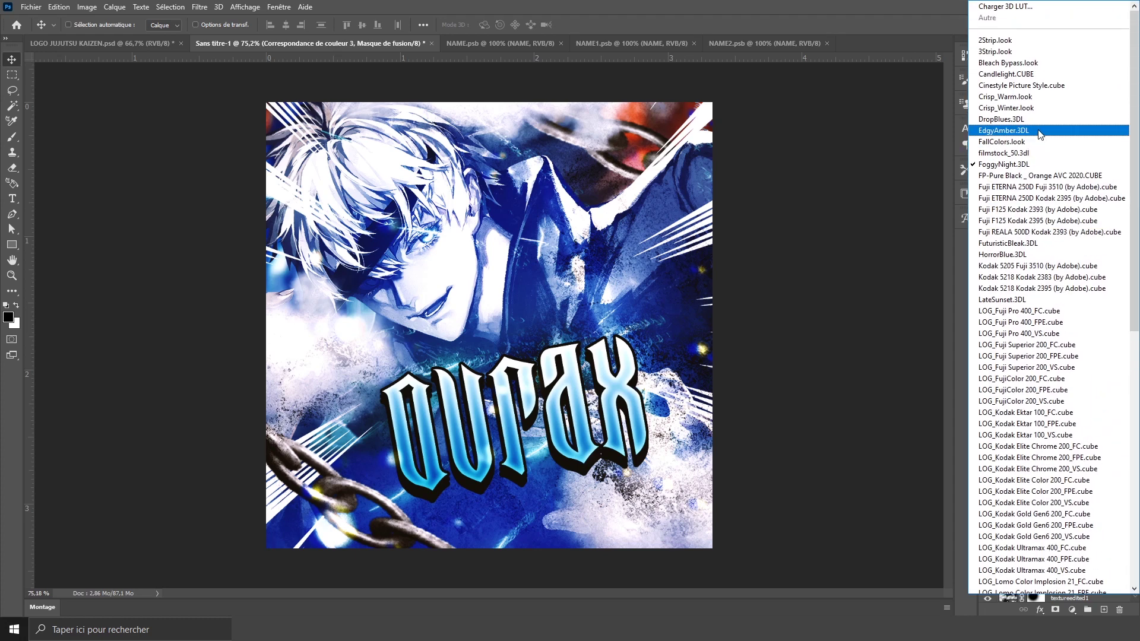
click(840, 358)
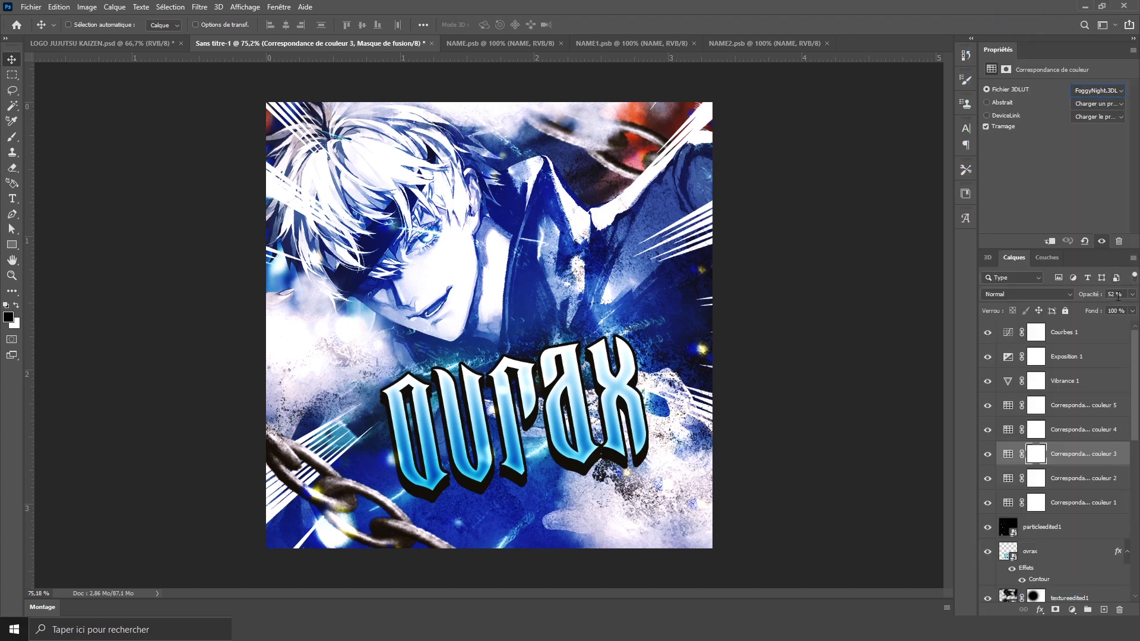
click(1069, 480)
click(1069, 503)
click(1071, 478)
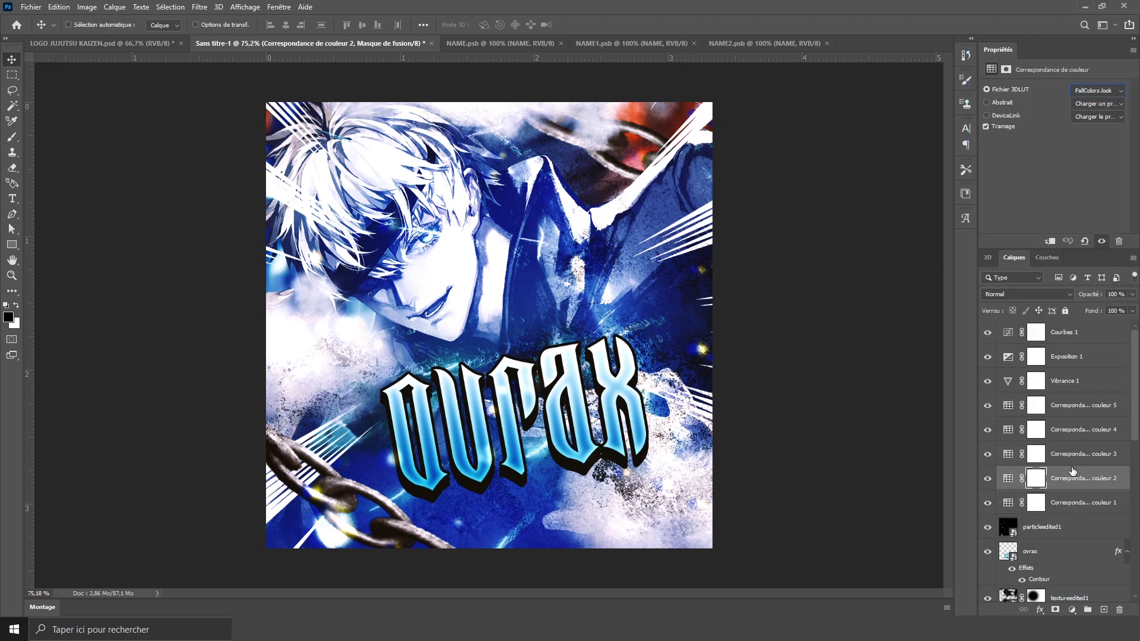
click(1072, 458)
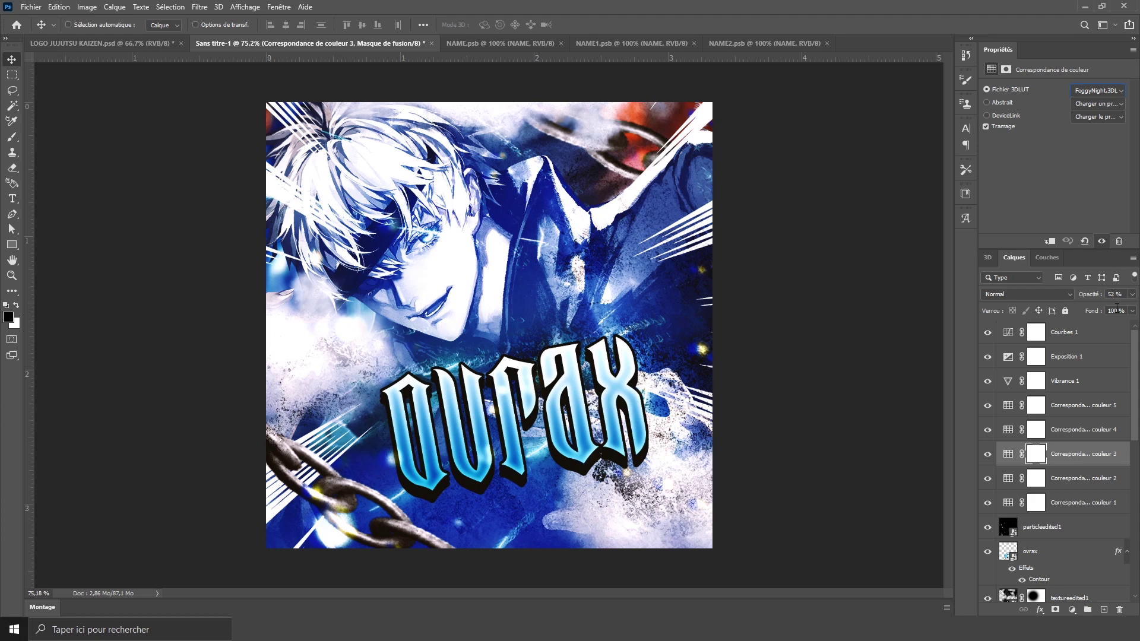
Step: Examine the 3DLUT files, table order and opacity of the fourth and fifth Correspondance de couleur adjustment layers
click(1092, 431)
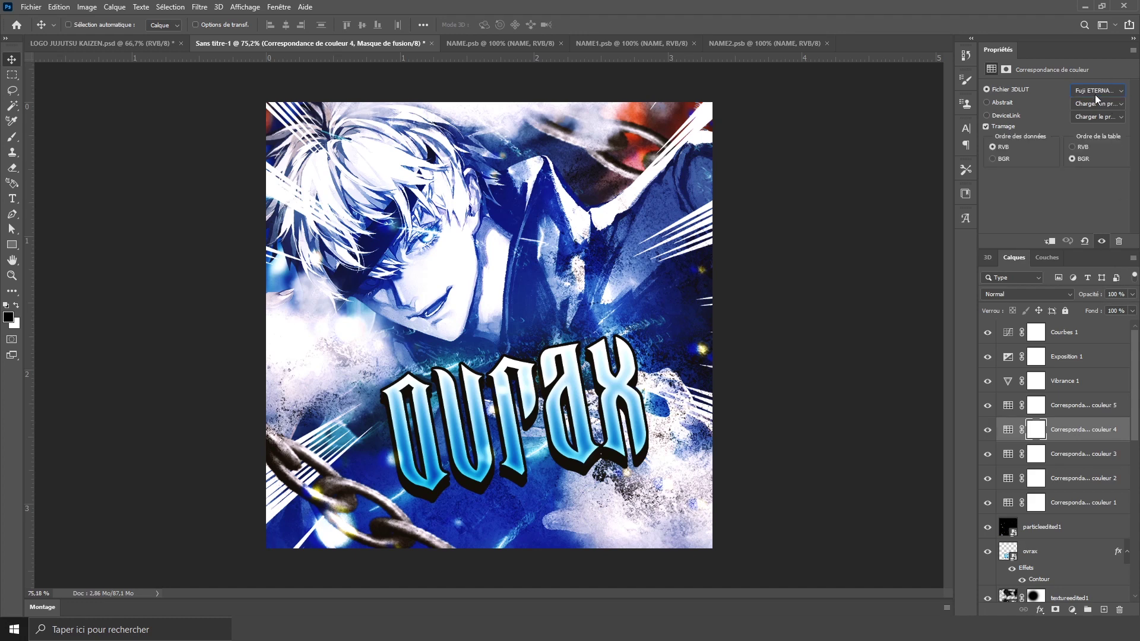
click(1096, 97)
scroll(1025, 146, up, 2)
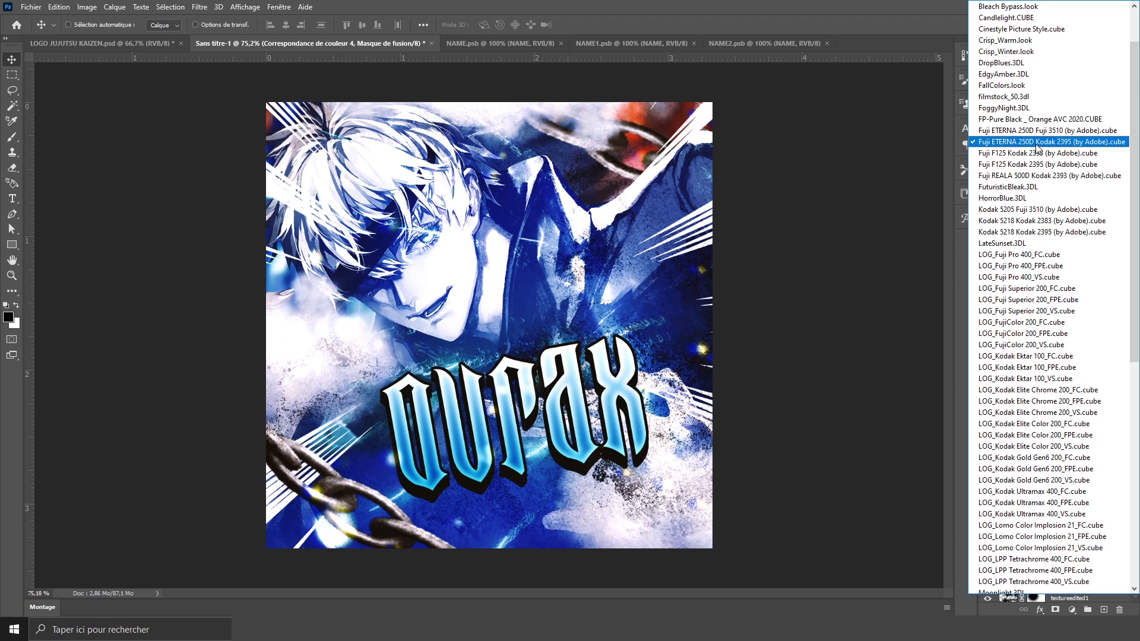
click(908, 214)
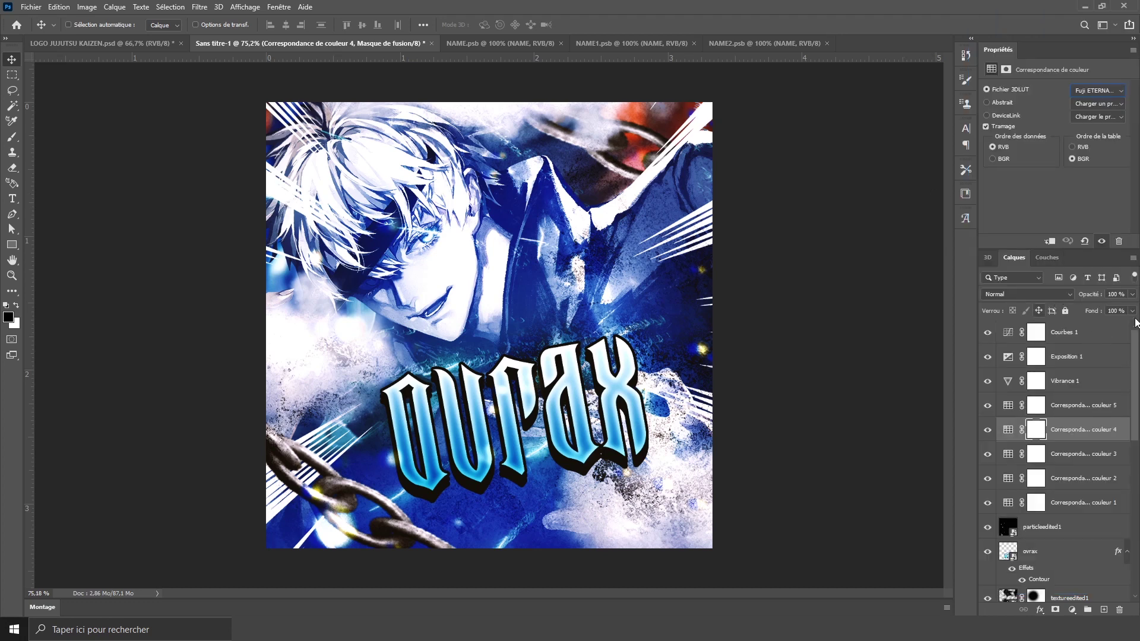
click(1081, 406)
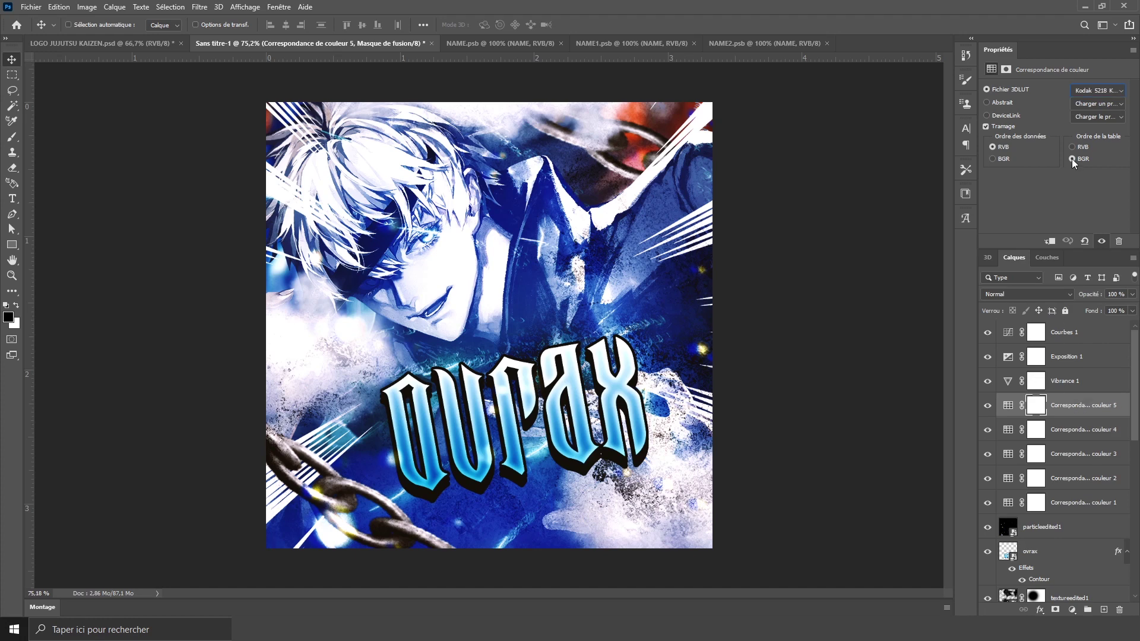
click(1098, 91)
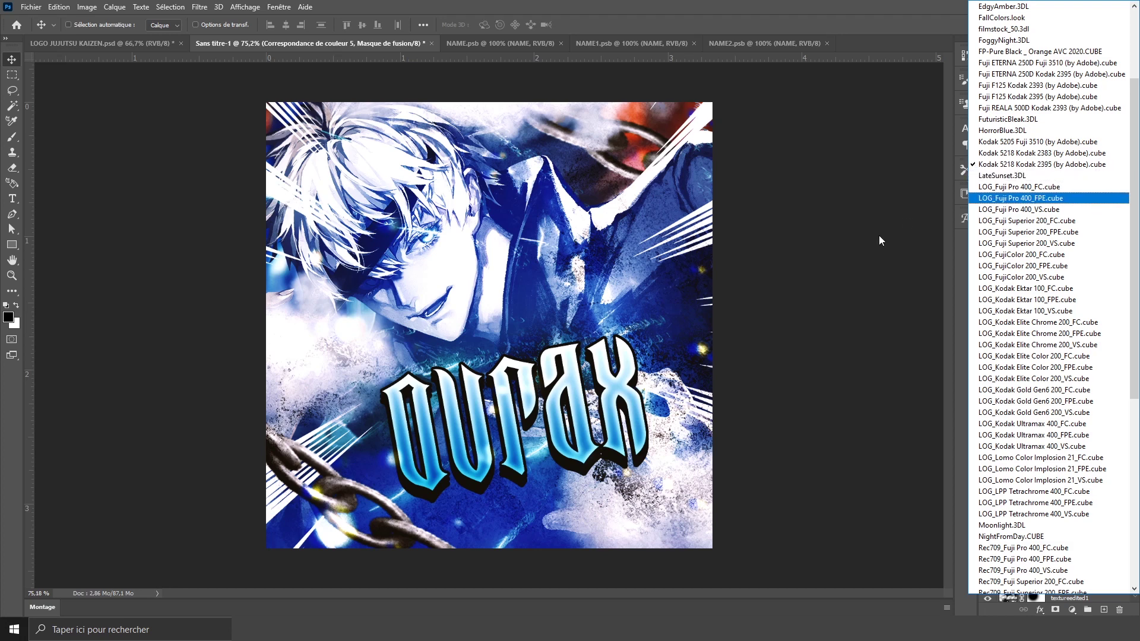
click(862, 307)
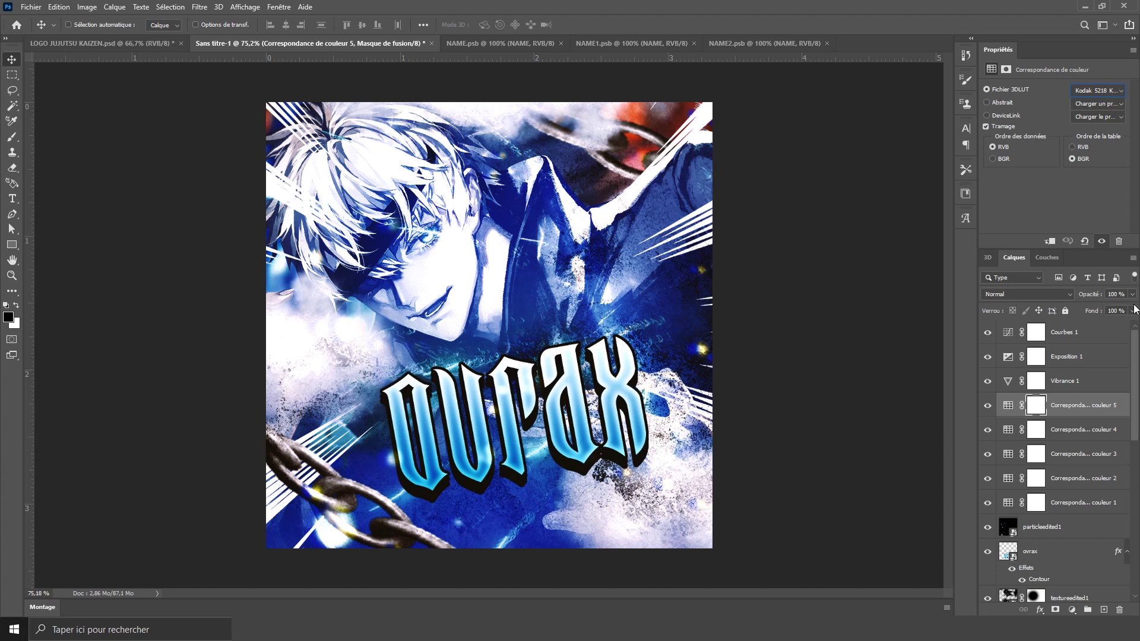
Step: Examine the settings of the Vibrance 1, Exposition 1 and Courbes 1 adjustment layers, including the points on the RGB curve
click(1084, 380)
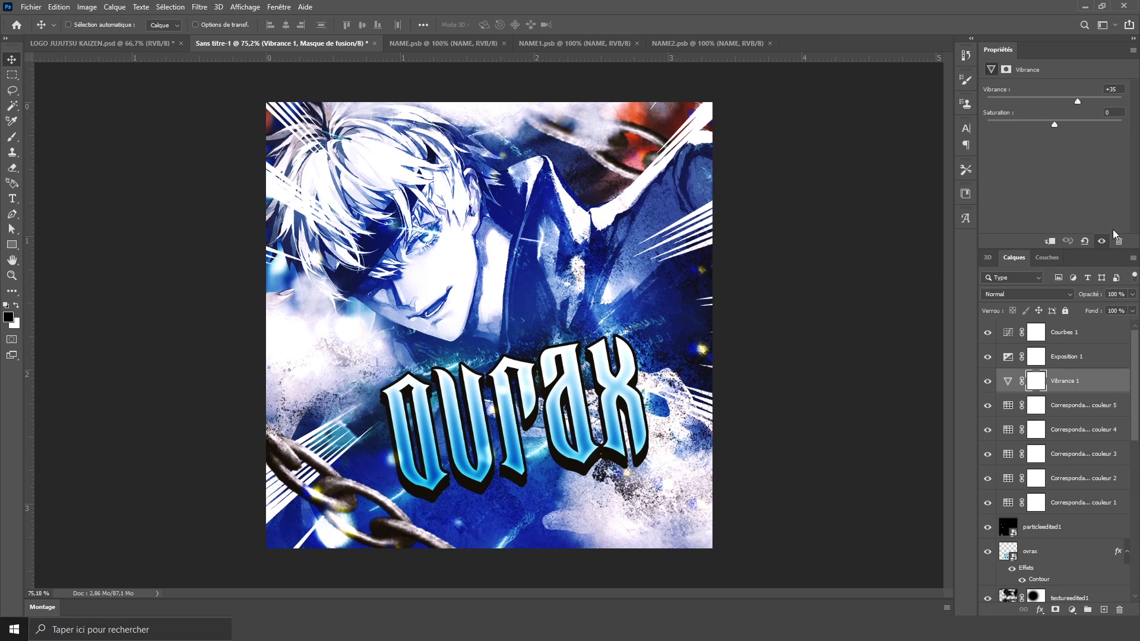
click(1092, 355)
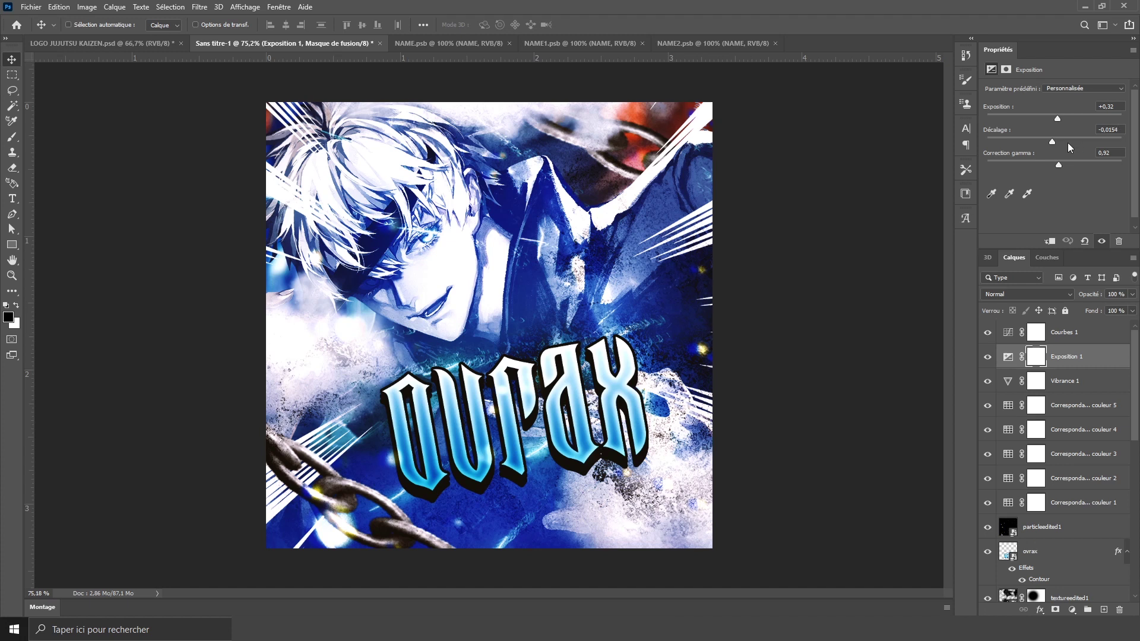
click(1084, 334)
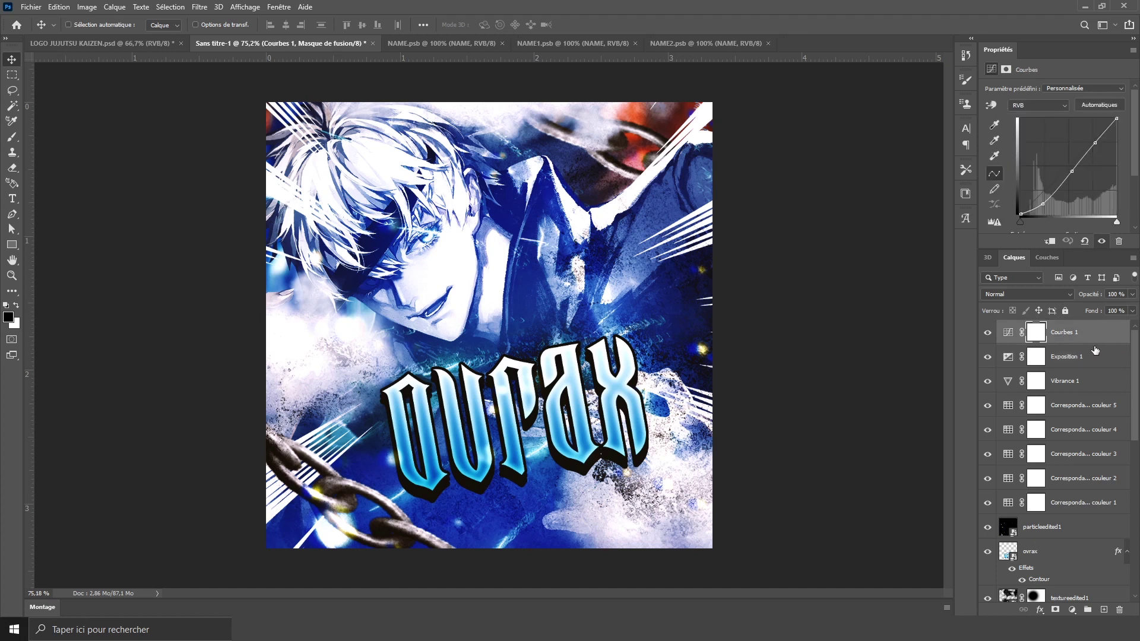
click(1094, 363)
click(1059, 369)
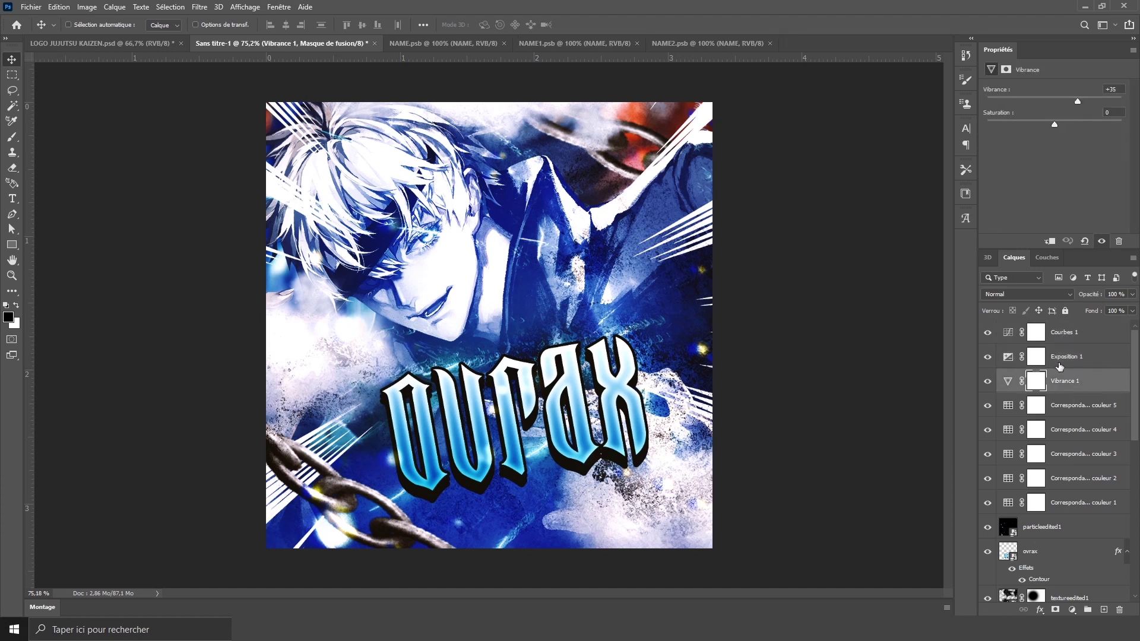
click(1072, 610)
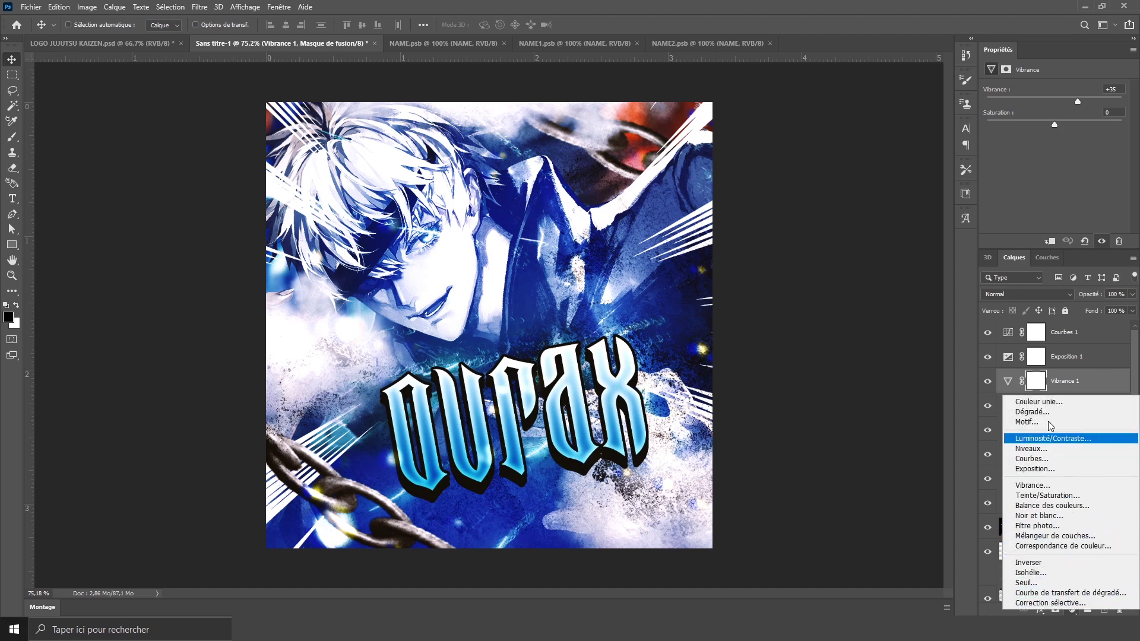
click(1085, 336)
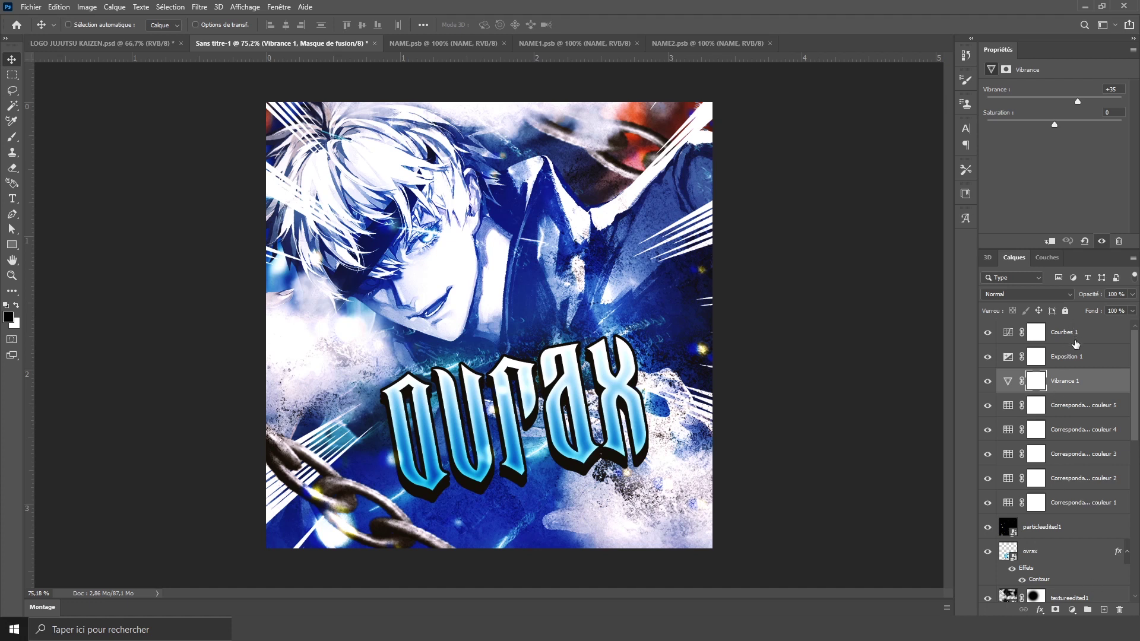
click(1076, 344)
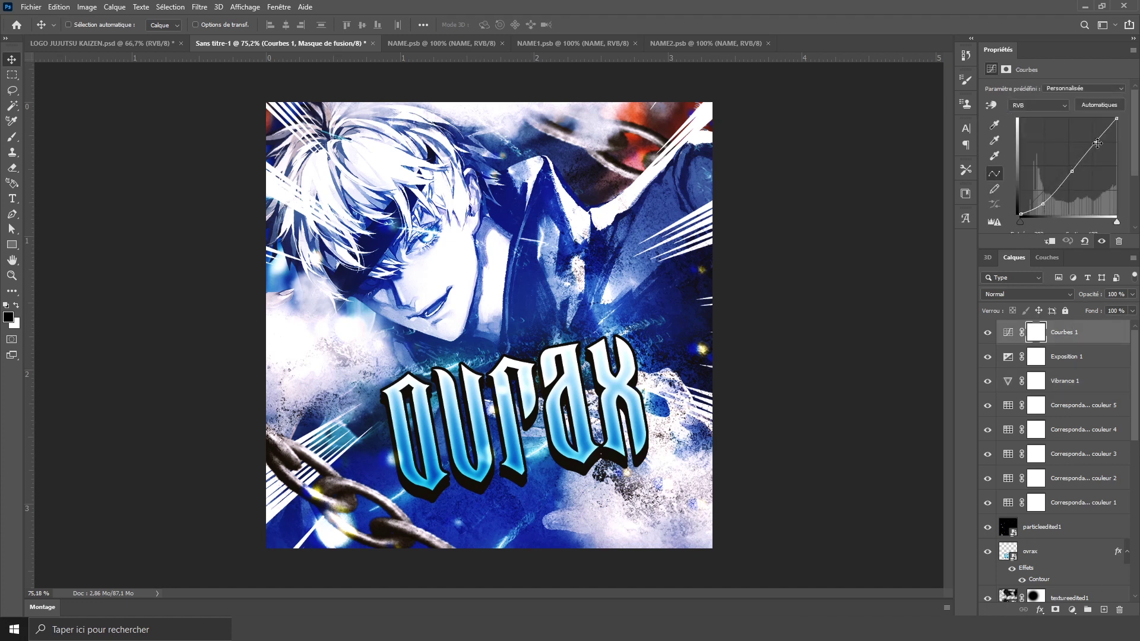
click(1096, 143)
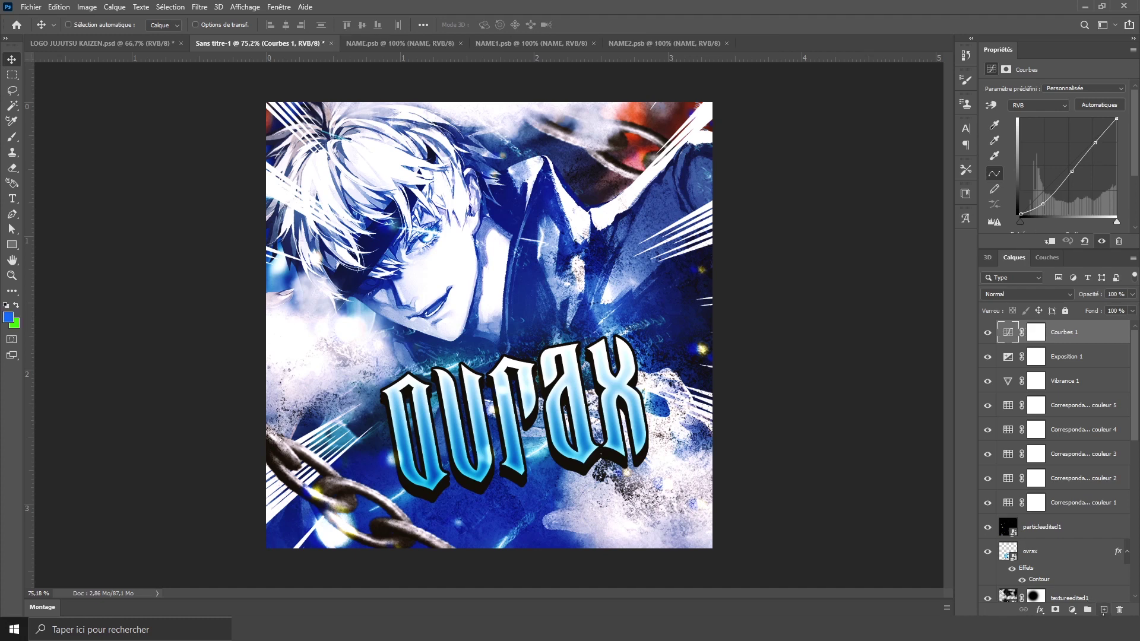
Step: Add a new empty layer above the Courbes 1 adjustment layer
click(1104, 610)
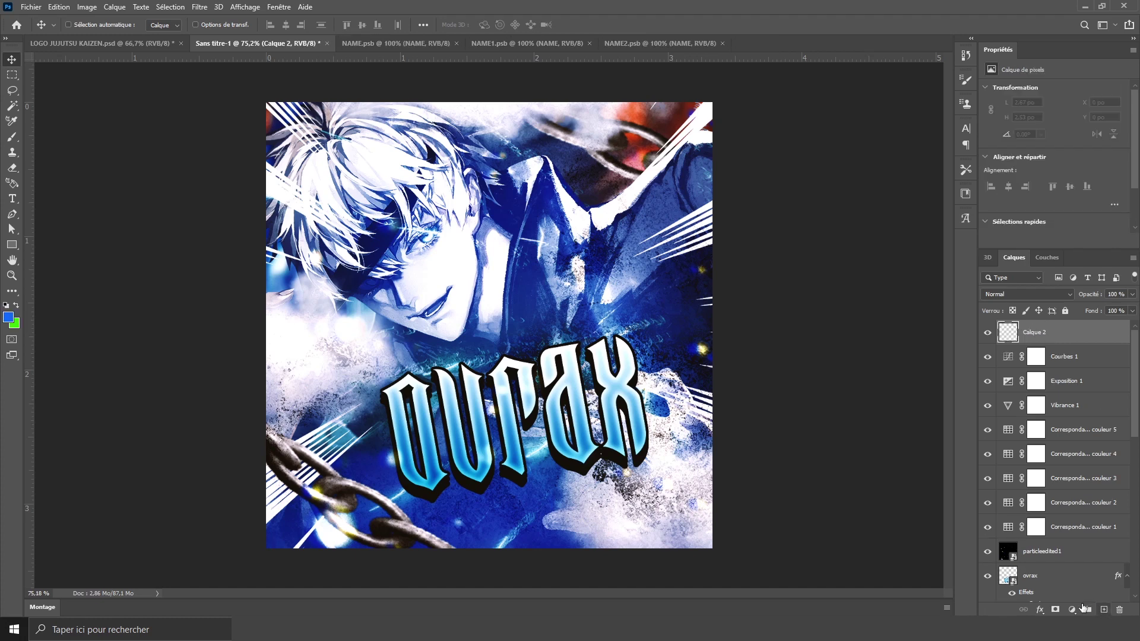
Step: Paint a large soft light-blue glow with the Brush over the upper-right part of the artwork on the empty Calque 2 layer
click(12, 136)
drag(388, 266, 506, 280)
click(9, 317)
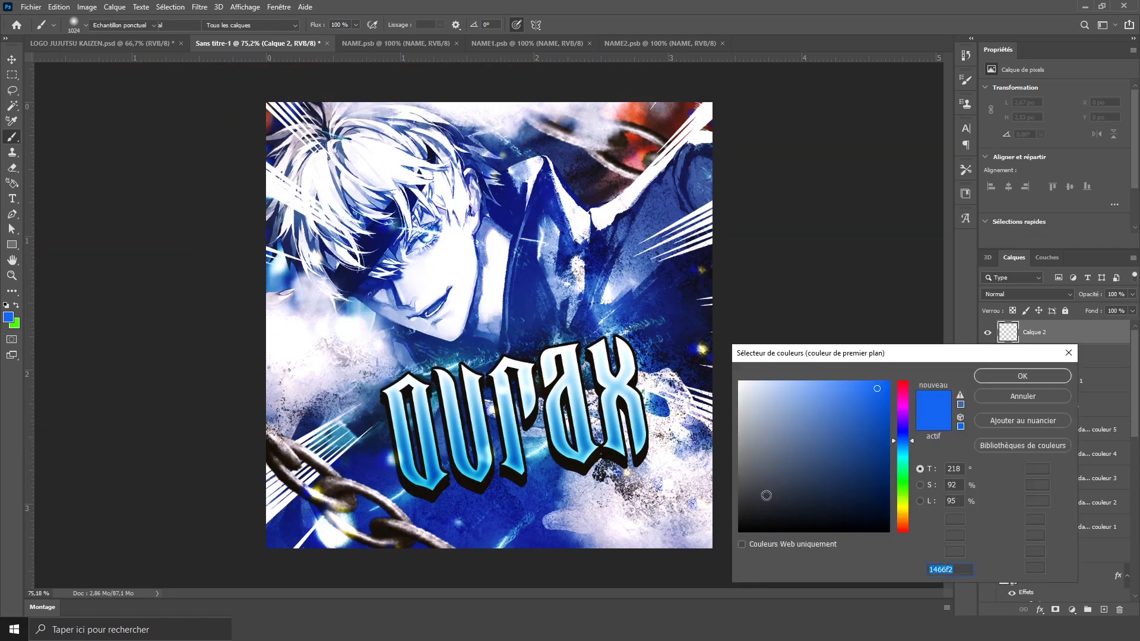
drag(909, 470, 909, 447)
click(997, 377)
scroll(551, 298, down, 2)
drag(551, 298, 507, 298)
drag(624, 224, 605, 241)
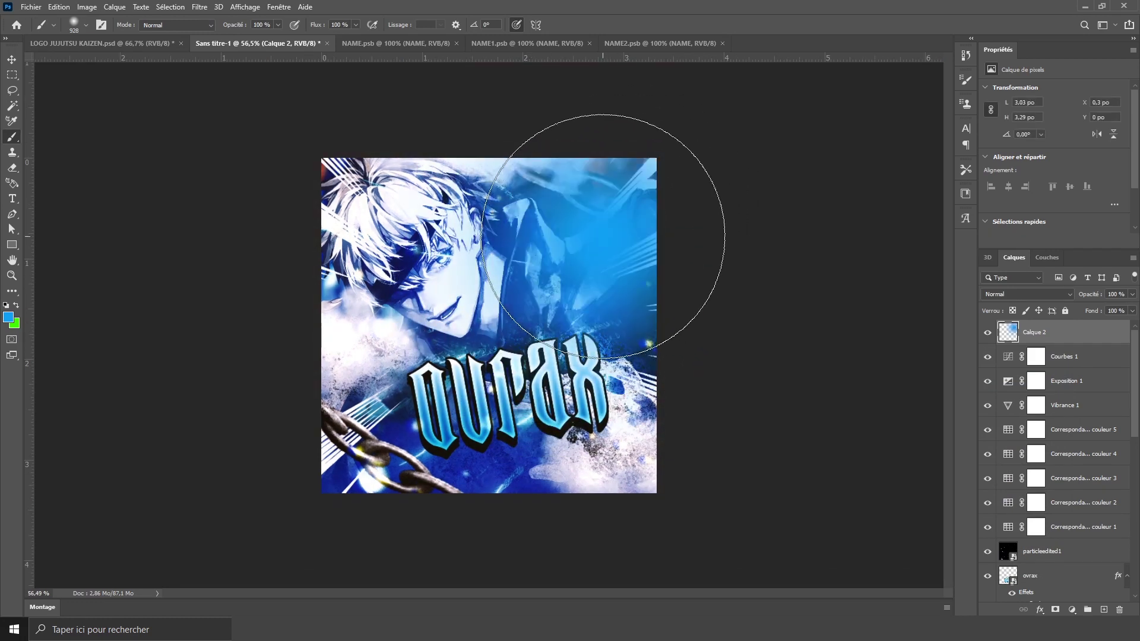
scroll(501, 406, up, 2)
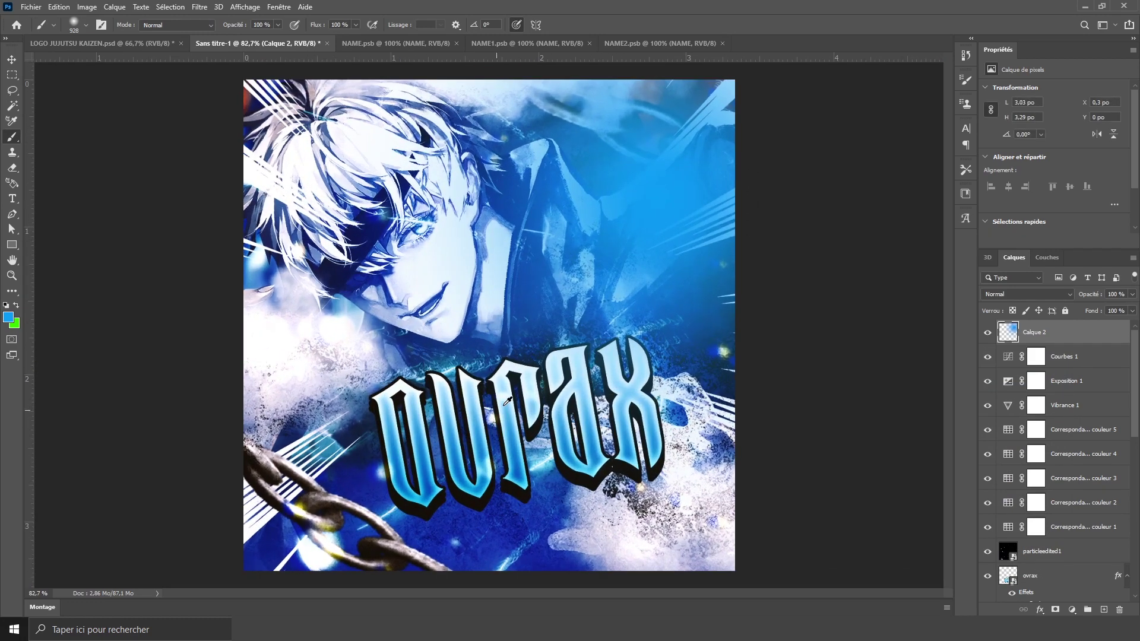
Step: Set the painted glow layer's blending mode to Densité linéaire - (Ajout) and its opacity to 60%
click(988, 296)
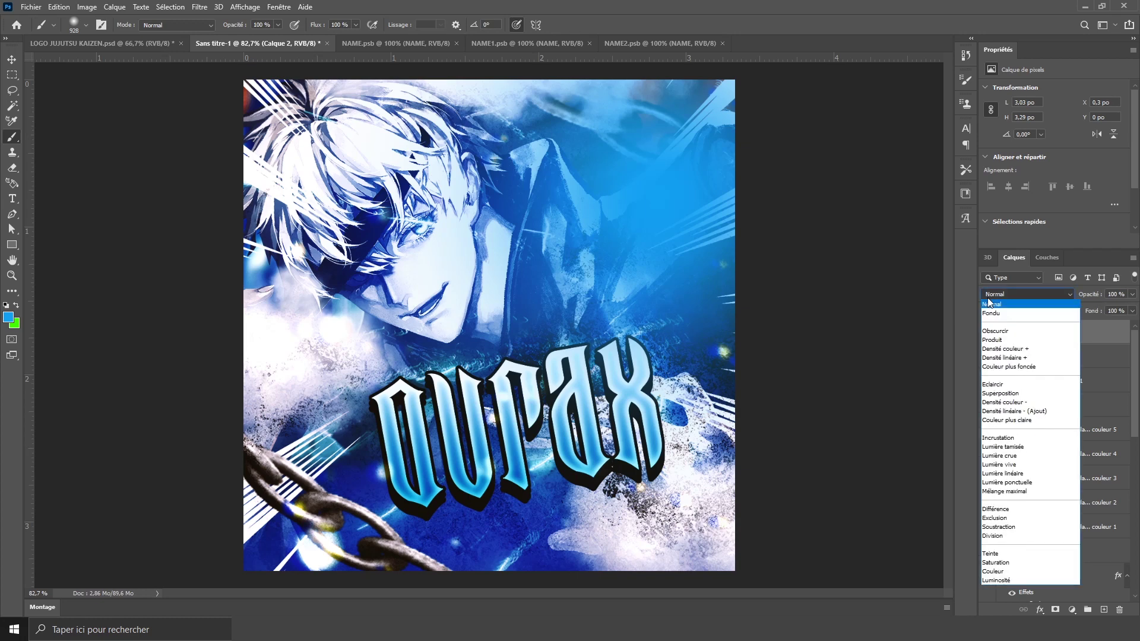
click(1003, 411)
click(1108, 295)
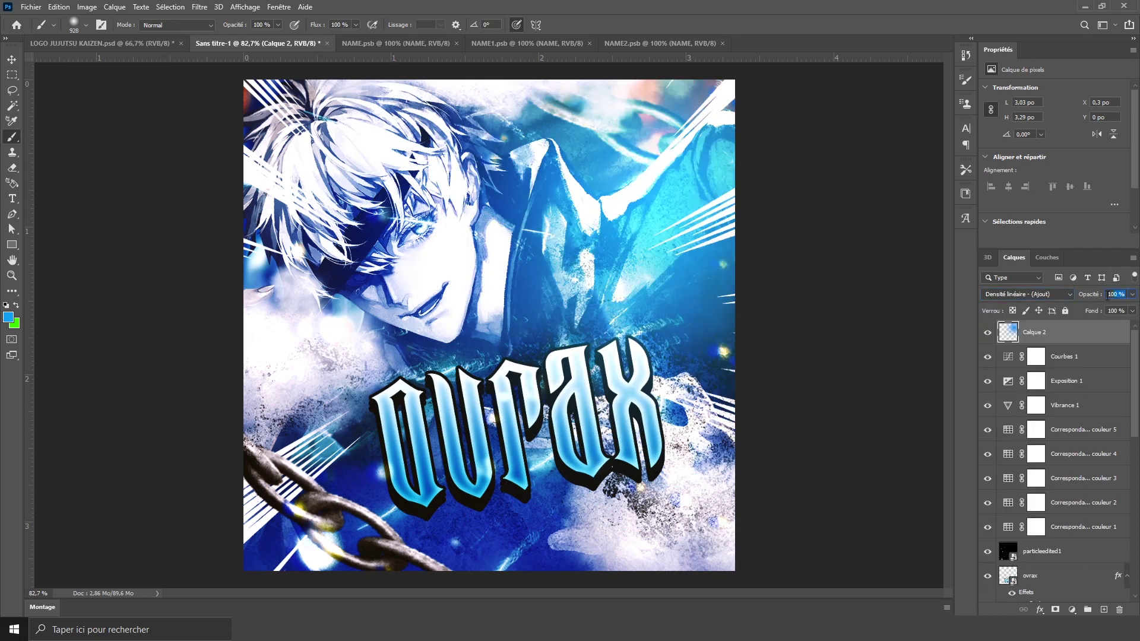
text(60)
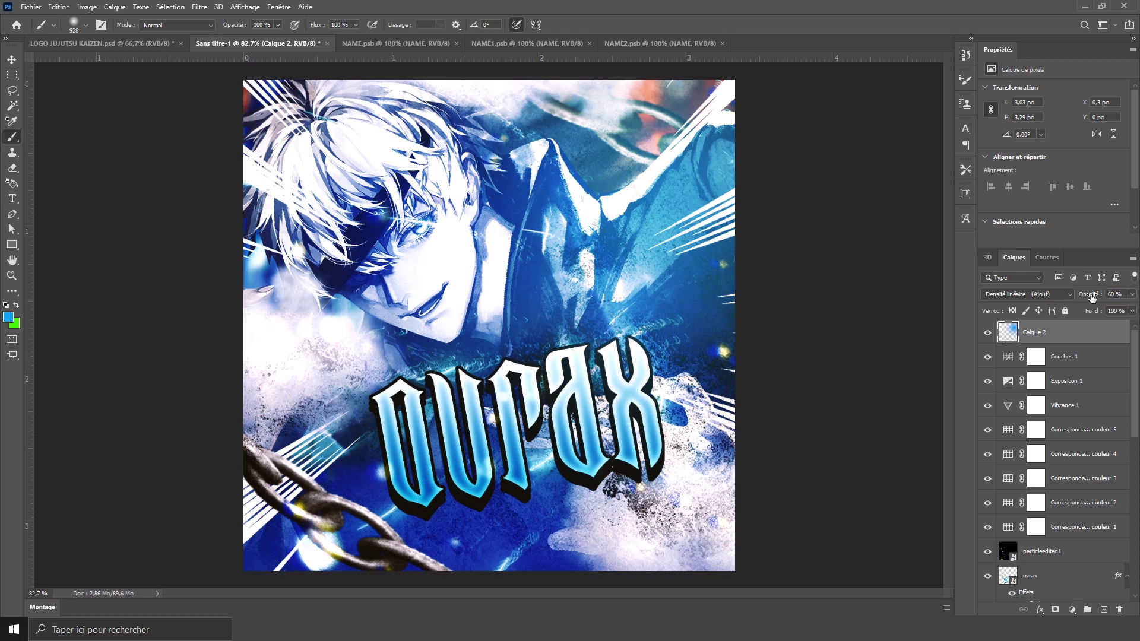
scroll(172, 307, down, 3)
scroll(167, 291, up, 2)
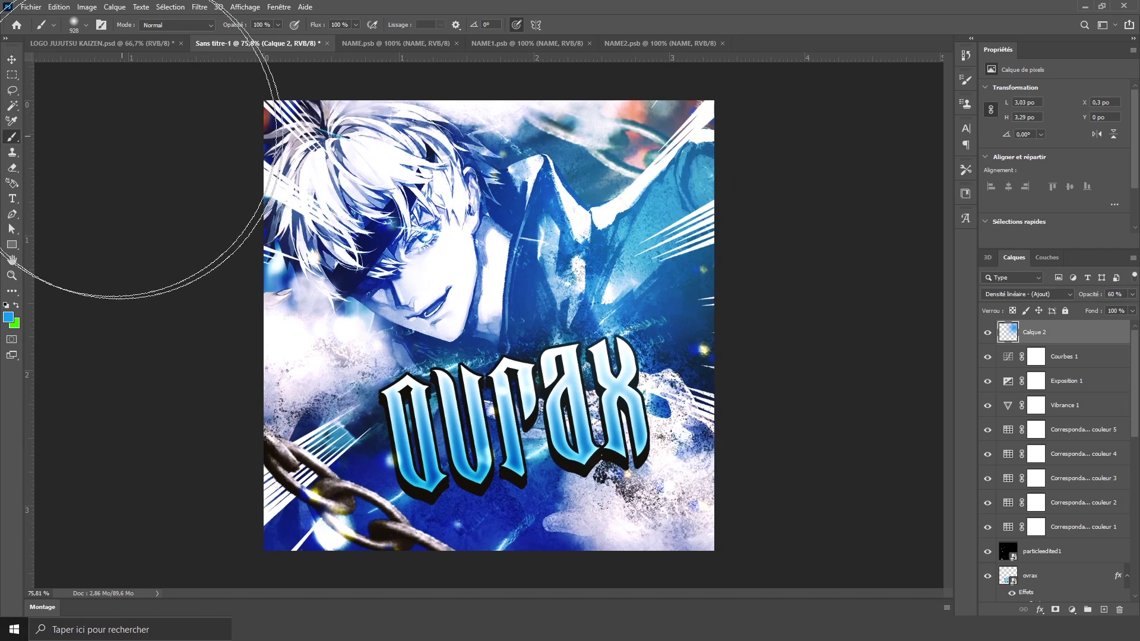
Step: Stamp all visible layers into a new merged layer above the glow layer
click(12, 60)
scroll(264, 261, up, 1)
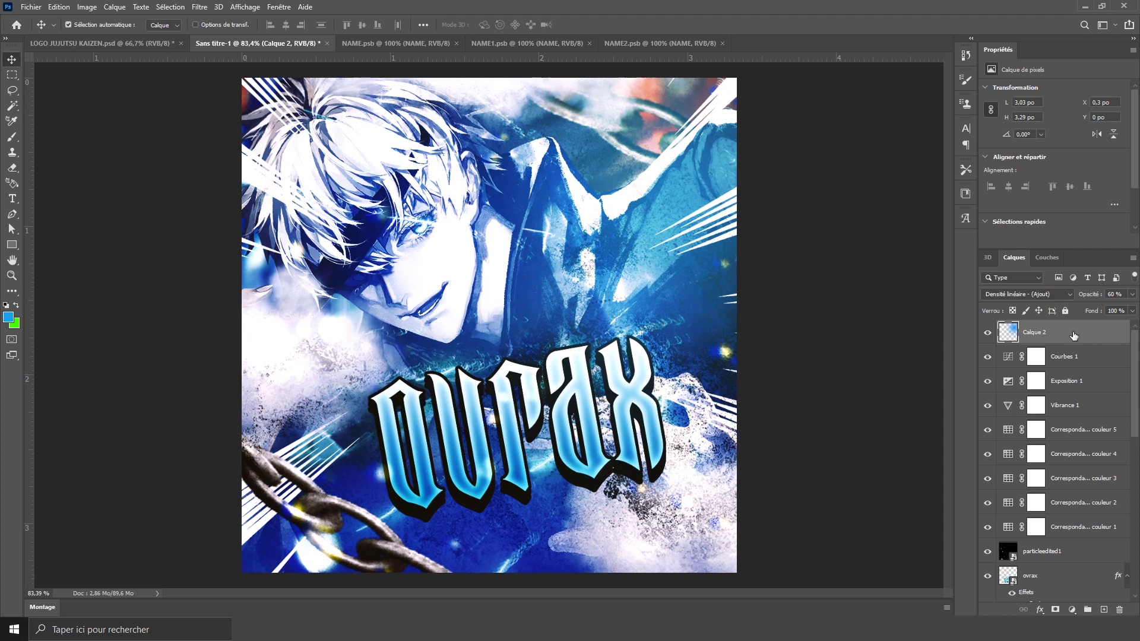
key(ctrl+shift+alt+e)
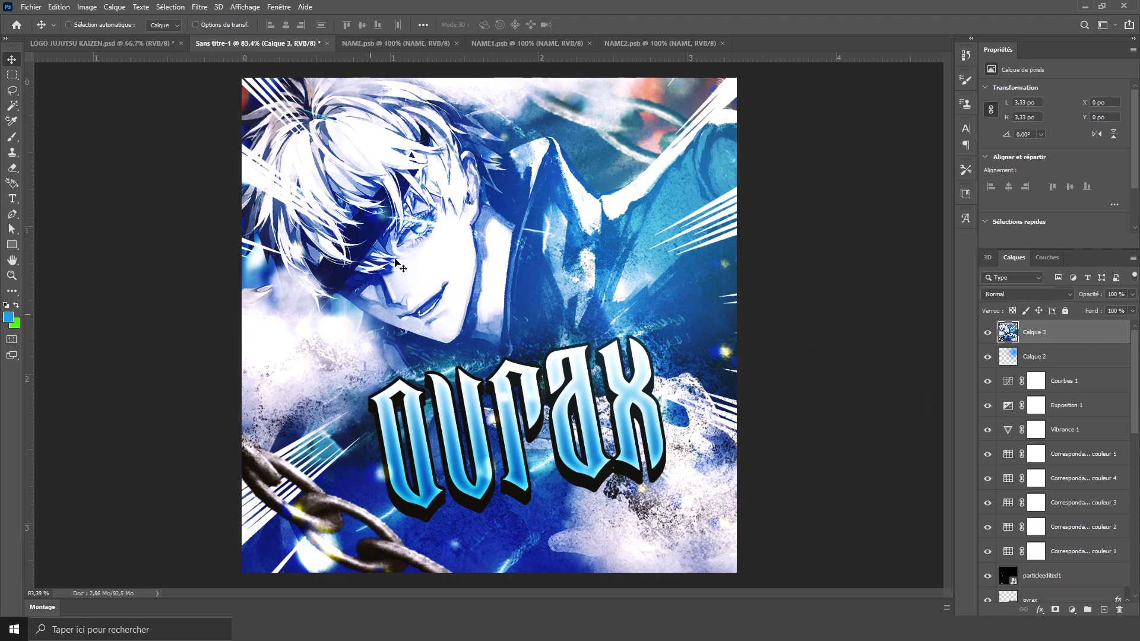
scroll(497, 383, down, 1)
scroll(497, 382, up, 1)
Step: Apply the Passe-haut filter to the merged layer with a radius of 2,5 pixels
click(200, 6)
mouse_move(270, 260)
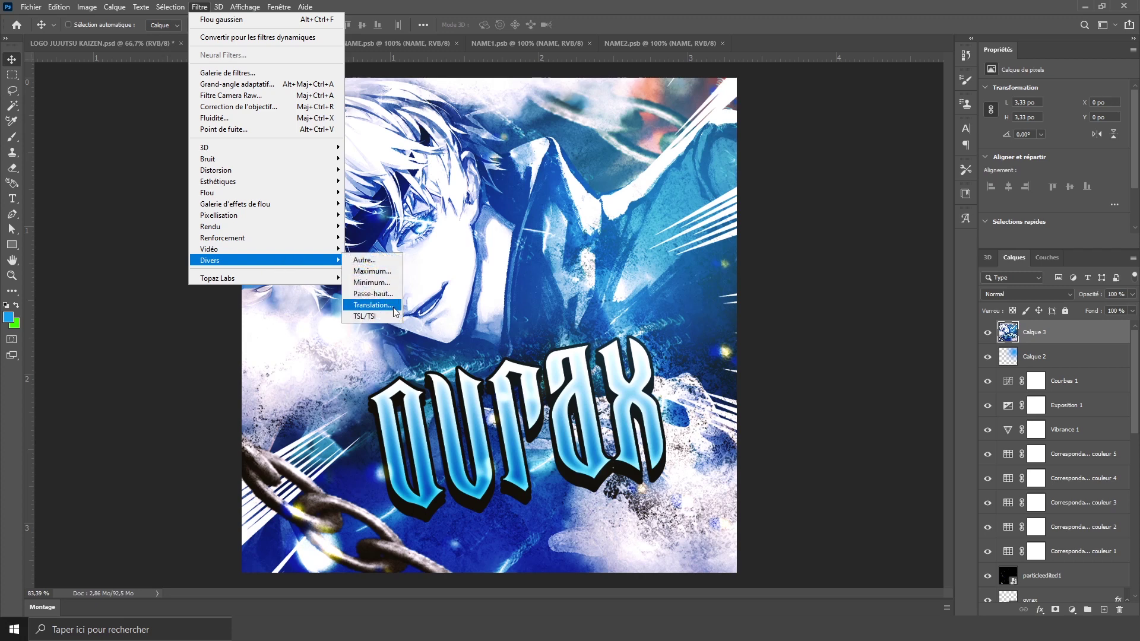
click(379, 294)
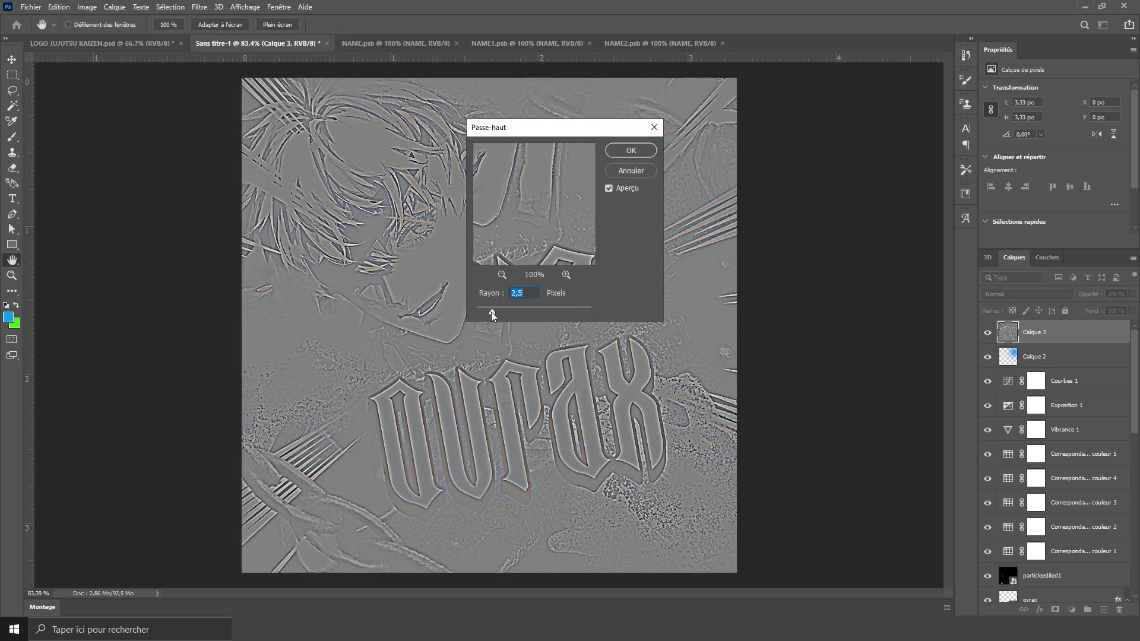
click(628, 151)
Step: Set the high-pass layer's blending mode to Incrustation to sharpen the artwork, and check the result
click(1026, 294)
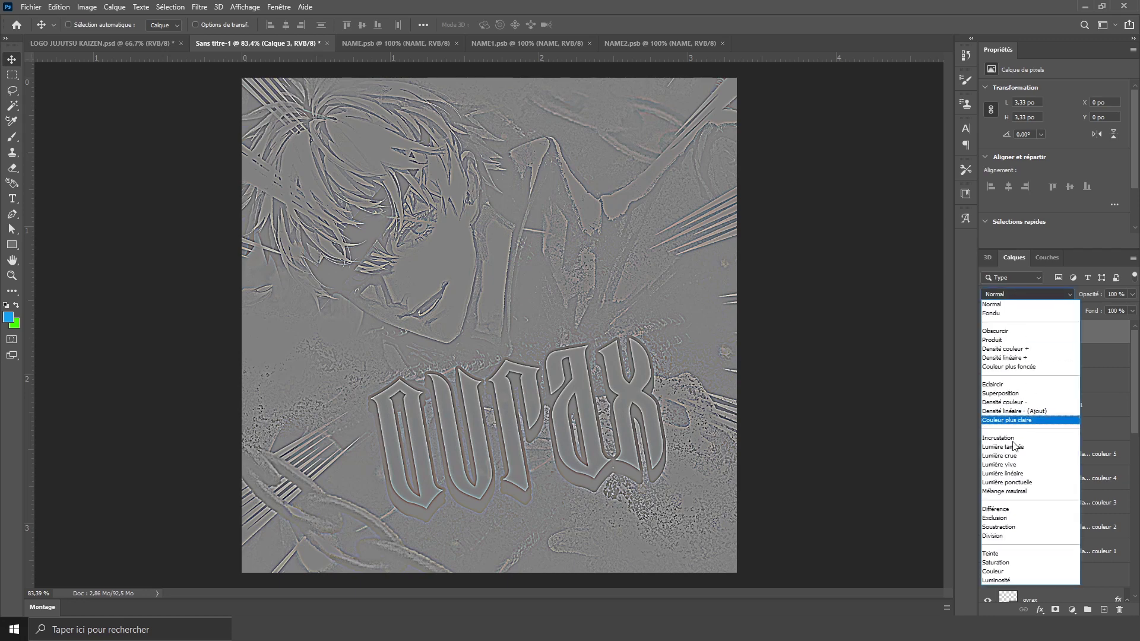
click(1009, 438)
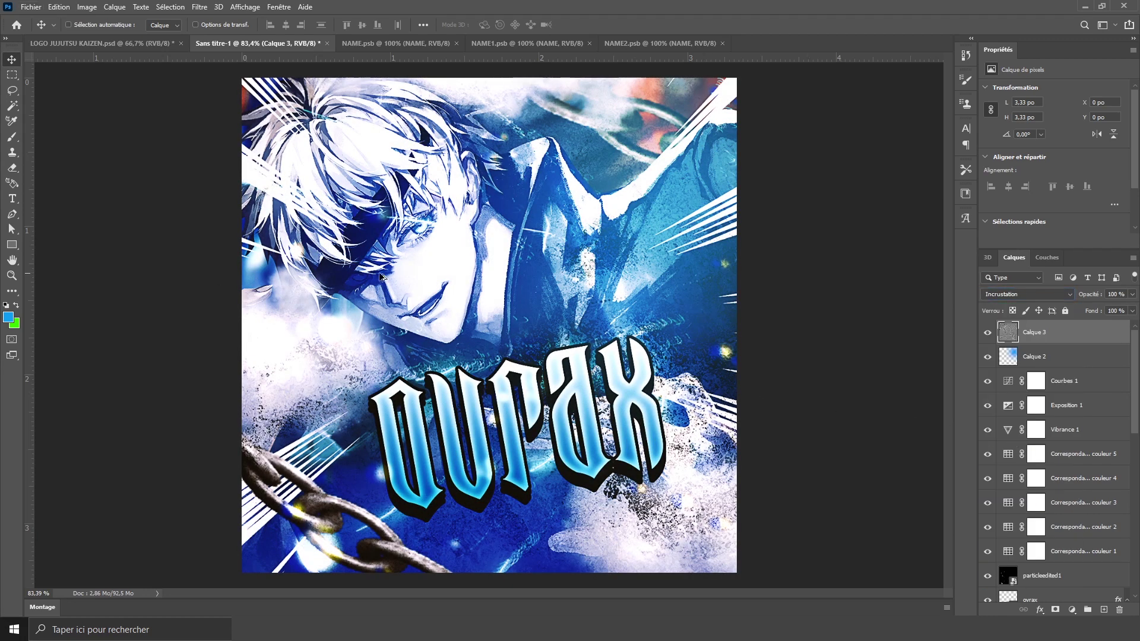
scroll(422, 327, down, 1)
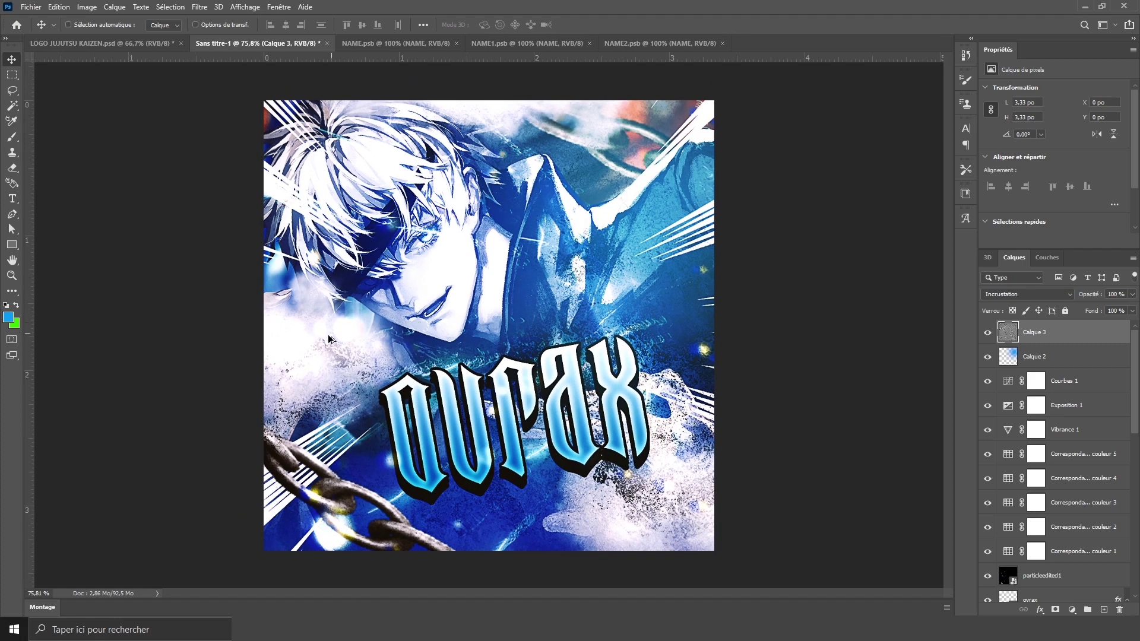
scroll(414, 363, down, 1)
scroll(410, 363, up, 2)
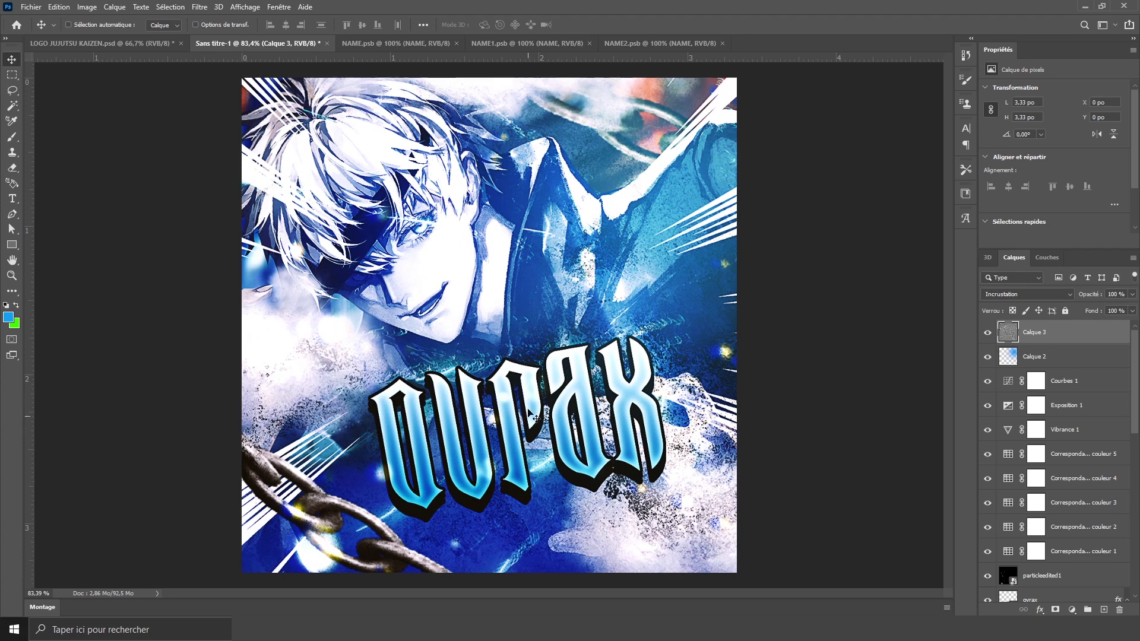
scroll(530, 410, down, 1)
scroll(529, 400, up, 1)
scroll(528, 402, down, 1)
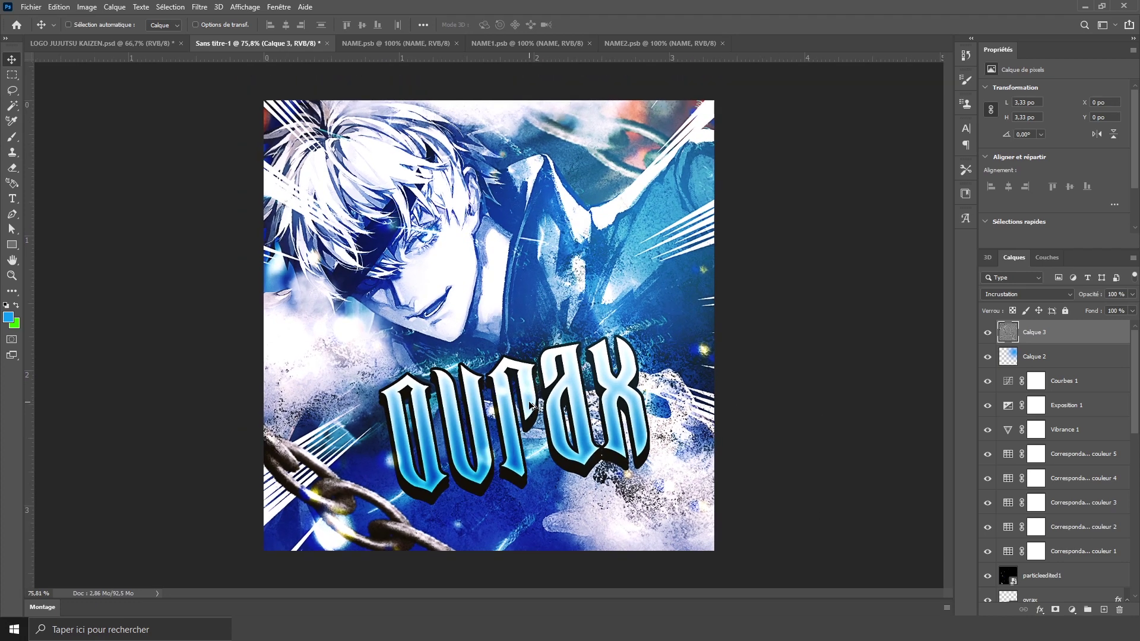